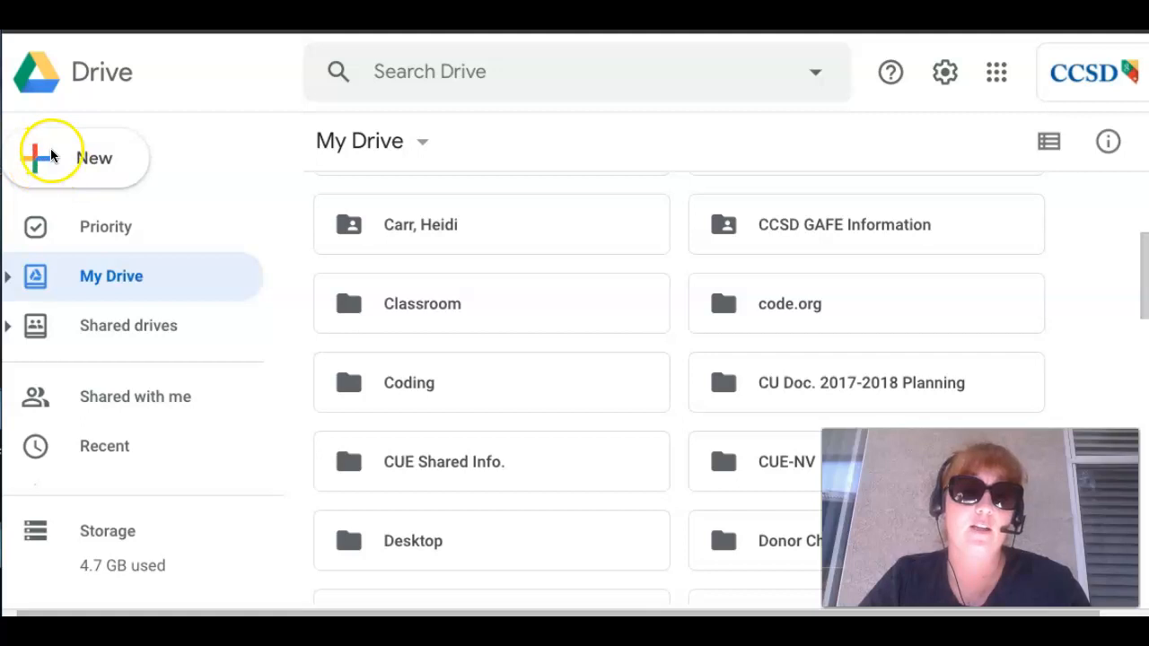
# Create a new blank Google Forms form in My Drive.
pyautogui.click(36, 160)
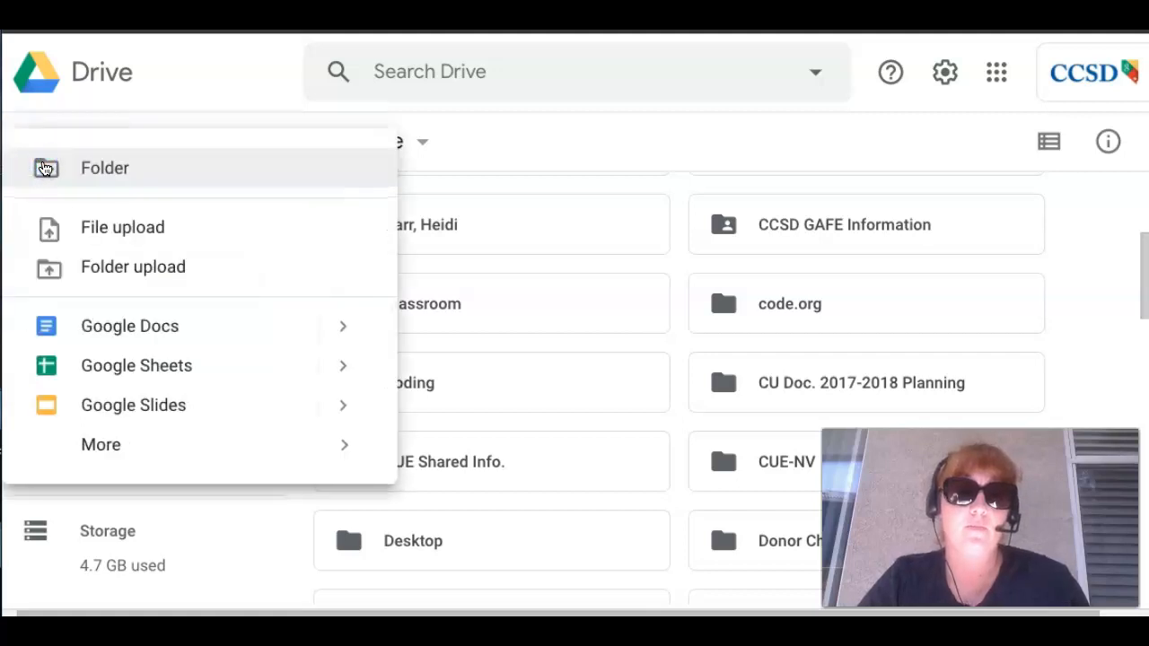
pyautogui.moveTo(108, 445)
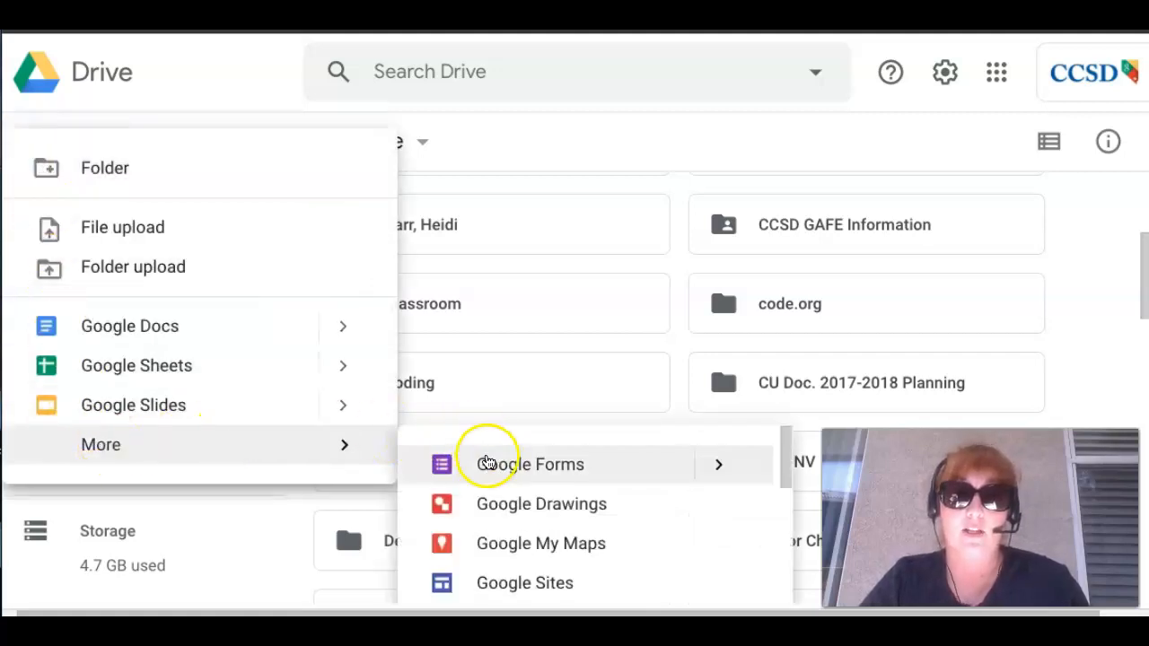
pyautogui.click(492, 467)
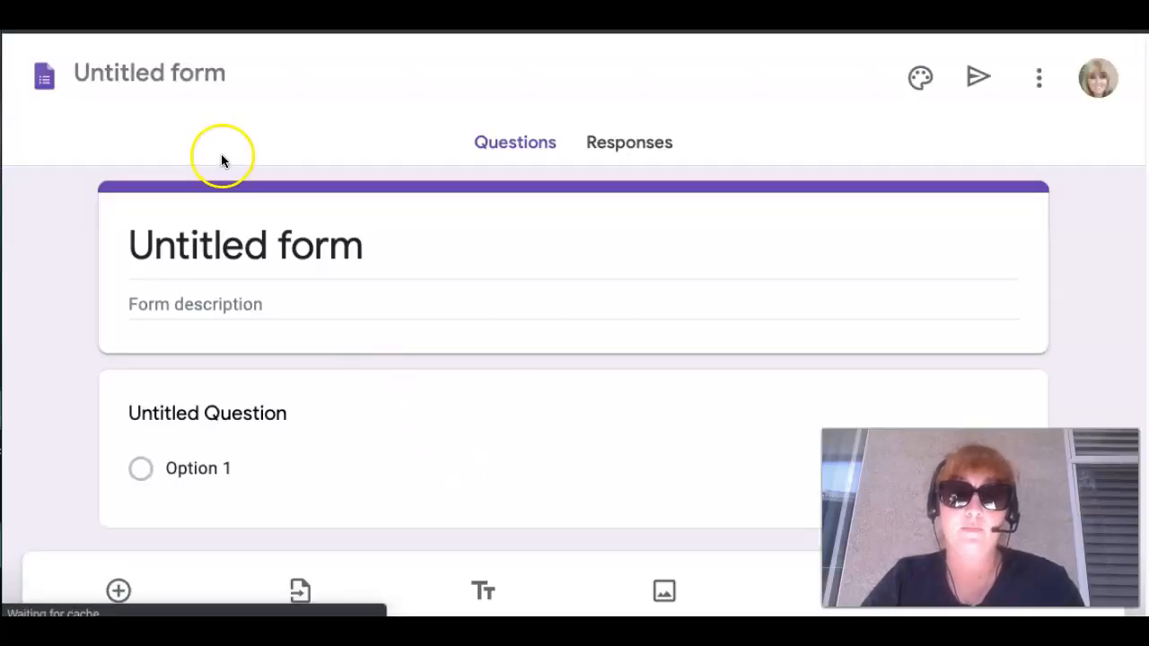
# Title the form "Adding and Subtracting within 20" and give the form file the same name.
pyautogui.click(214, 238)
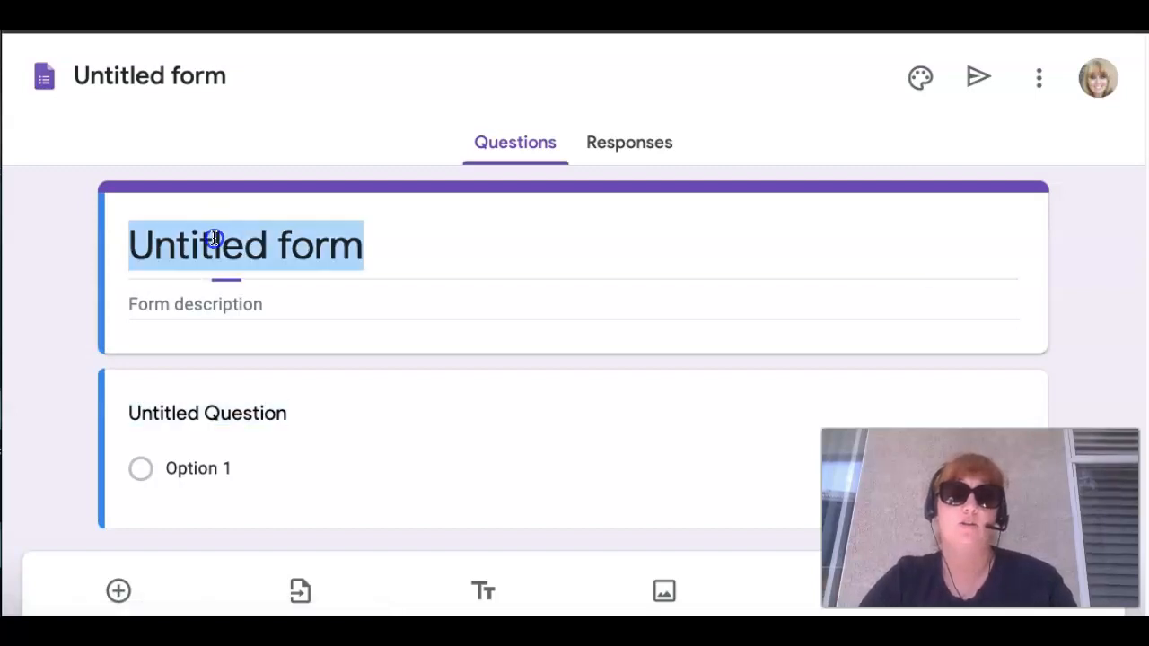
pyautogui.write('Add')
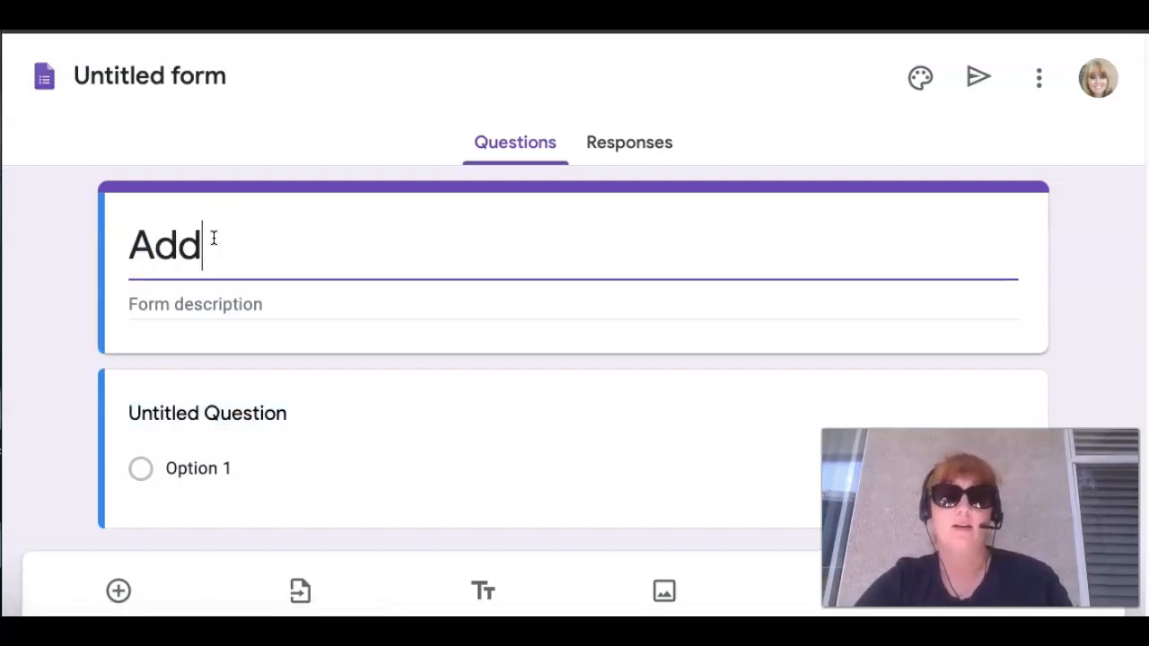
pyautogui.write('ing and Subtra')
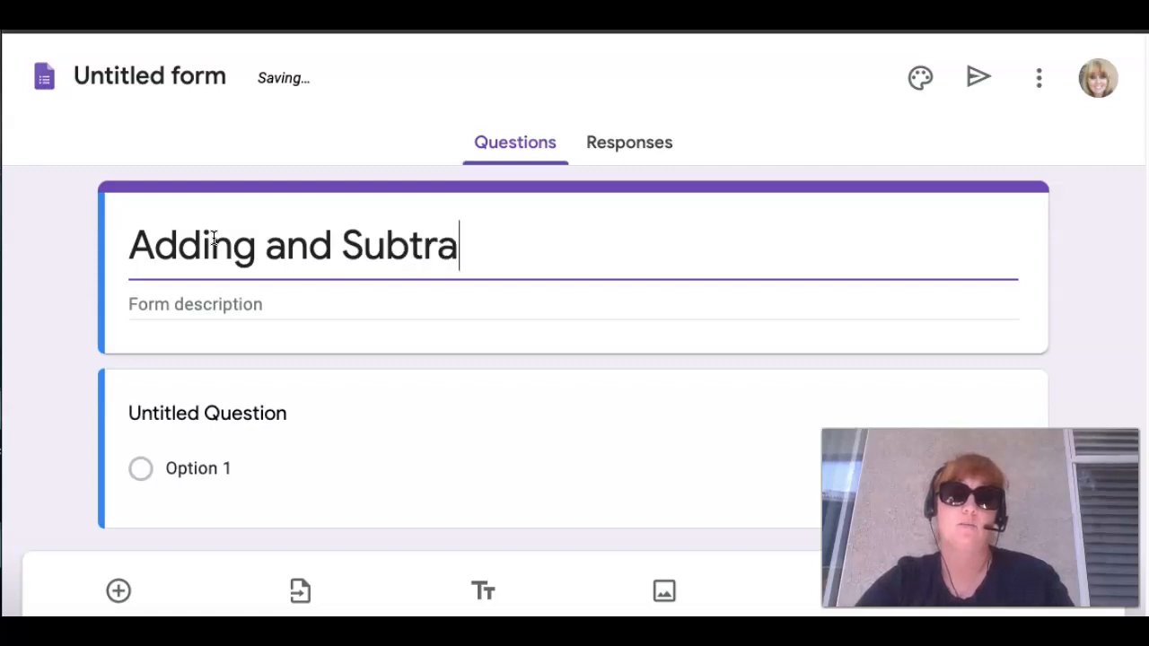
pyautogui.write('cting within 20')
pyautogui.click(123, 175)
pyautogui.click(79, 74)
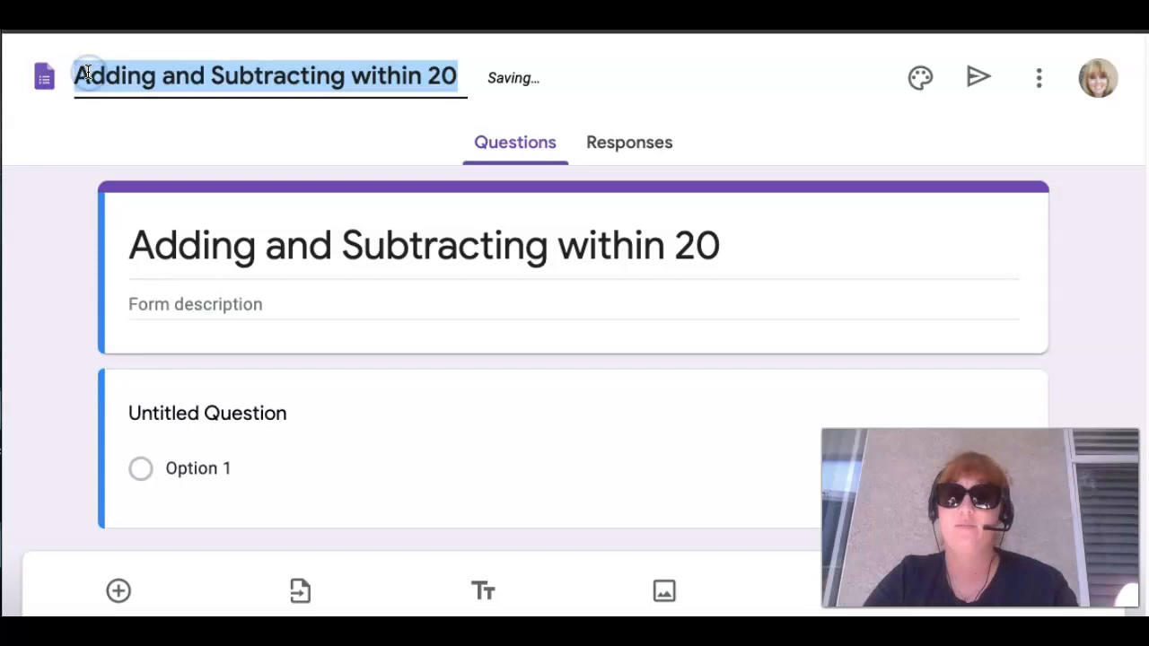
# Turn the form into a quiz with locked mode off and grades released immediately after each submission, and save the settings.
pyautogui.click(1040, 88)
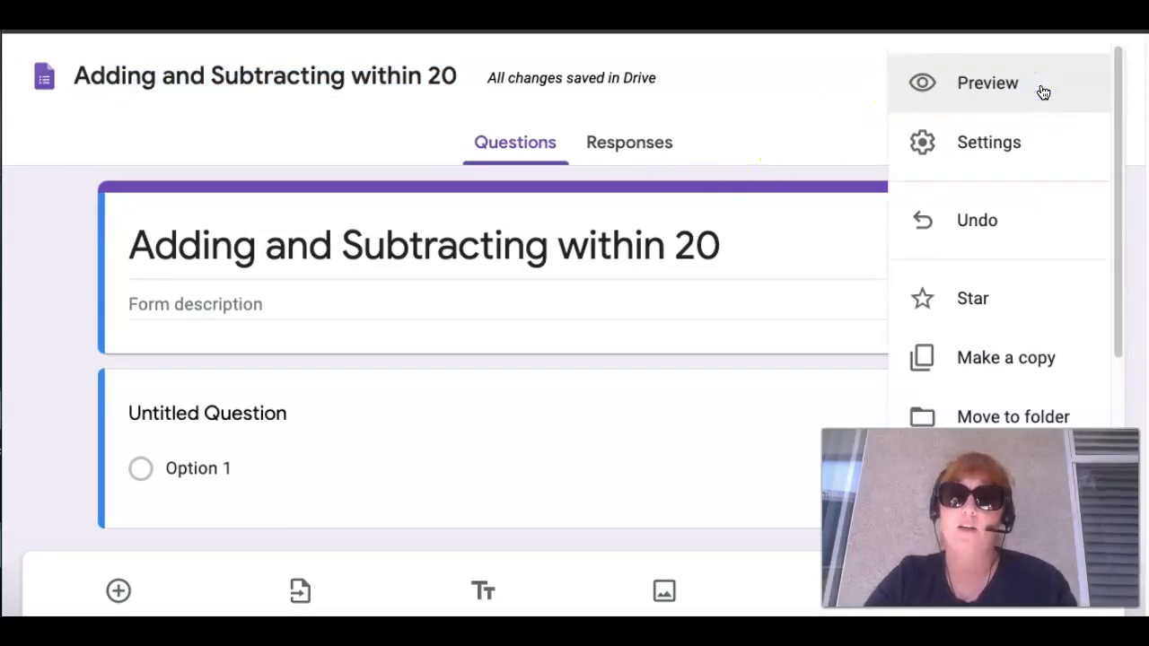
pyautogui.click(987, 144)
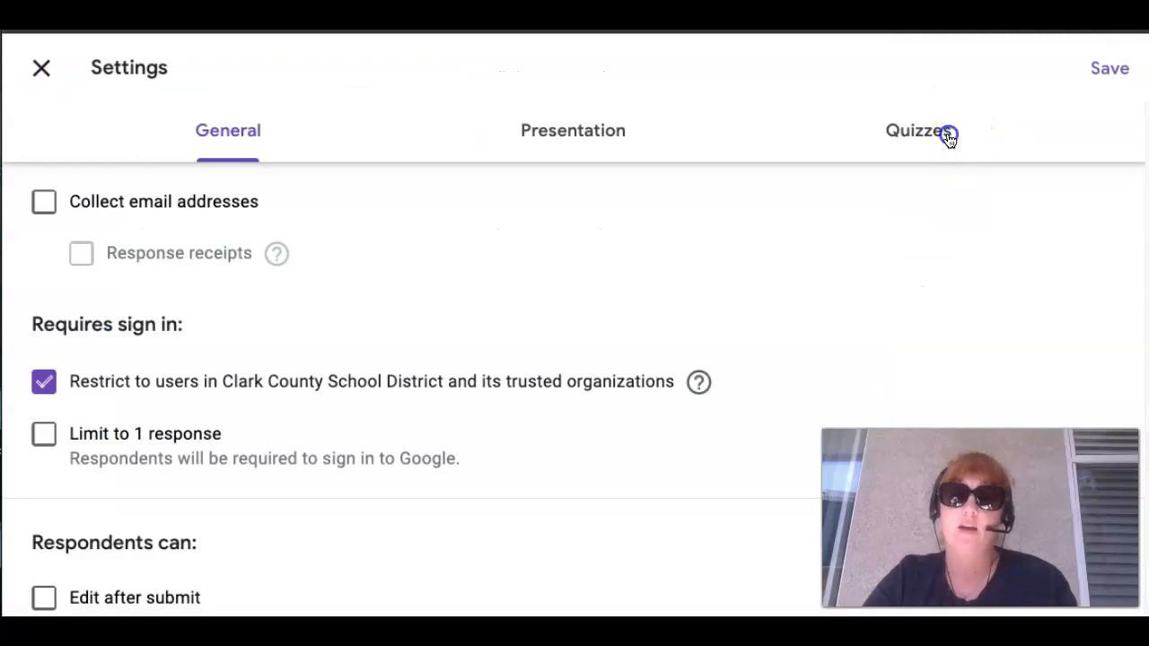
pyautogui.click(946, 136)
pyautogui.click(38, 204)
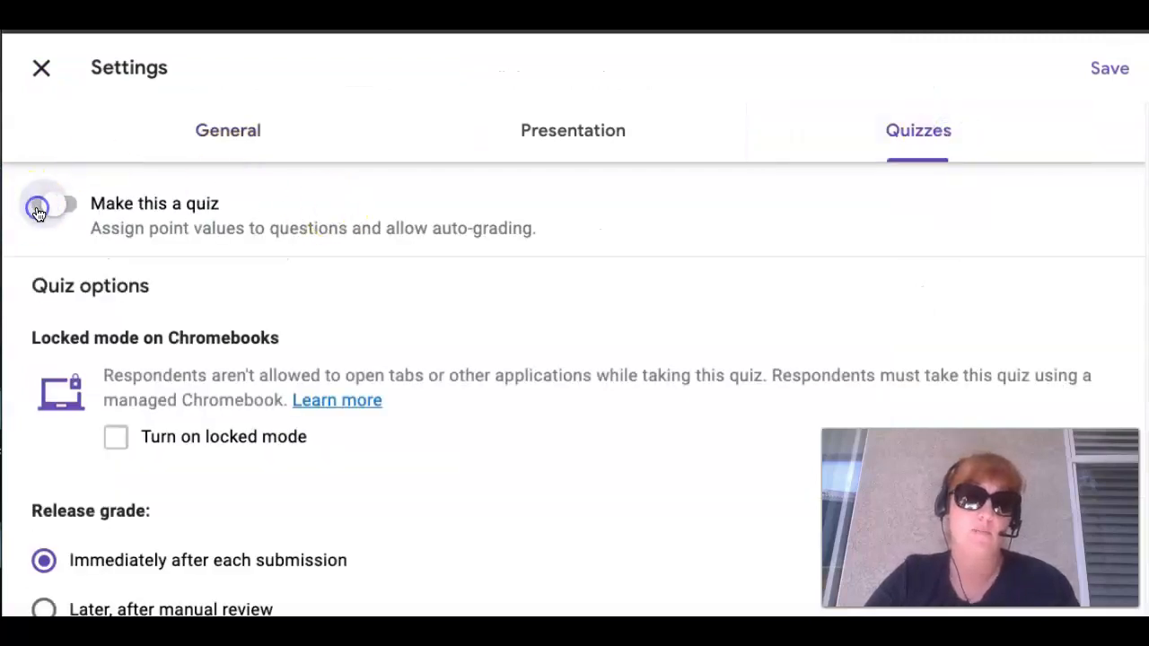
pyautogui.scroll(-2, 314, 397)
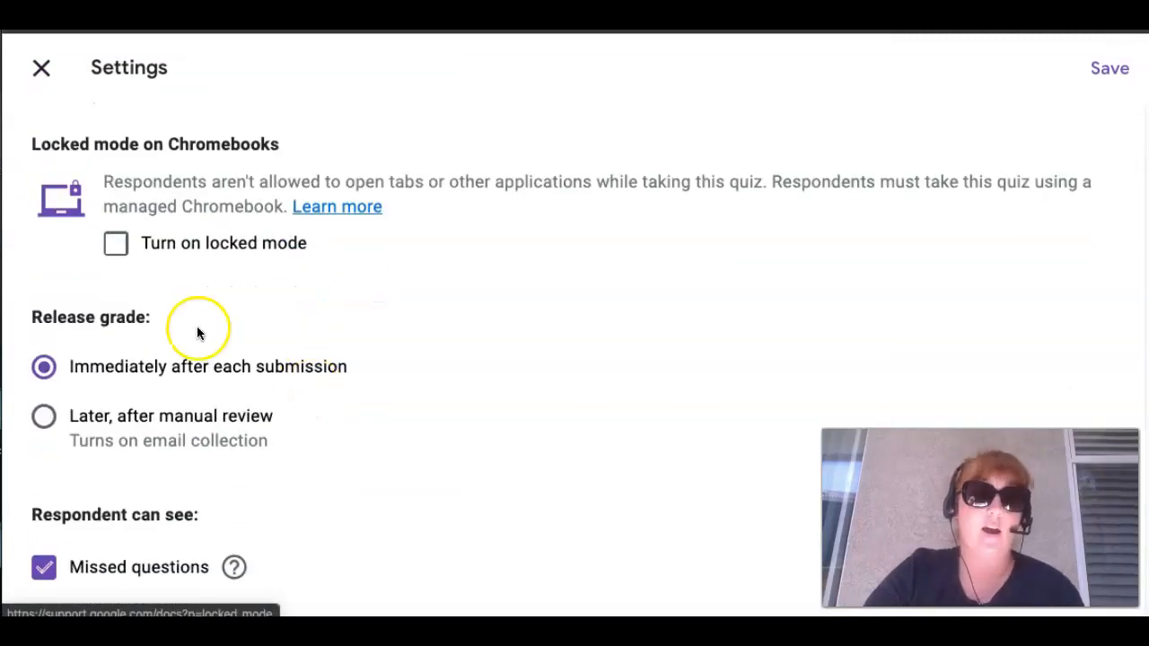
pyautogui.click(114, 244)
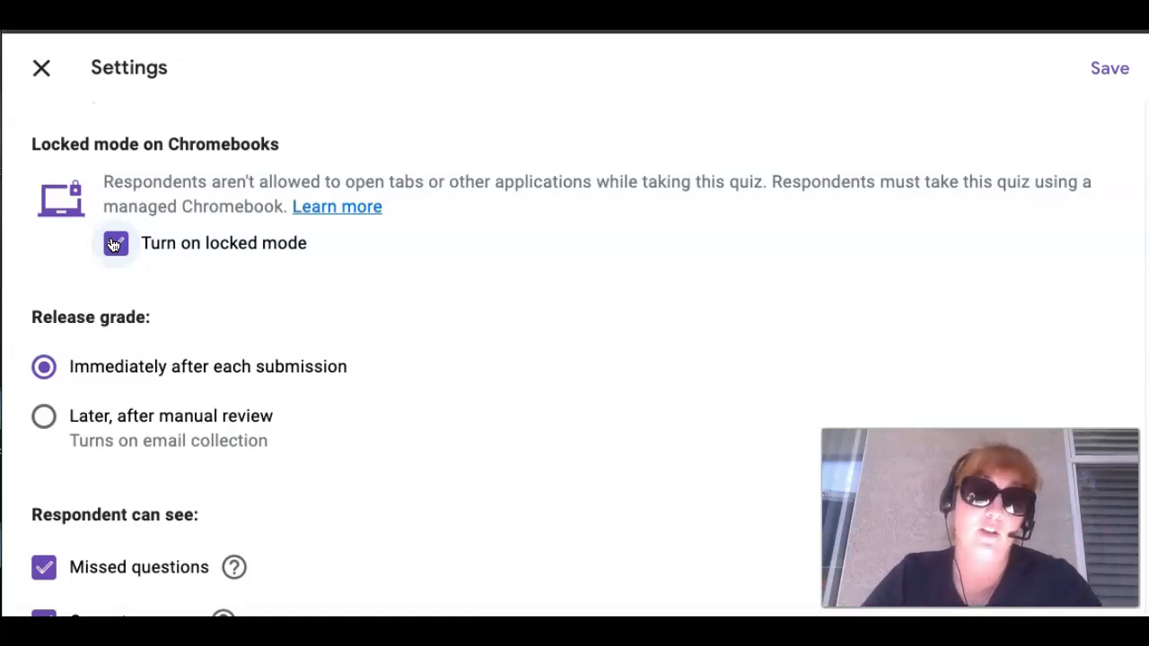
pyautogui.click(113, 244)
pyautogui.scroll(-1, 89, 368)
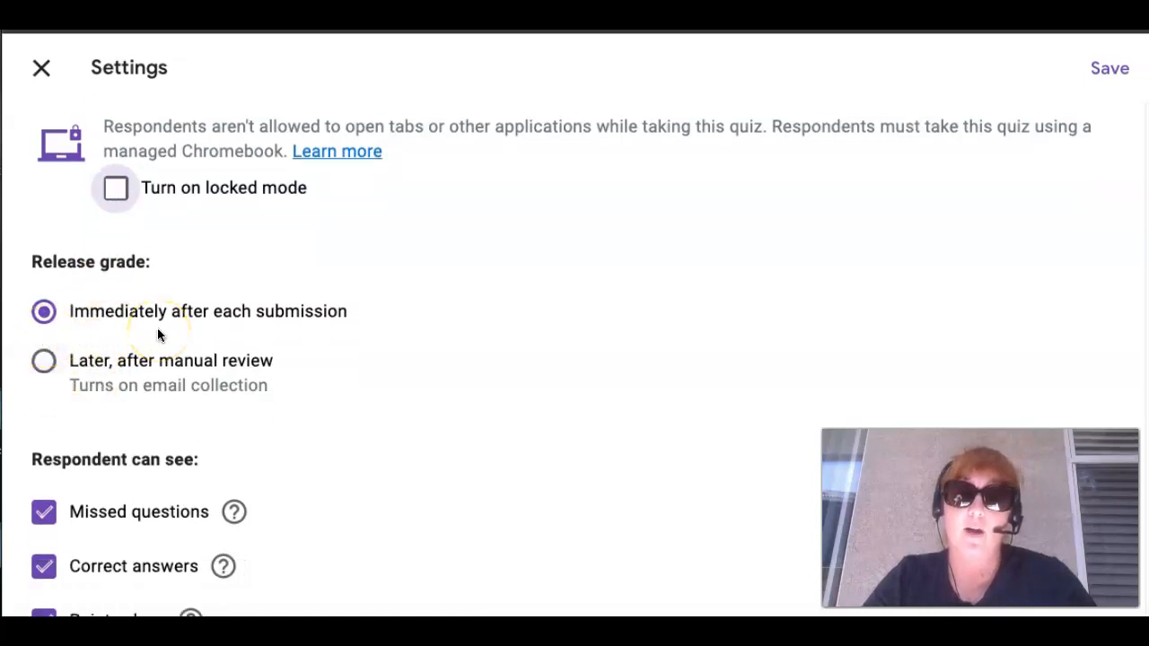
pyautogui.scroll(-1, 177, 320)
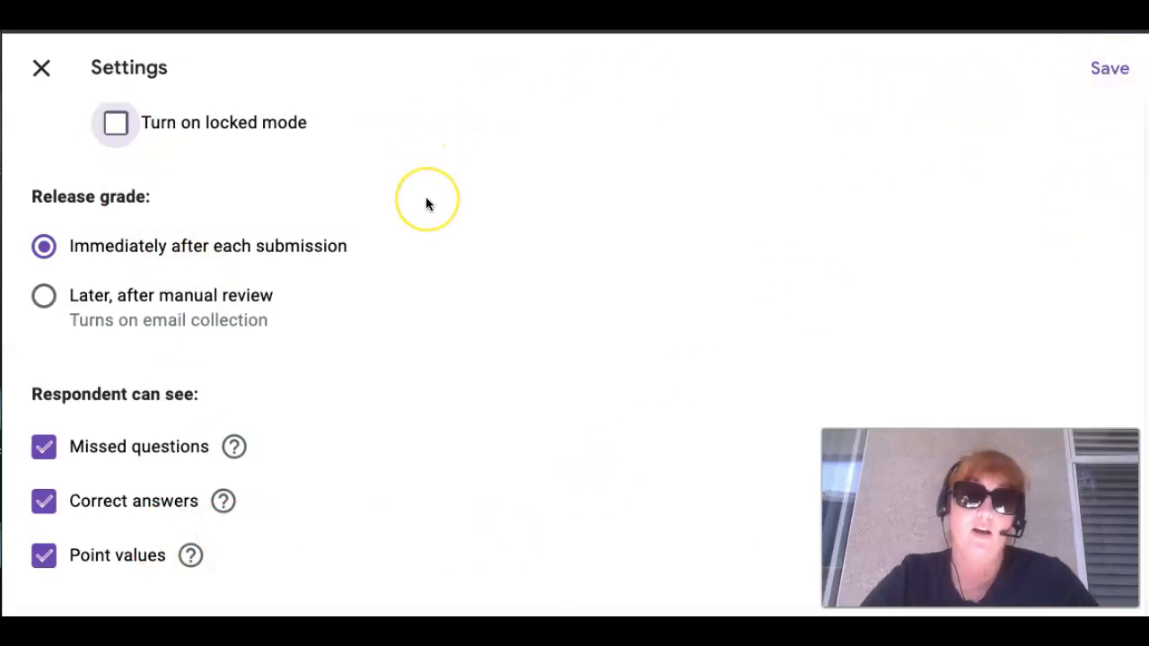
pyautogui.scroll(3, 426, 199)
pyautogui.scroll(2, 425, 203)
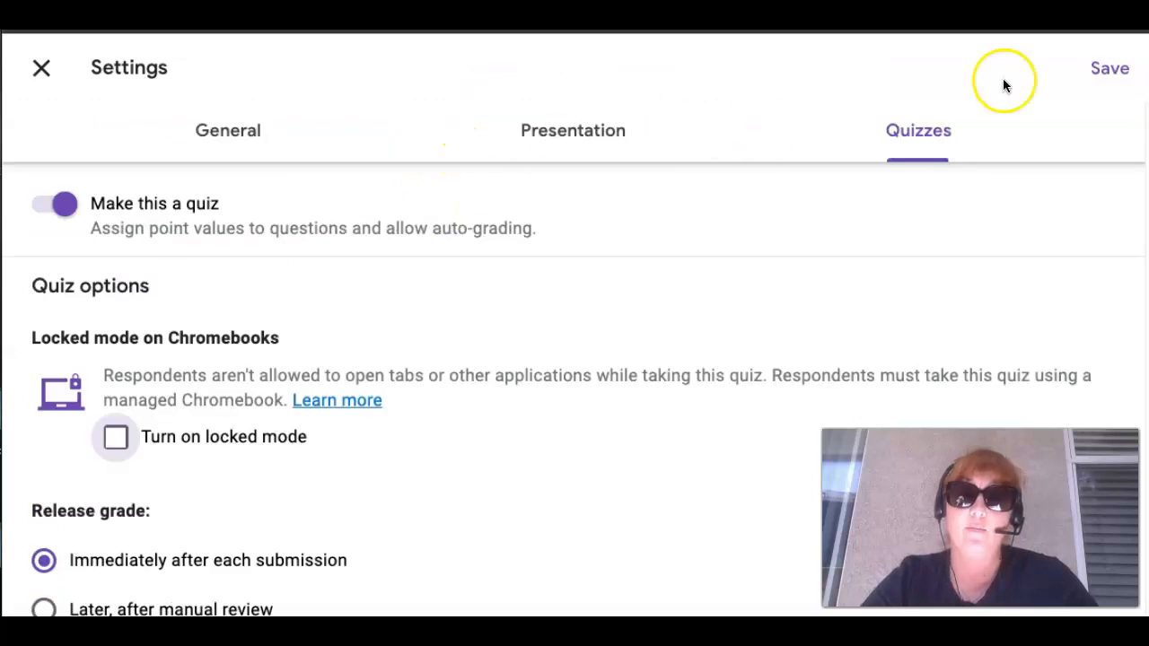
pyautogui.click(1105, 72)
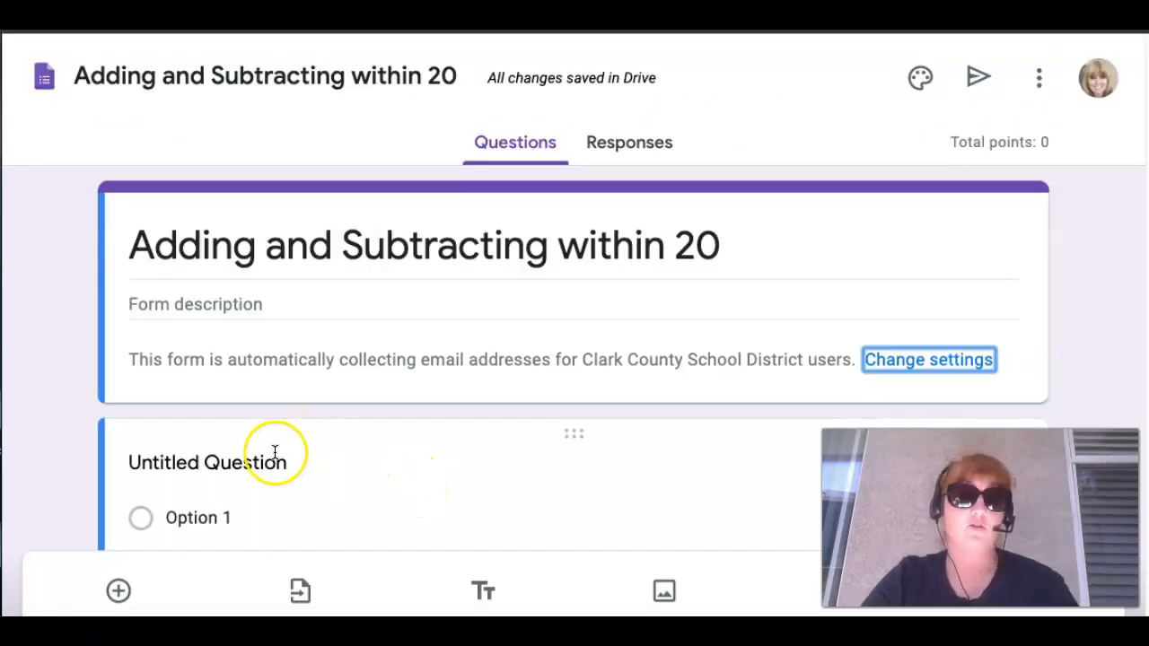
# Turn off email address collection and the restriction to Clark County School District users, and save the settings.
pyautogui.scroll(-1, 275, 455)
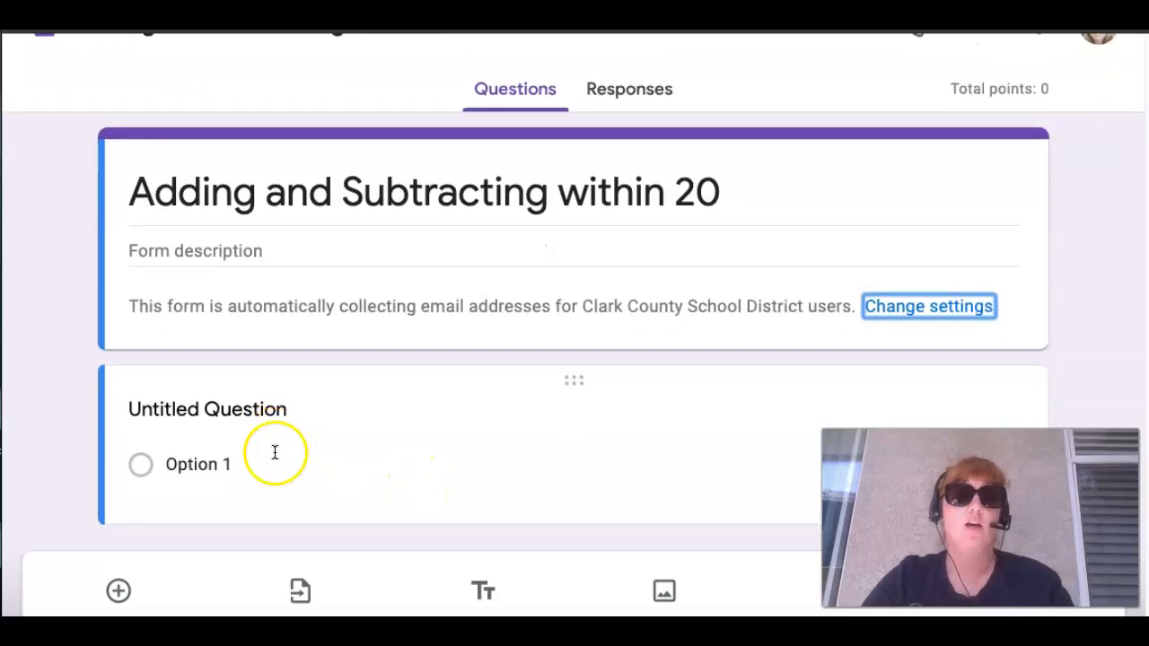
pyautogui.click(193, 252)
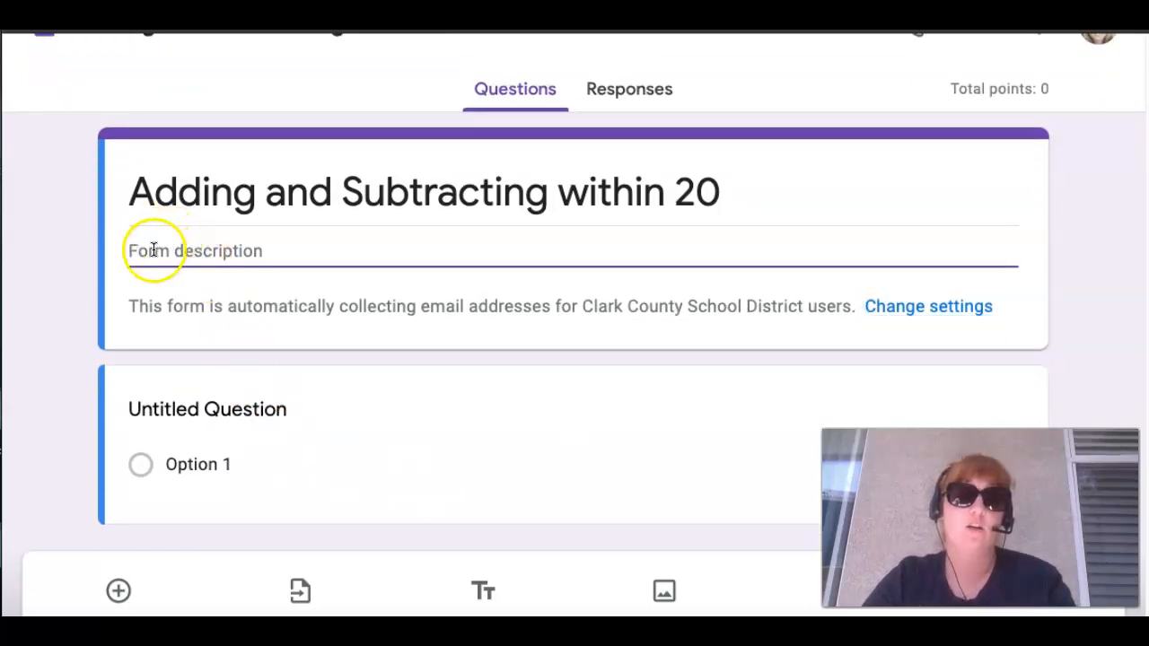
pyautogui.click(217, 251)
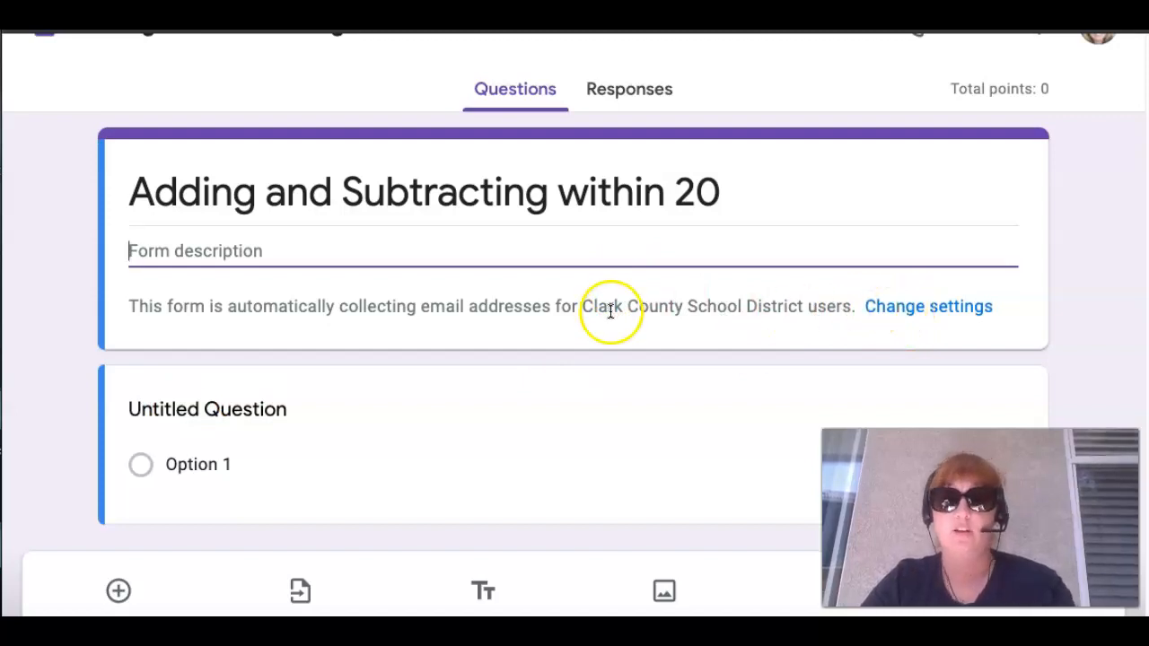
pyautogui.click(934, 308)
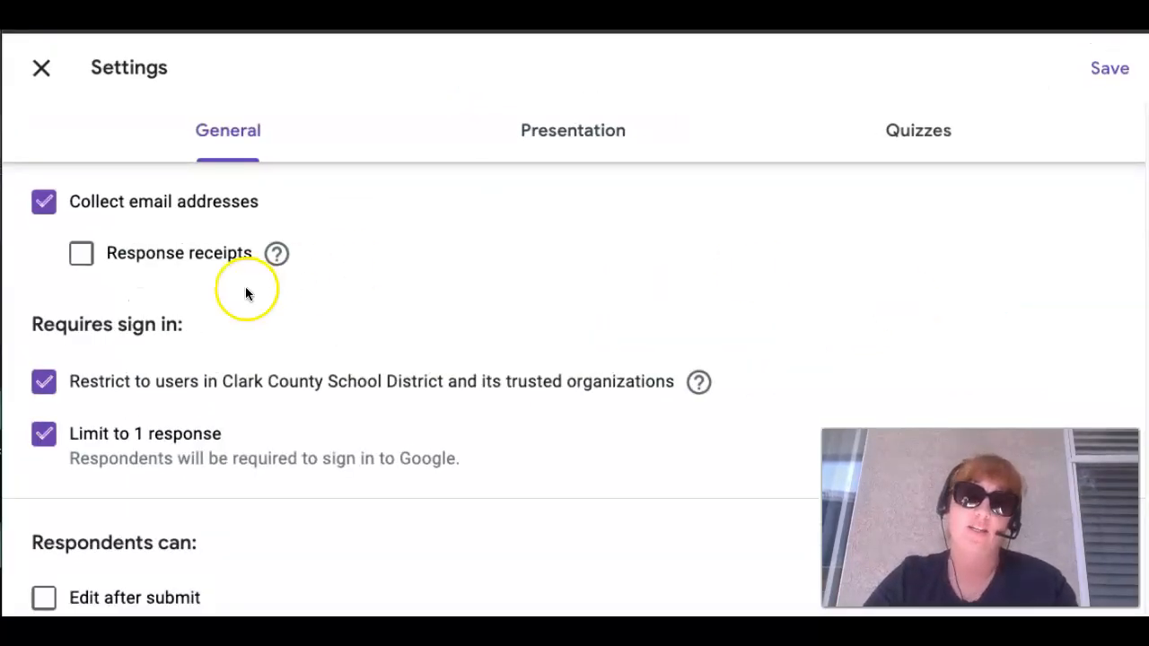
pyautogui.click(44, 203)
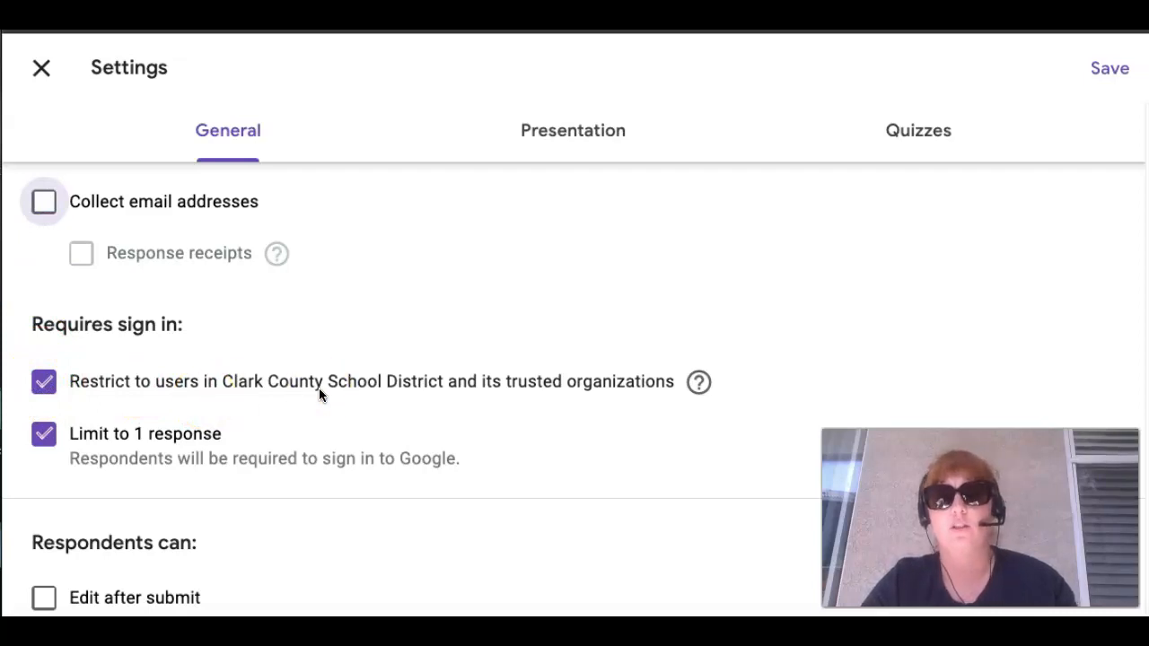
pyautogui.scroll(-1, 58, 445)
pyautogui.scroll(-1, 56, 445)
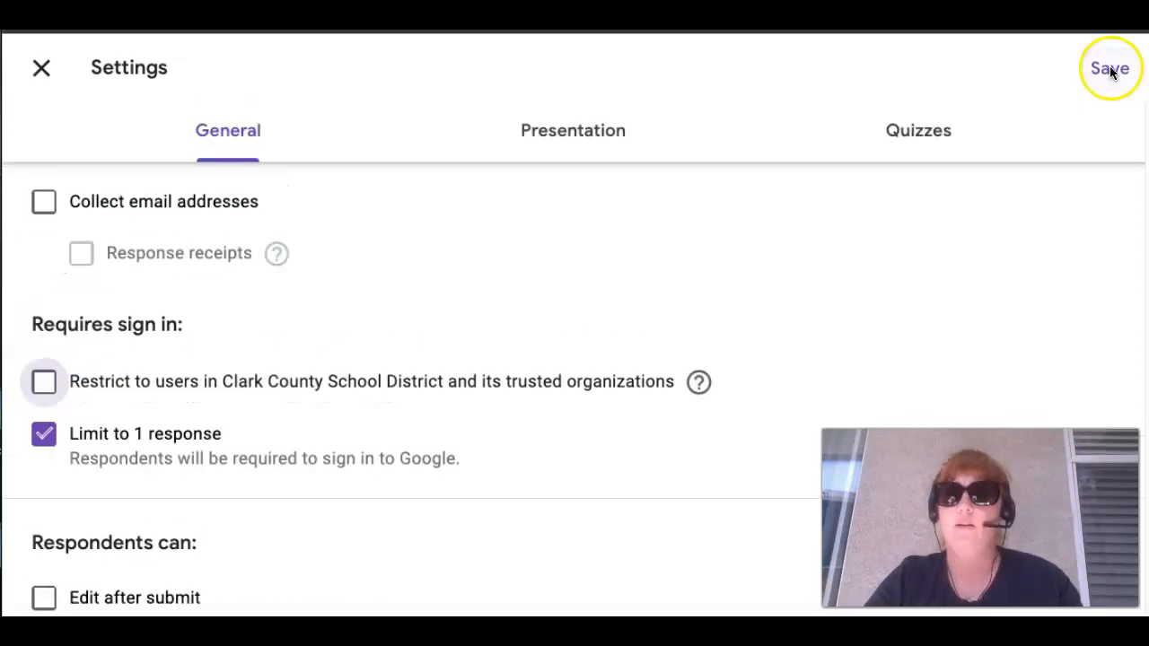
pyautogui.click(1109, 68)
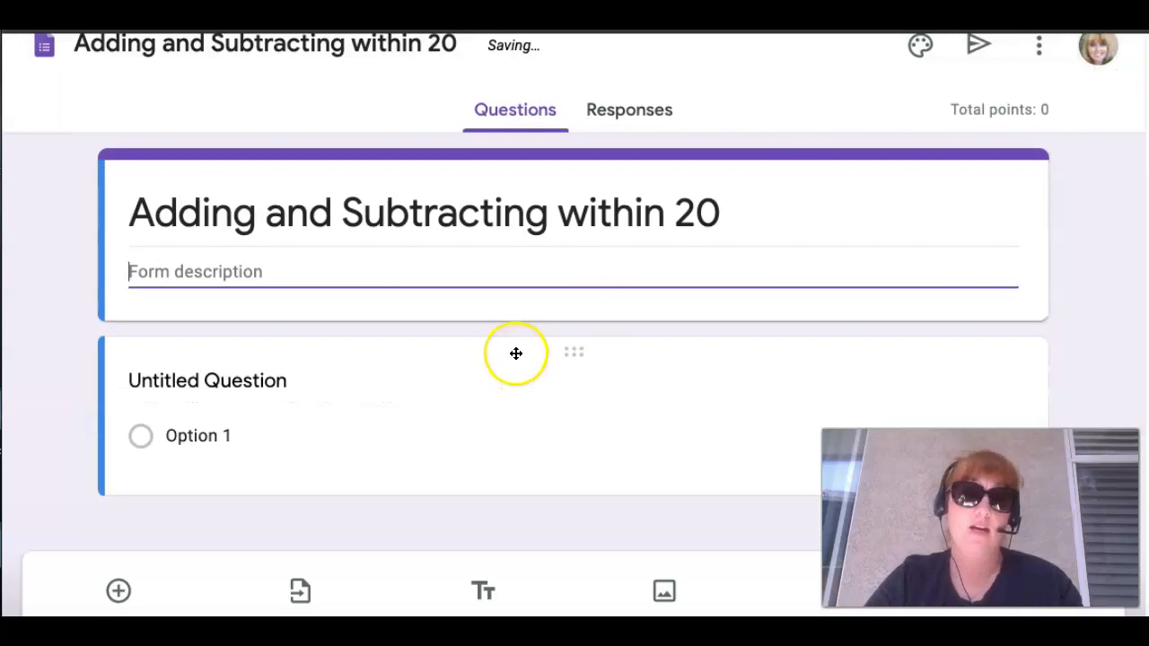
# Make the first question a required short-answer question titled "First Name".
pyautogui.scroll(-1, 516, 353)
pyautogui.click(264, 336)
pyautogui.write('First Name')
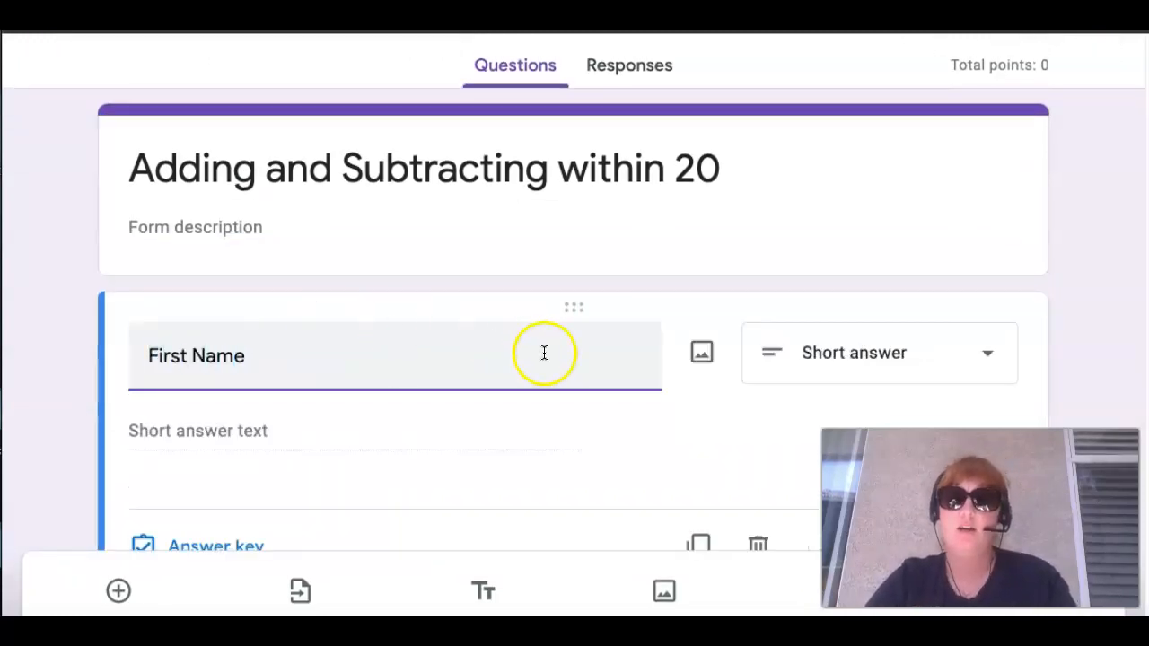
pyautogui.click(940, 418)
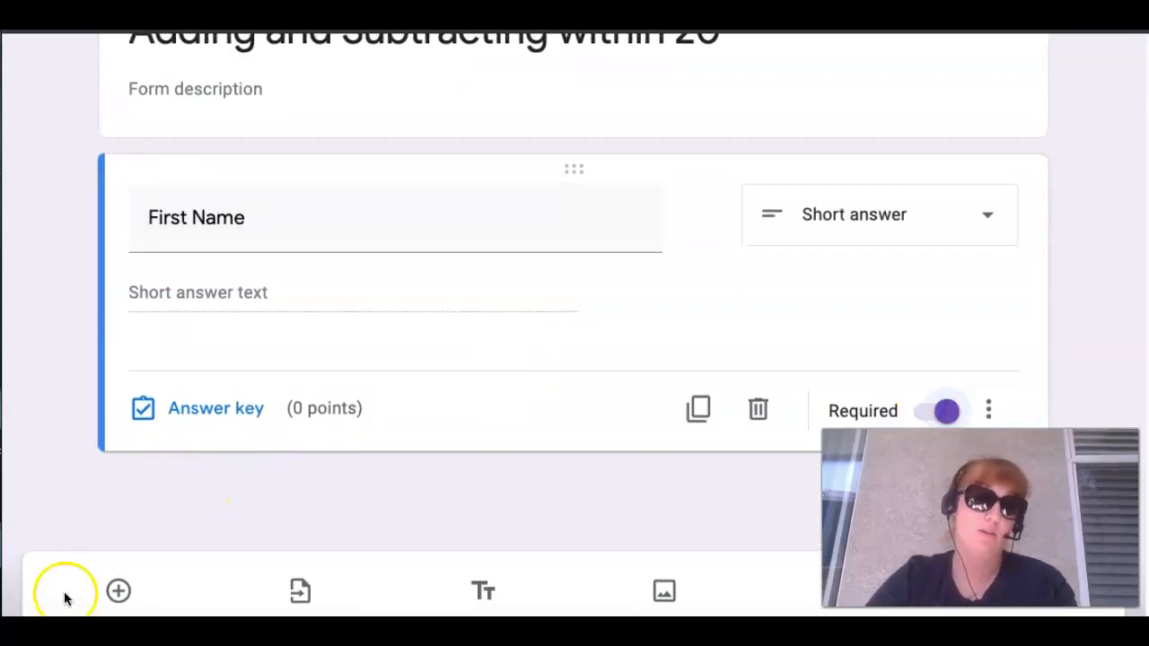
# Add a second question titled "Last Name" as a required short answer.
pyautogui.click(118, 592)
pyautogui.write('Last N')
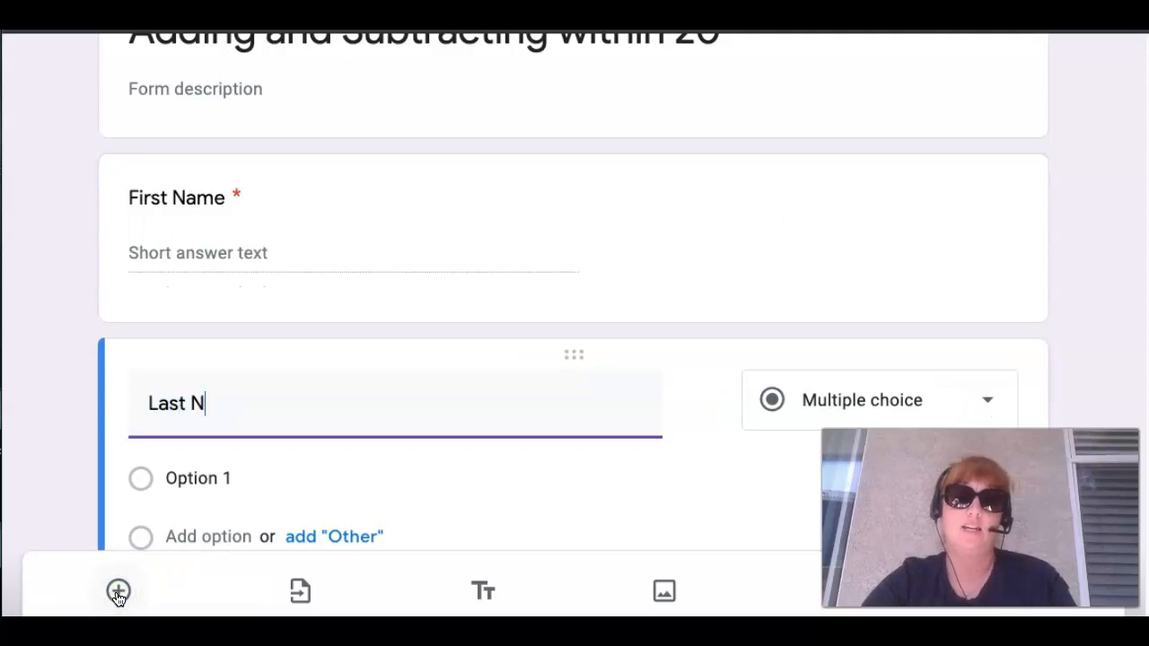
pyautogui.write('ame')
pyautogui.scroll(-2, 598, 431)
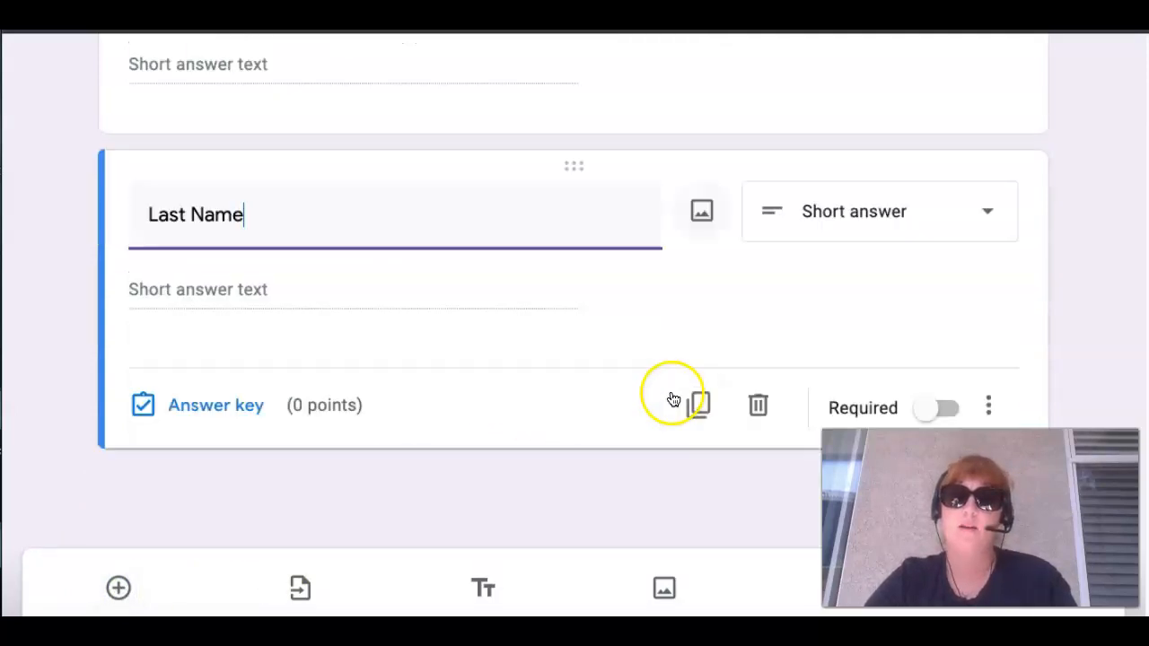
pyautogui.click(935, 412)
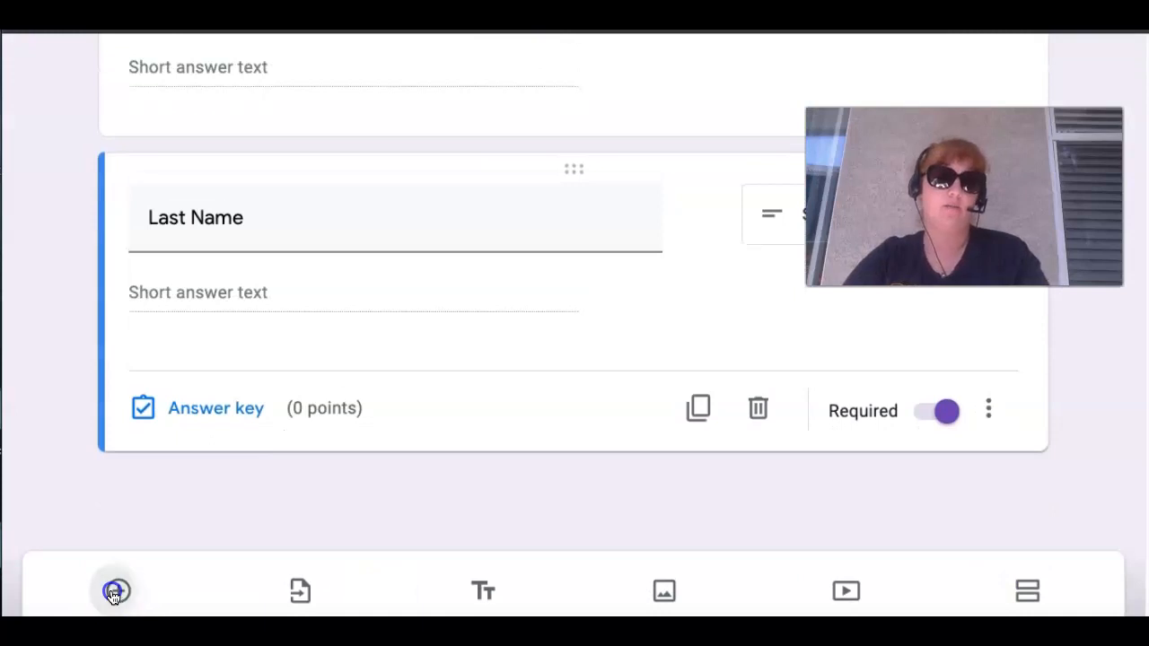
# Add a question reading "14 + 3 is equal to" and set its type to Checkboxes.
pyautogui.click(118, 590)
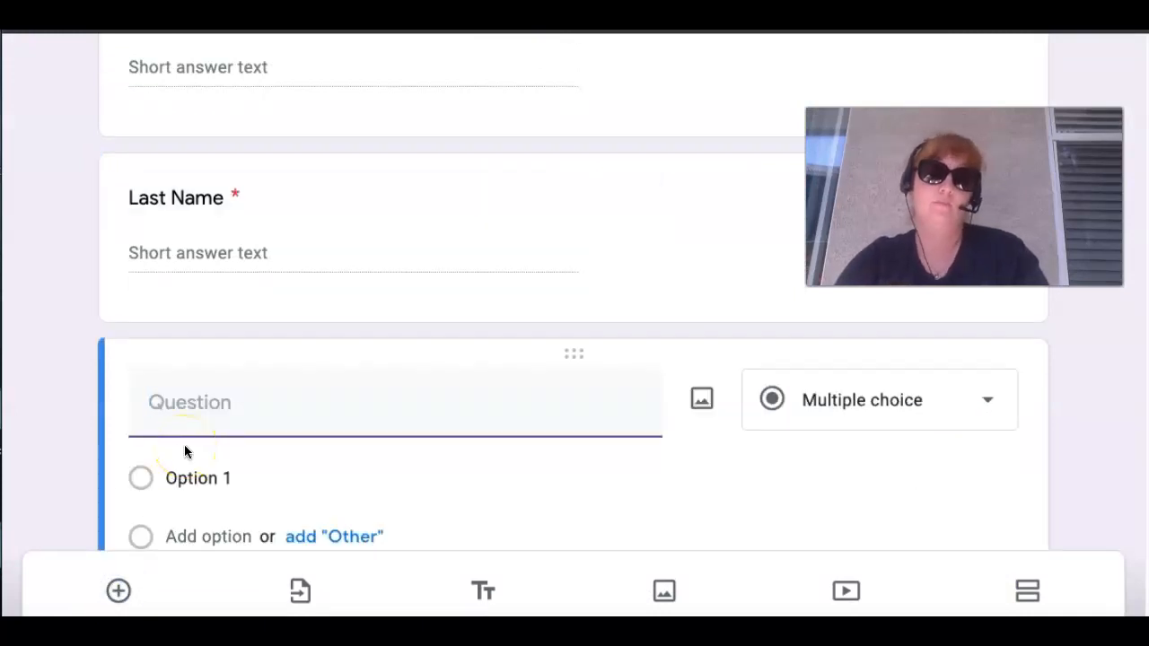
pyautogui.write('14 +')
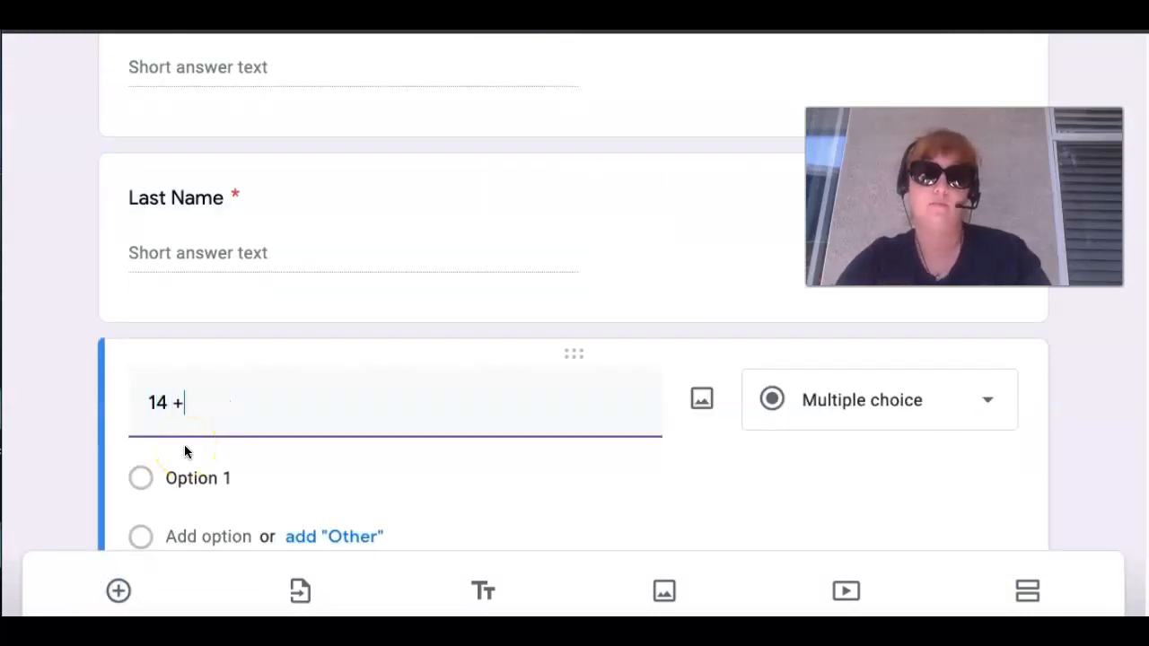
pyautogui.write(' 3 is equ')
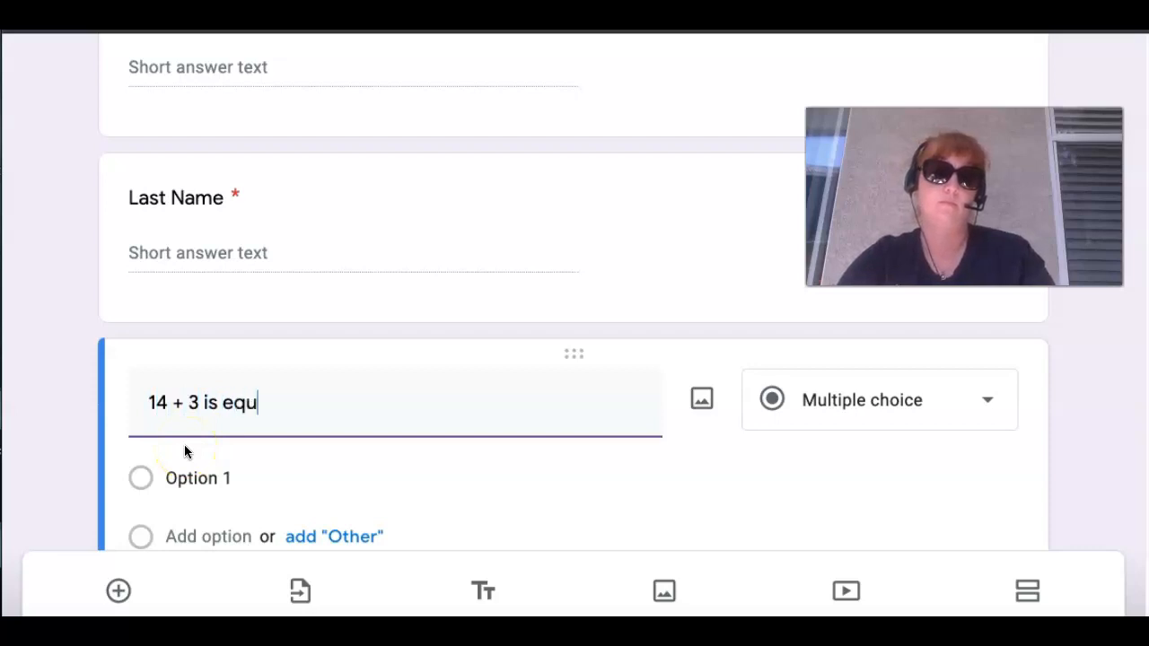
pyautogui.write('al to')
pyautogui.click(799, 399)
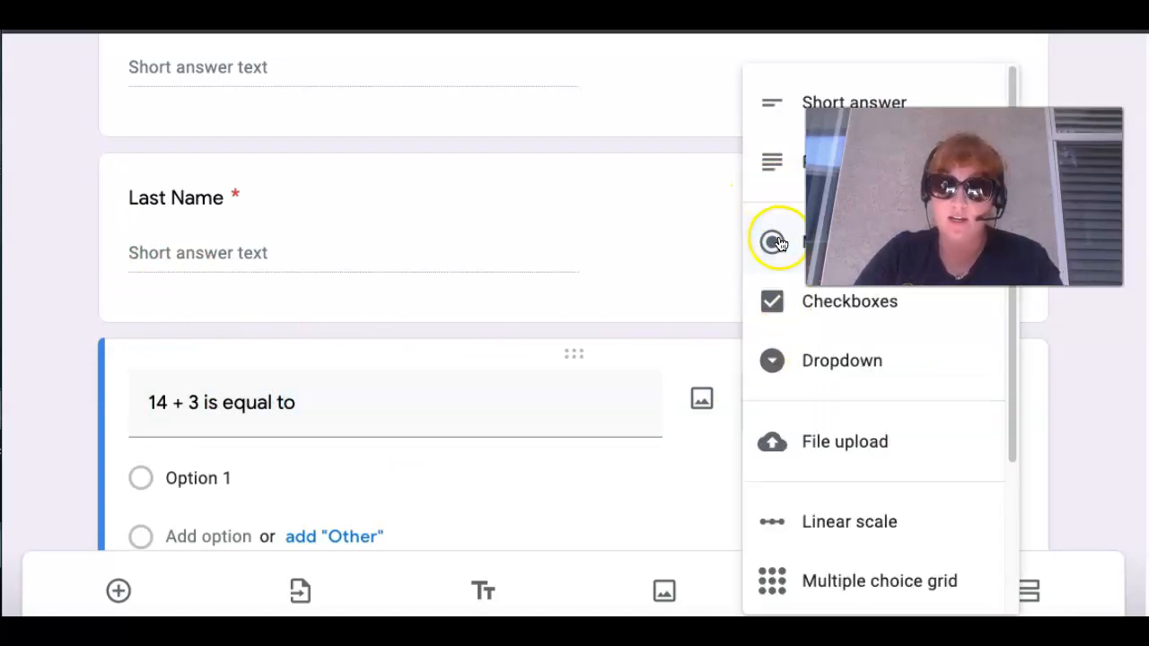
pyautogui.click(773, 300)
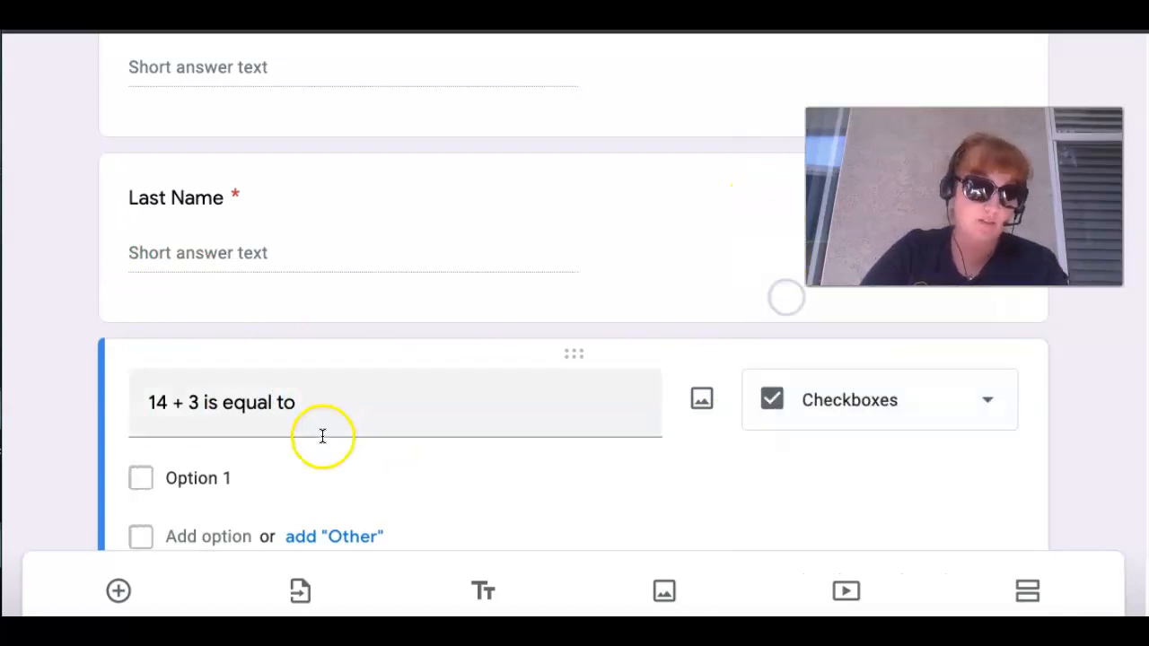
# Enter "20 - 3", "10 + 2 + 5" and "17" as the first three answer options of the "14 + 3 is equal to" question.
pyautogui.click(200, 478)
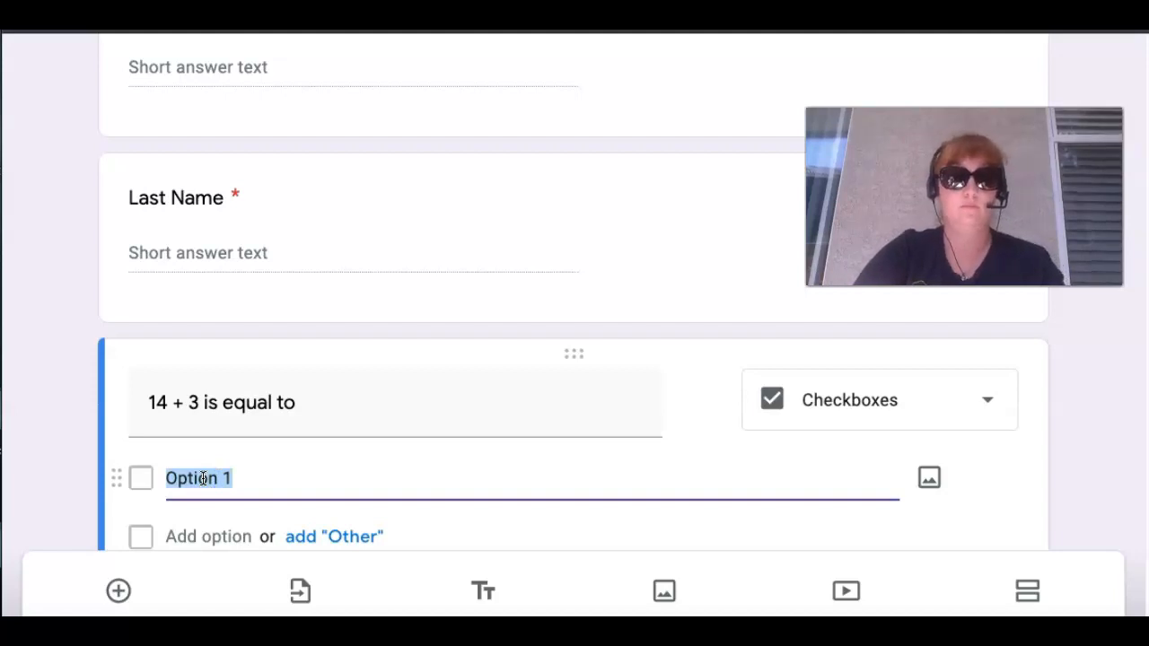
pyautogui.write('20 - ')
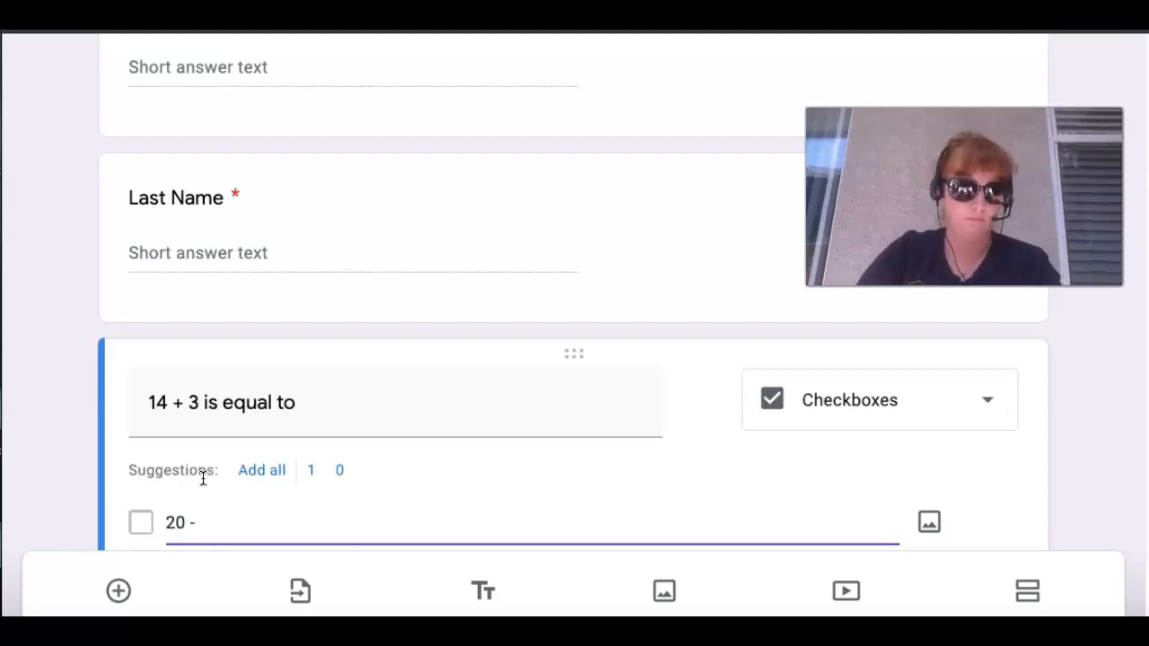
pyautogui.write('3')
pyautogui.scroll(-2, 203, 479)
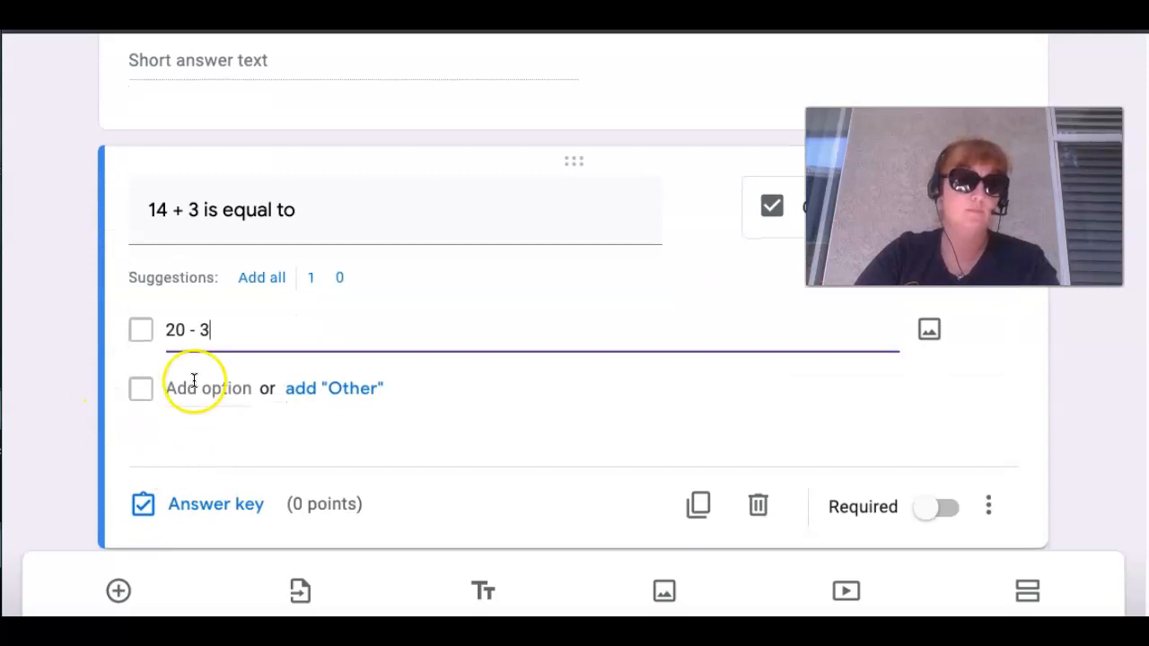
pyautogui.click(194, 387)
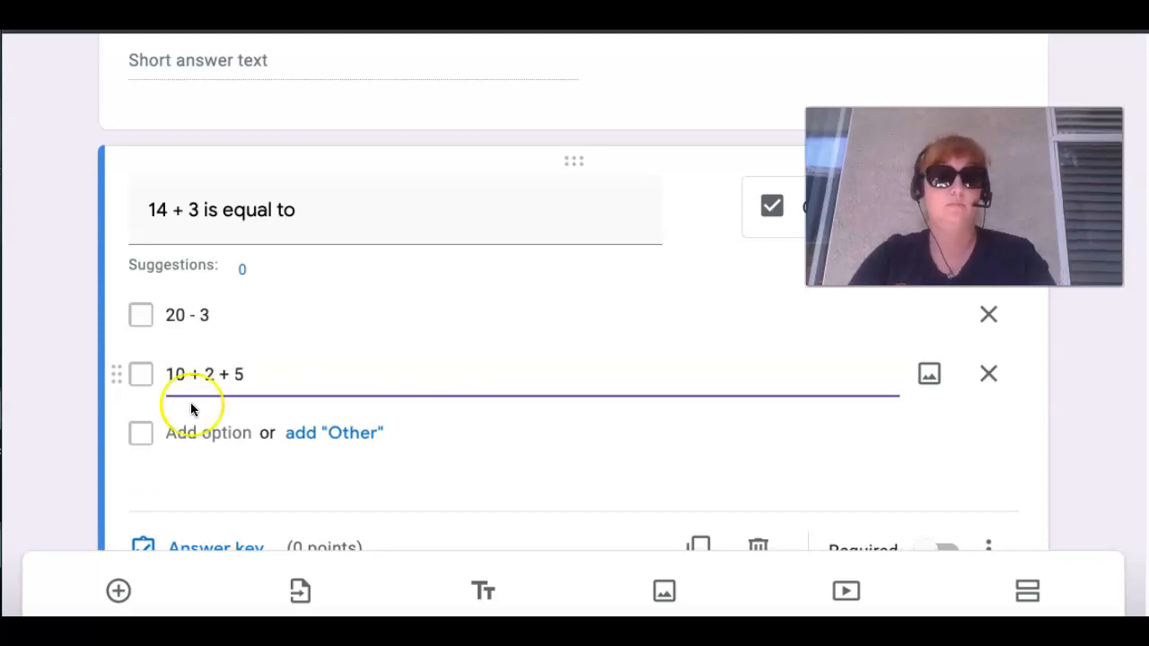
pyautogui.click(191, 435)
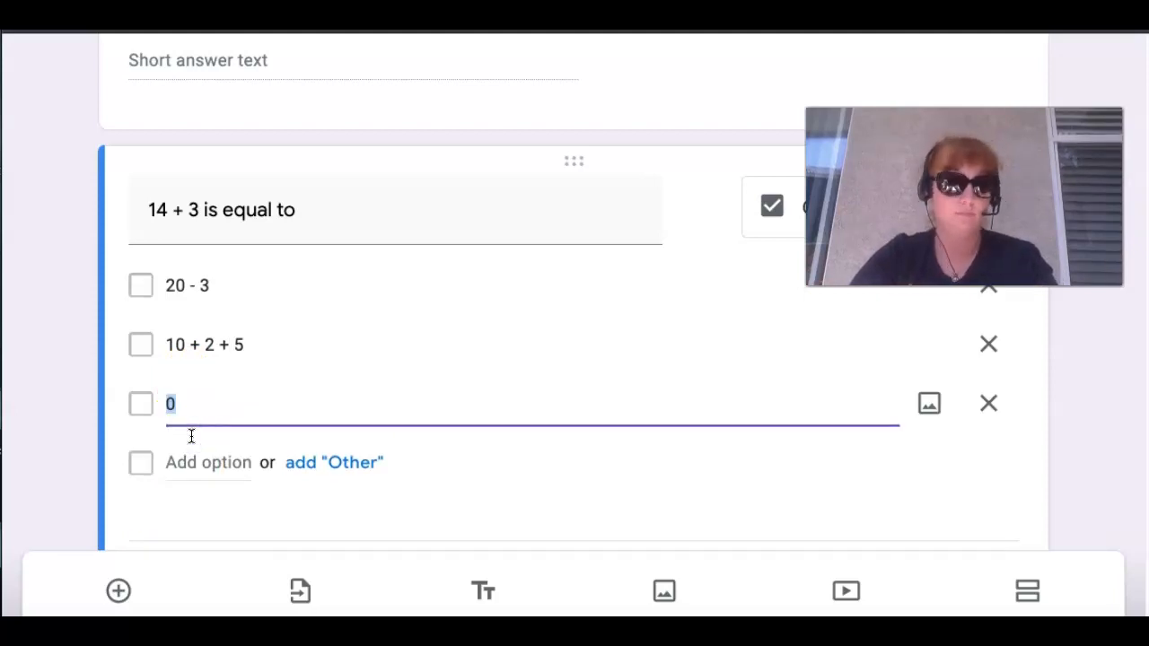
pyautogui.scroll(-1, 191, 437)
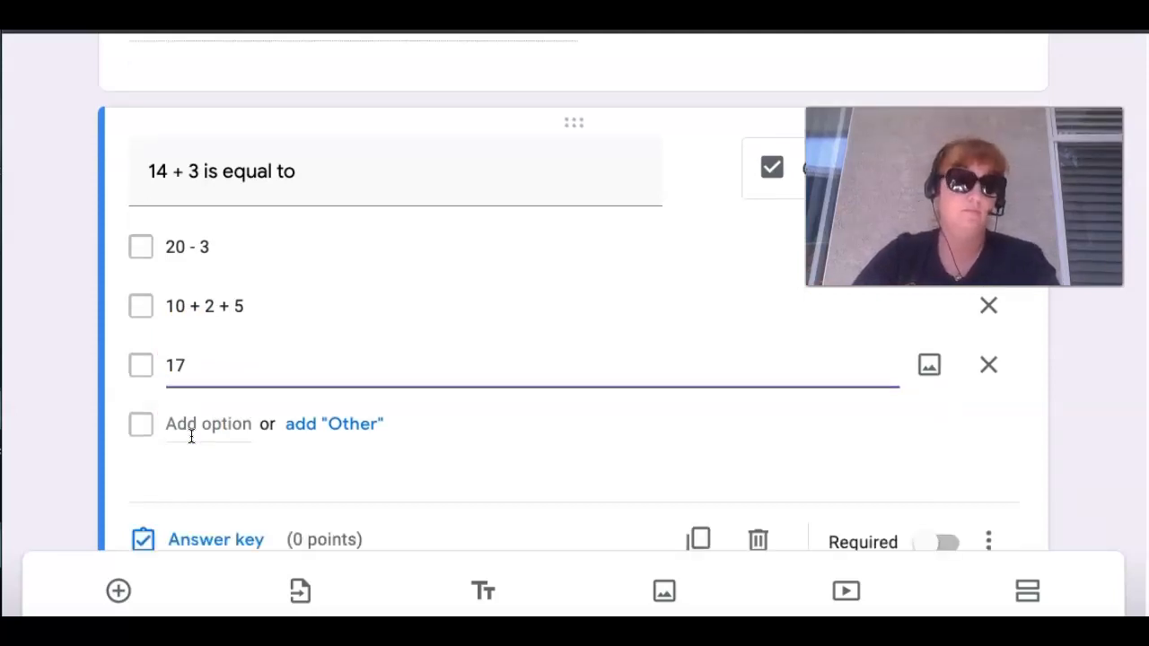
# Add "16 + 1" as the fourth answer option and make the "14 + 3 is equal to" question required.
pyautogui.click(193, 396)
pyautogui.write('1')
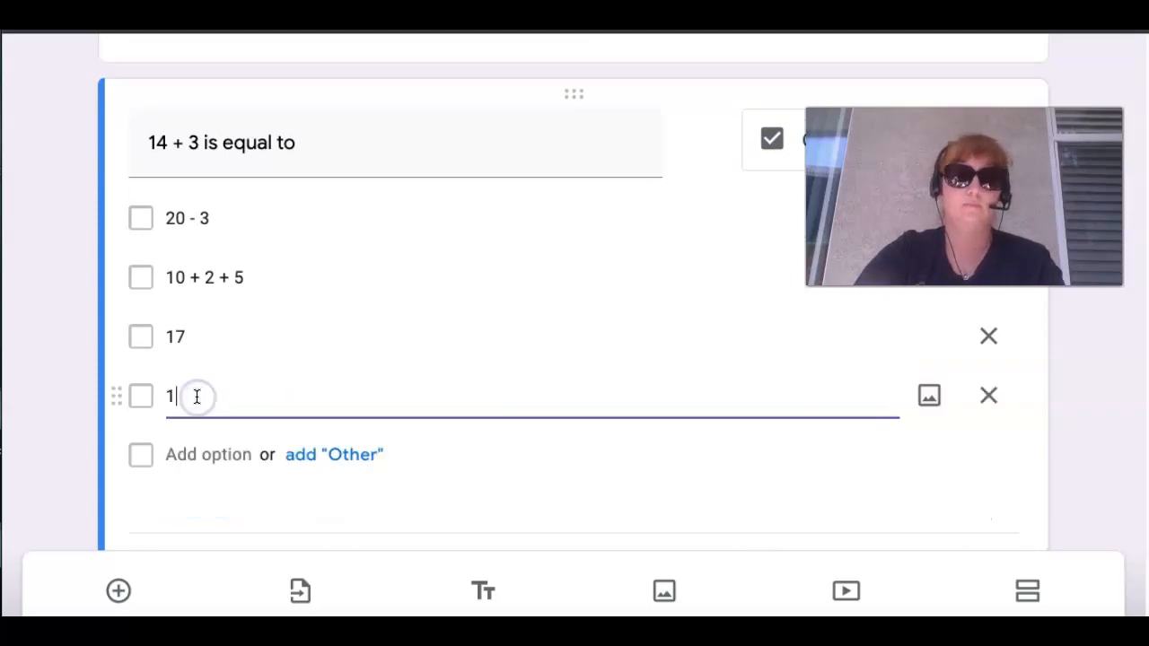
pyautogui.write('6 - ')
pyautogui.write('1')
pyautogui.scroll(-2, 556, 472)
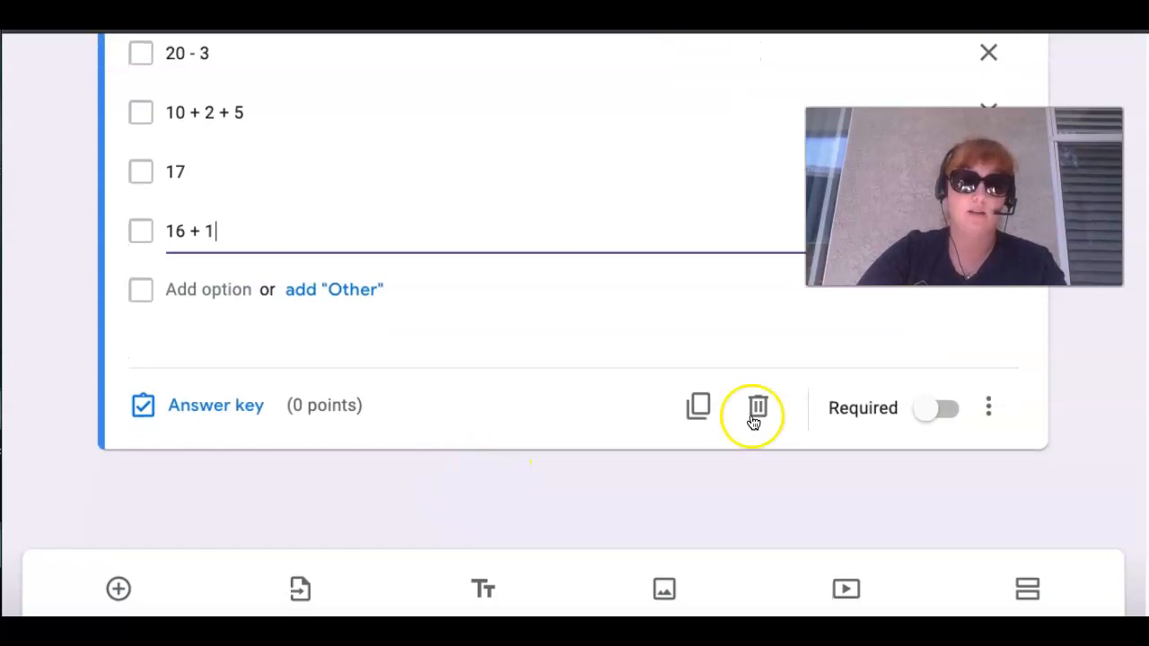
pyautogui.click(933, 413)
# Mark "20 - 3", "17" and "16 + 1" as correct answers in the answer key of the "14 + 3 is equal to" question.
pyautogui.scroll(2, 645, 296)
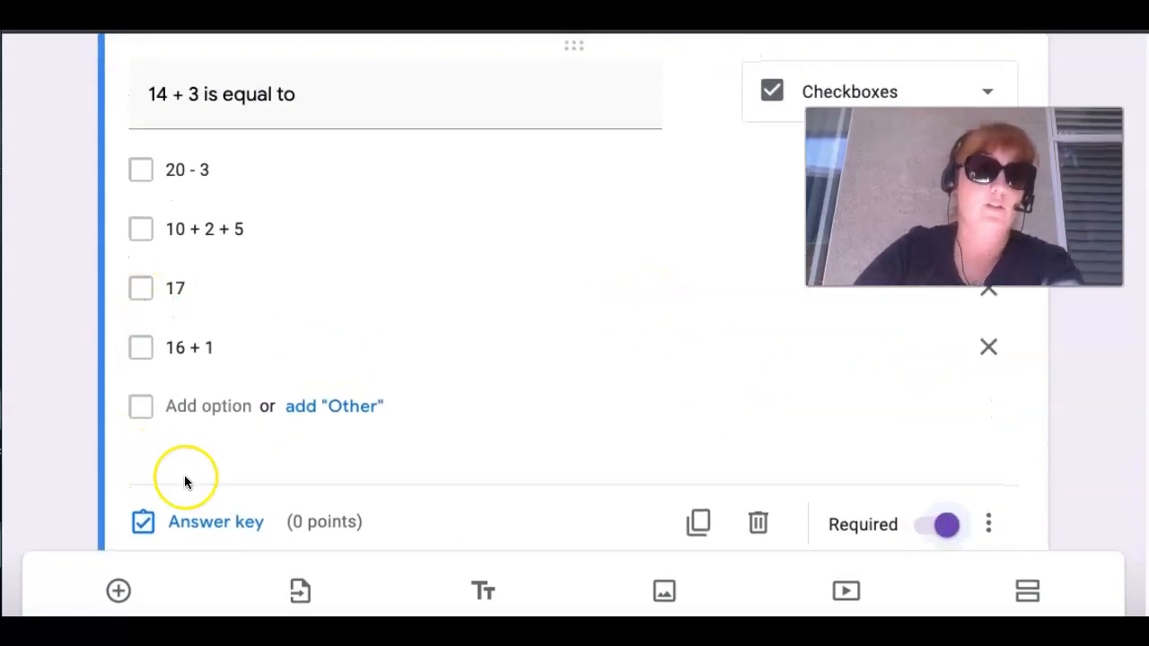
pyautogui.click(205, 529)
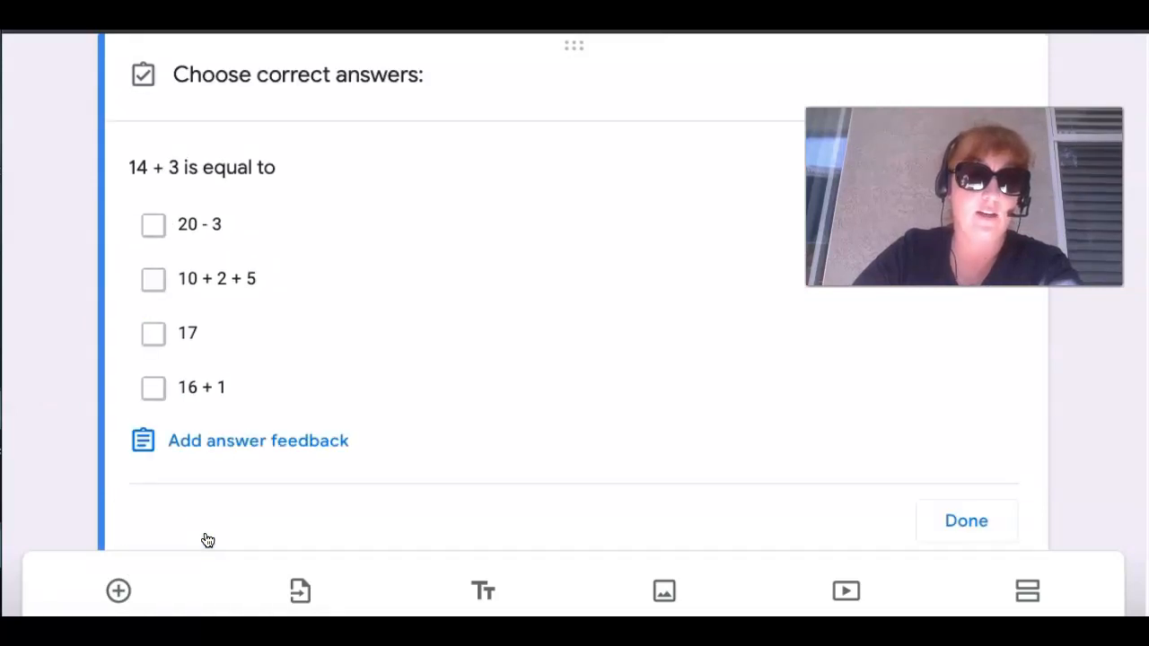
pyautogui.click(152, 228)
pyautogui.click(154, 329)
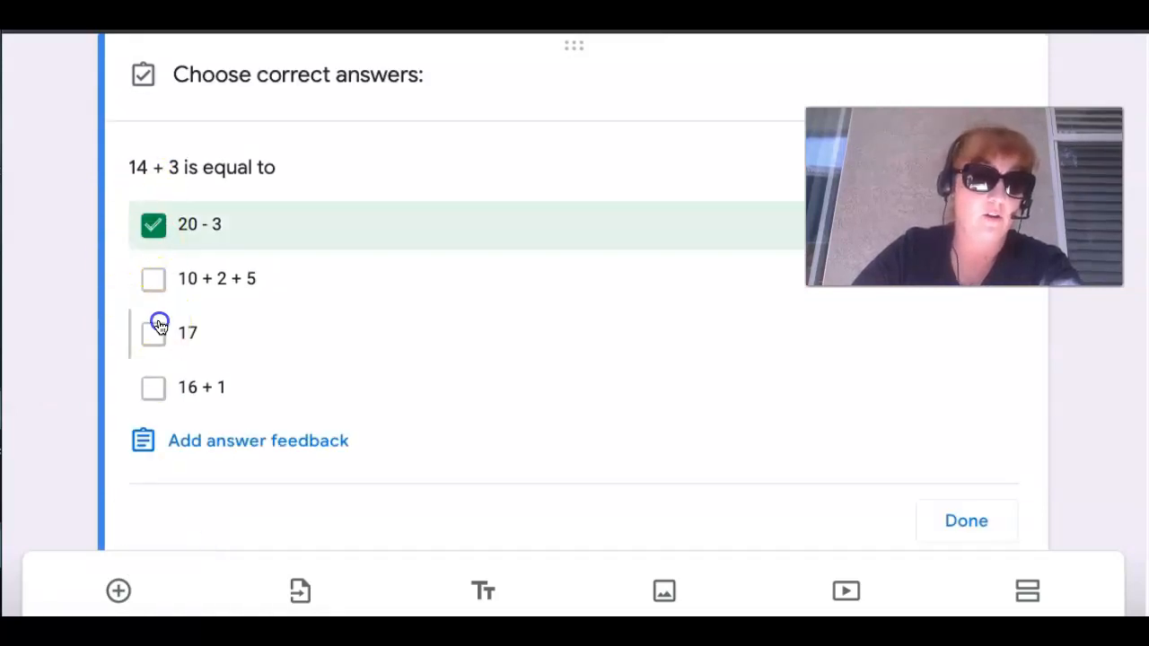
pyautogui.click(155, 391)
pyautogui.scroll(-2, 776, 414)
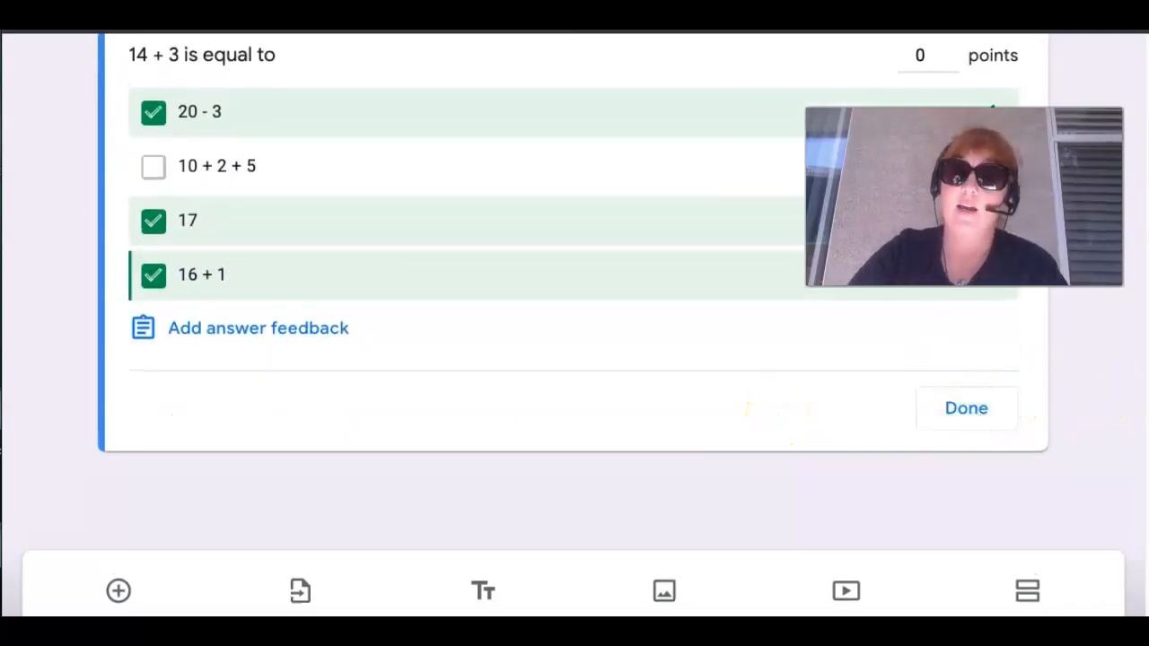
# Set the point value of the "14 + 3 is equal to" question to 3.
pyautogui.scroll(1, 770, 148)
pyautogui.scroll(3, 770, 149)
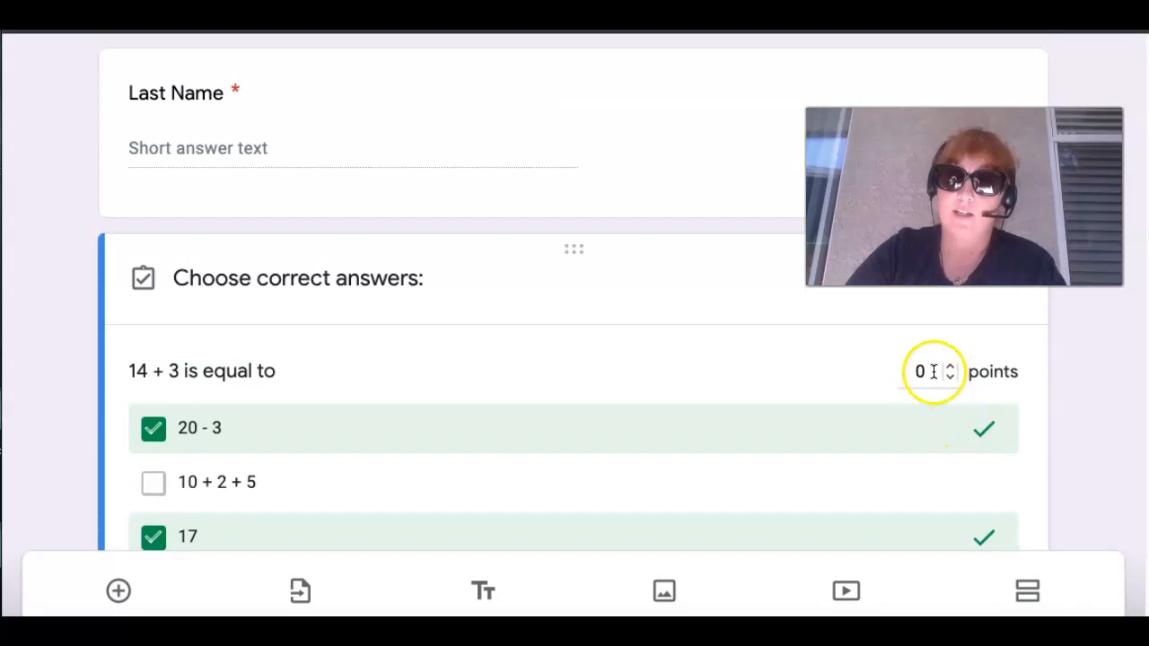
pyautogui.click(923, 372)
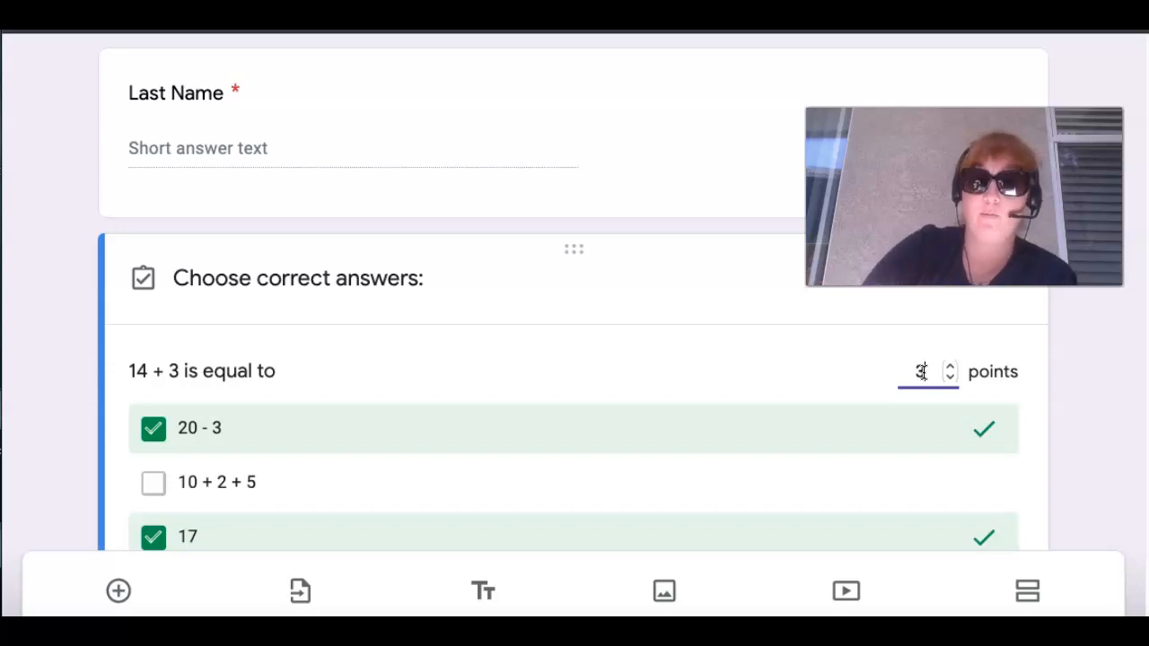
pyautogui.click(908, 382)
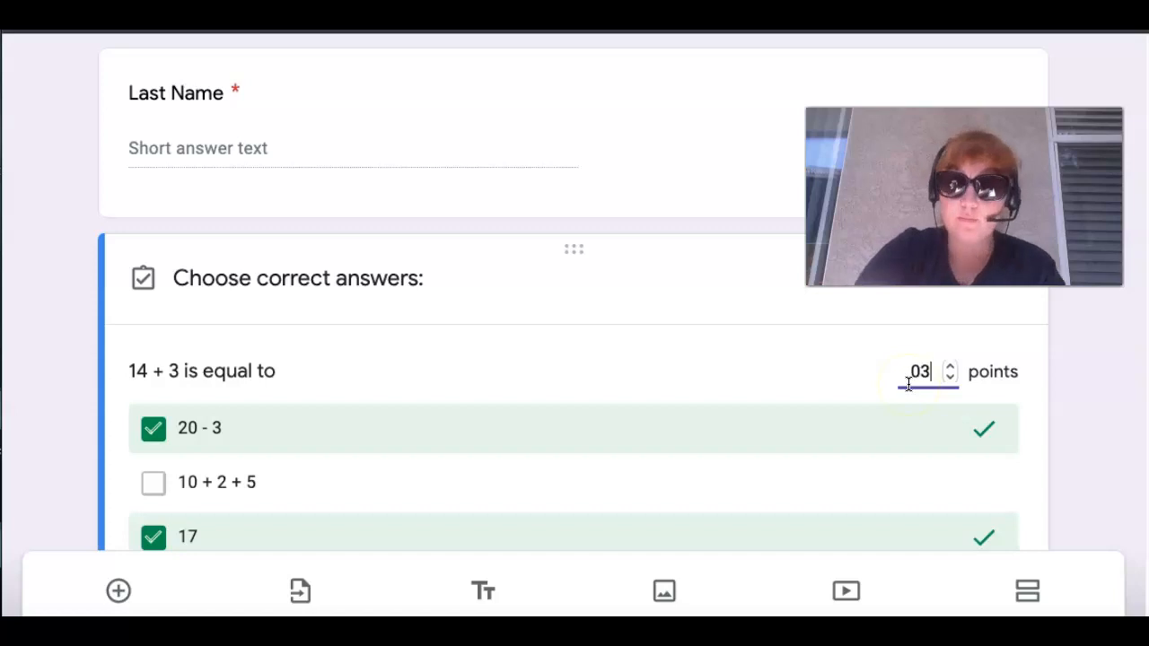
pyautogui.press('BackSpace')
pyautogui.write('3')
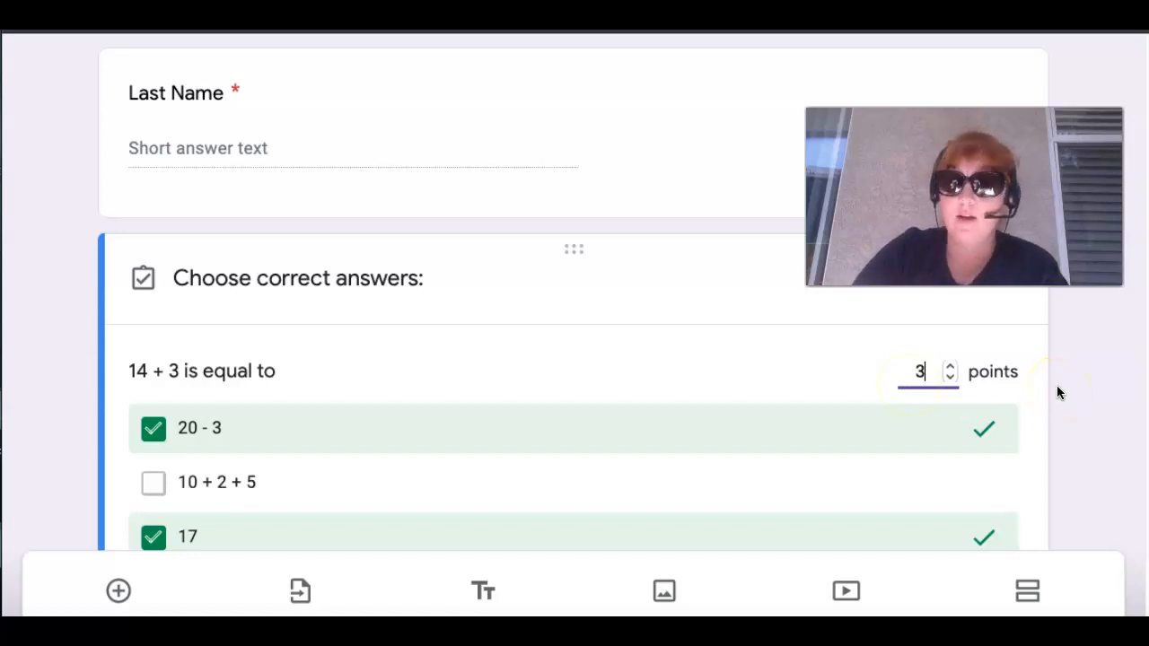
# Make sure "20 - 3" is still marked as a correct answer and finish the answer key.
pyautogui.click(738, 435)
pyautogui.scroll(-4, 731, 433)
pyautogui.scroll(1, 730, 433)
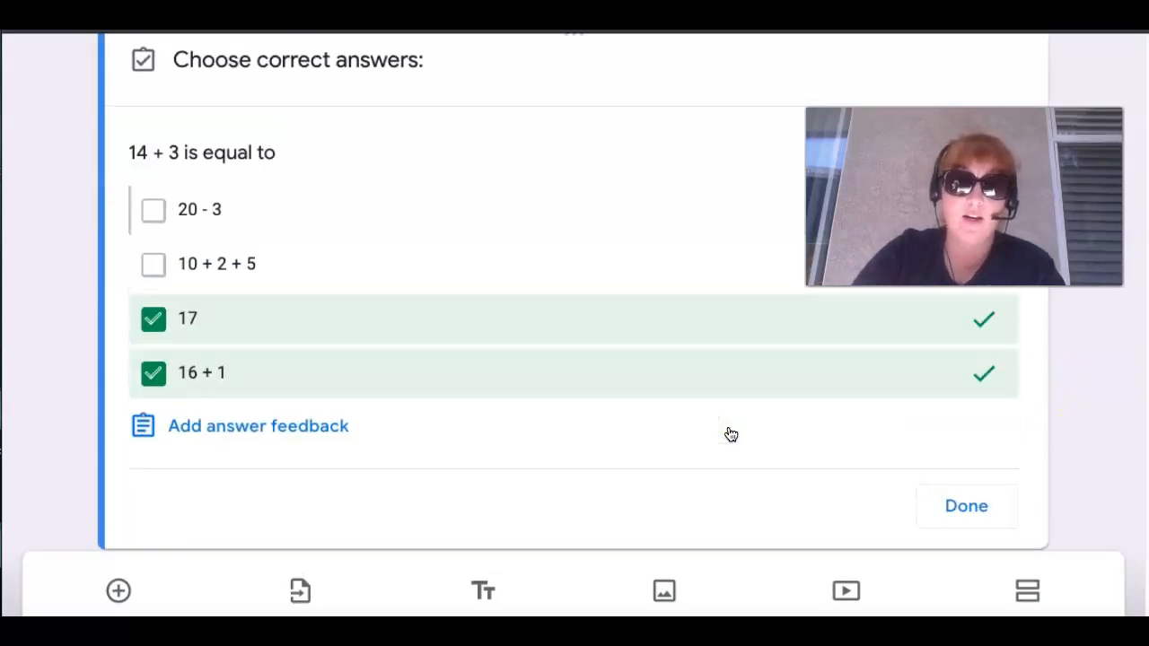
pyautogui.click(154, 210)
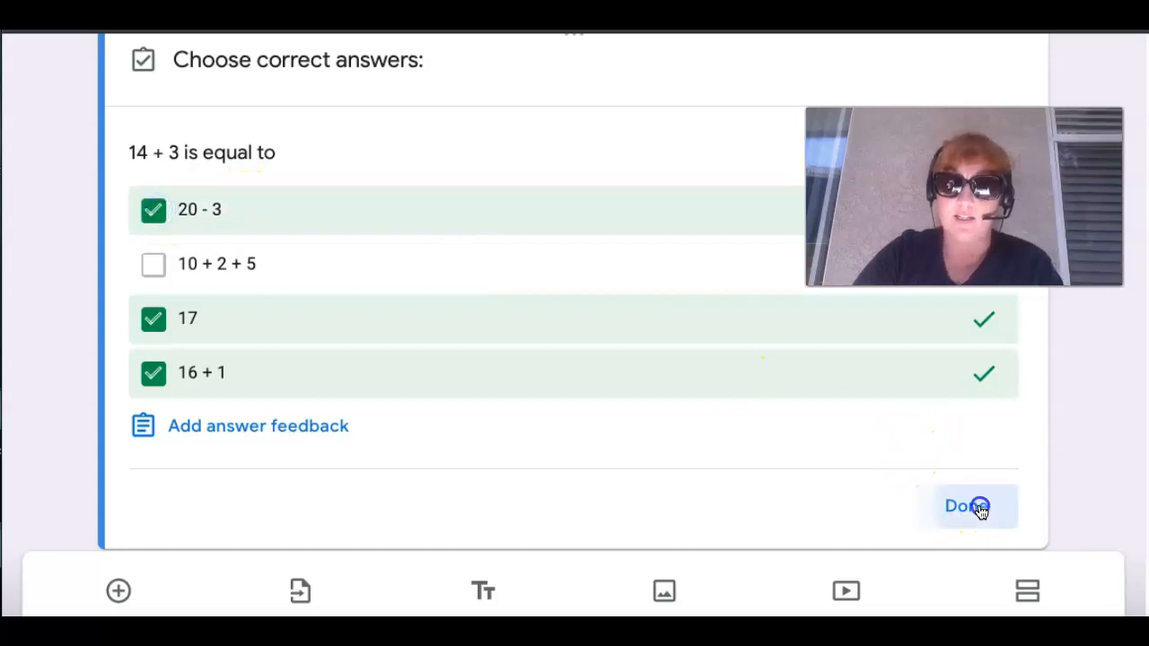
pyautogui.click(968, 505)
# Add the question "Jose had 3 apples and his mom brought him some more and now he has 15 apples. How many apples did his mom bring him?".
pyautogui.scroll(-1, 208, 520)
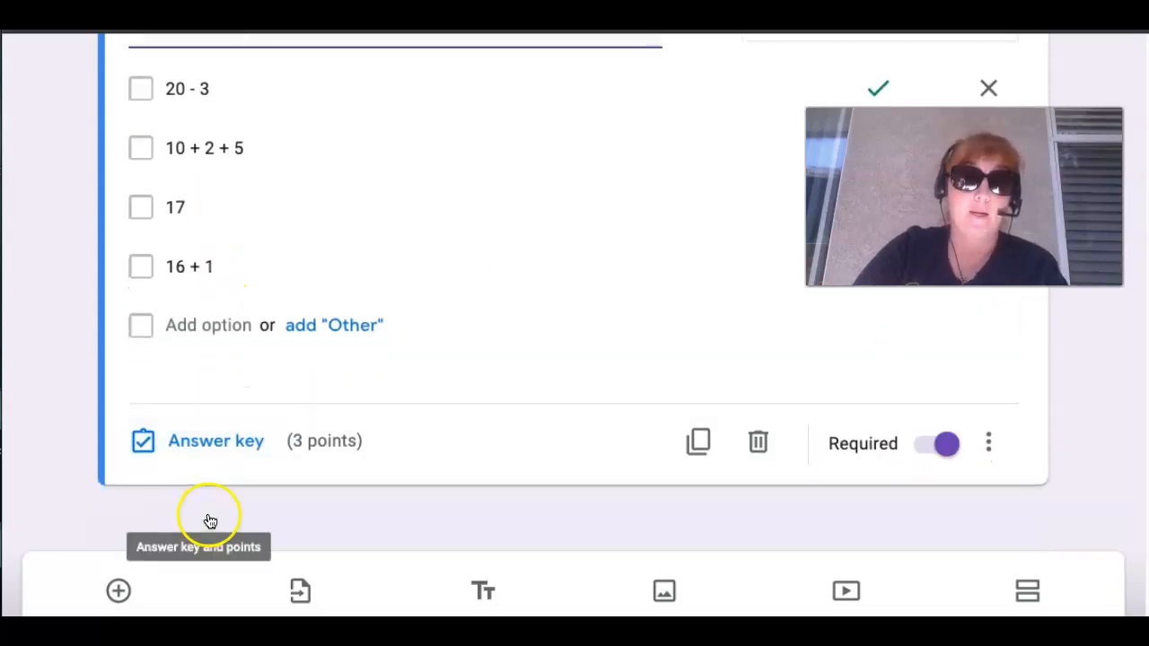
pyautogui.click(117, 591)
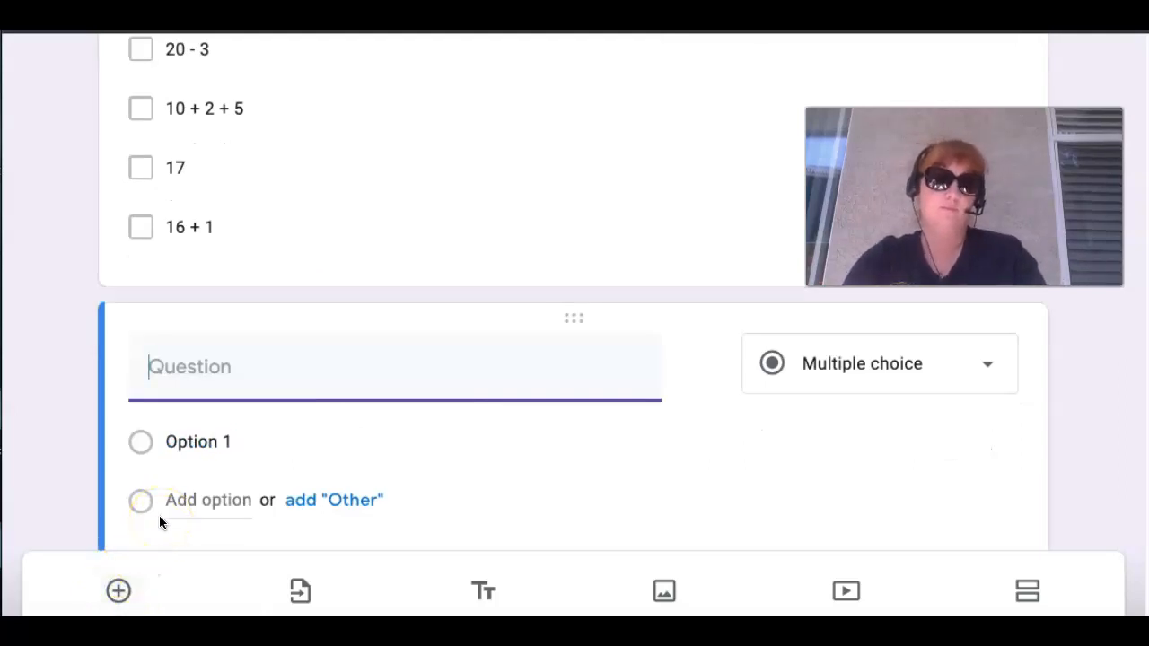
pyautogui.write('Jo')
pyautogui.press('BackSpace')
pyautogui.press('BackSpace')
pyautogui.write('Jose had 3 apples and his mom brought him some more and now he has 5 apples. How many apples did his mom bring him?')
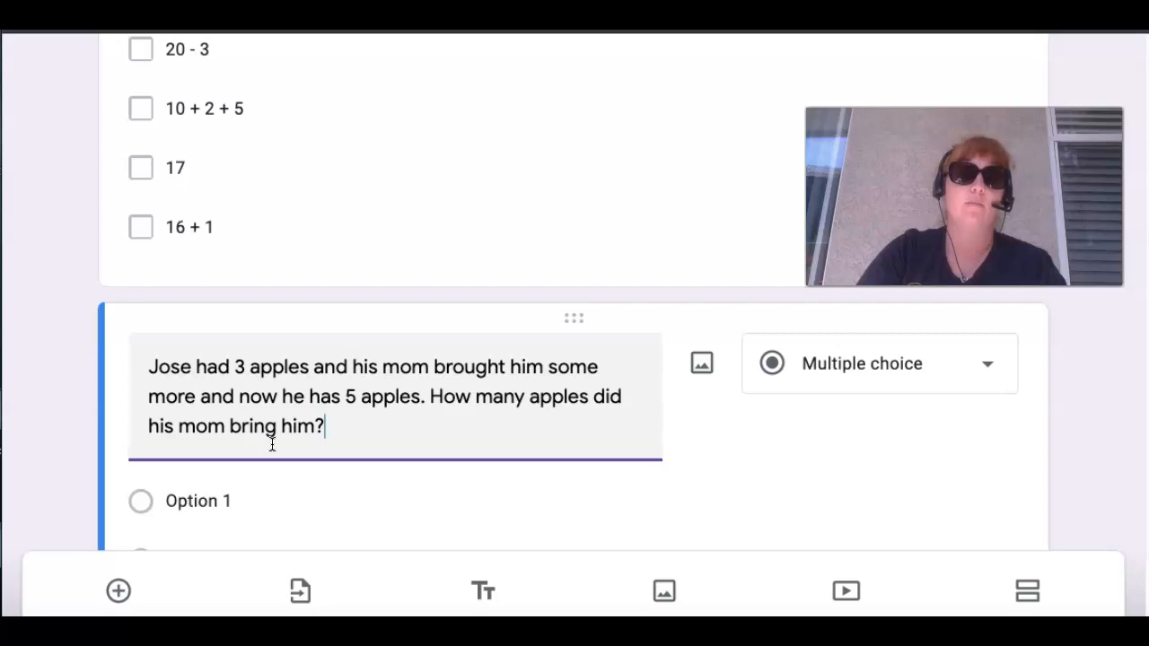
pyautogui.click(348, 396)
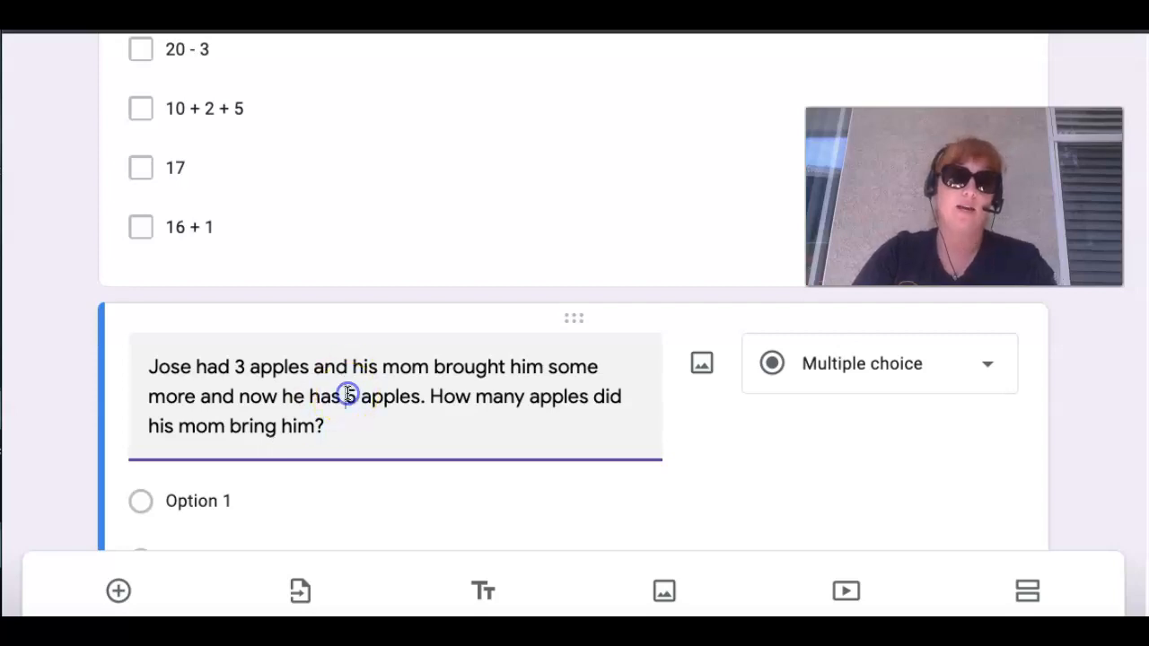
pyautogui.write('1')
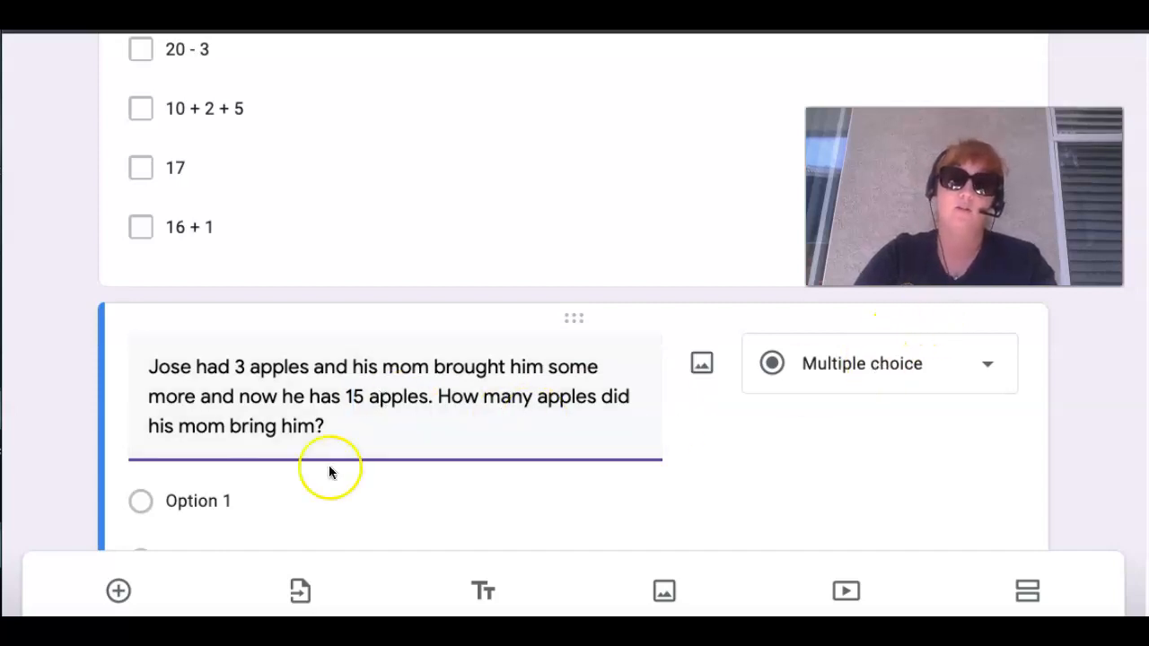
# Enter "18 apples" and "12 apples" as the first two answer options of the apples question.
pyautogui.click(200, 513)
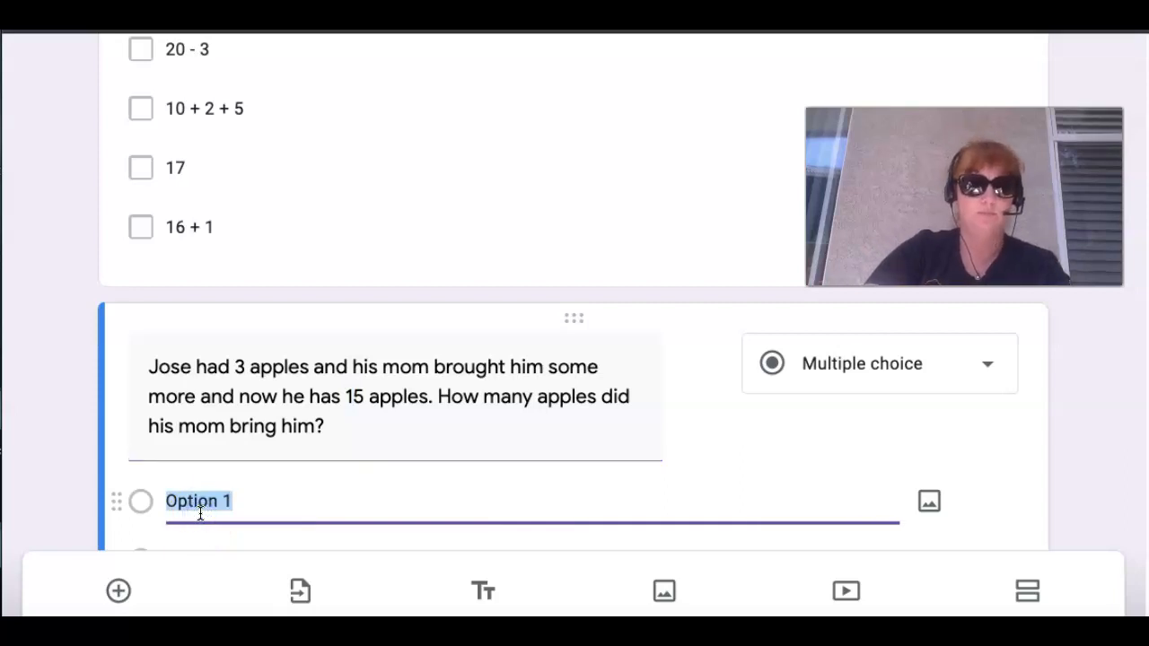
pyautogui.write('18')
pyautogui.scroll(-2, 200, 513)
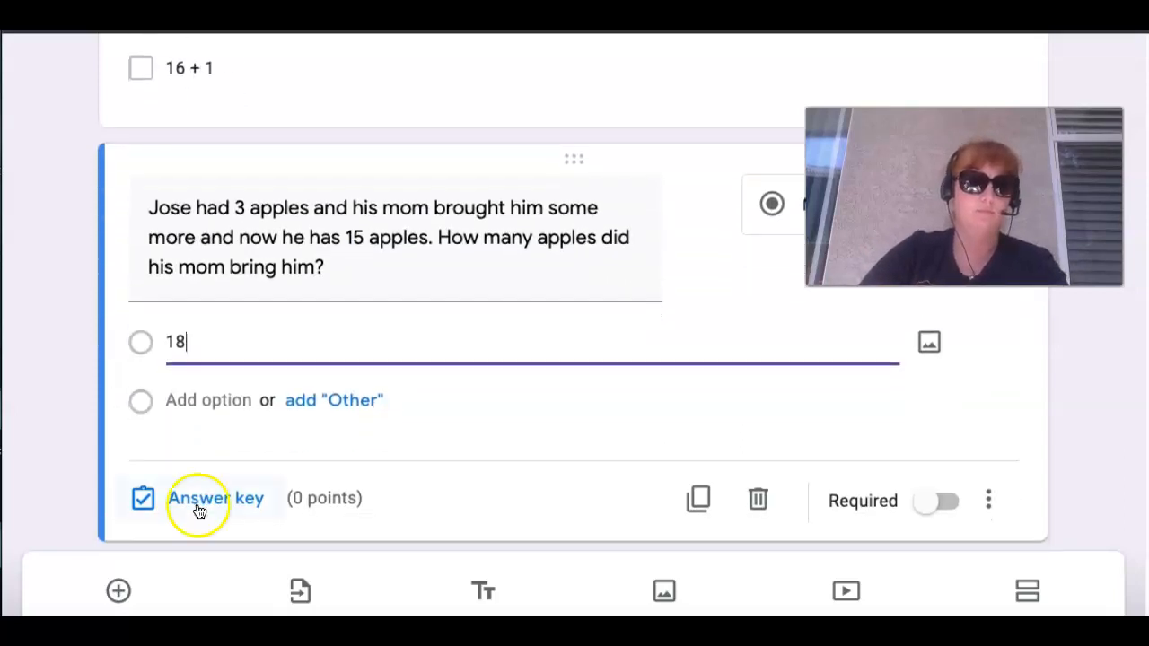
pyautogui.click(193, 404)
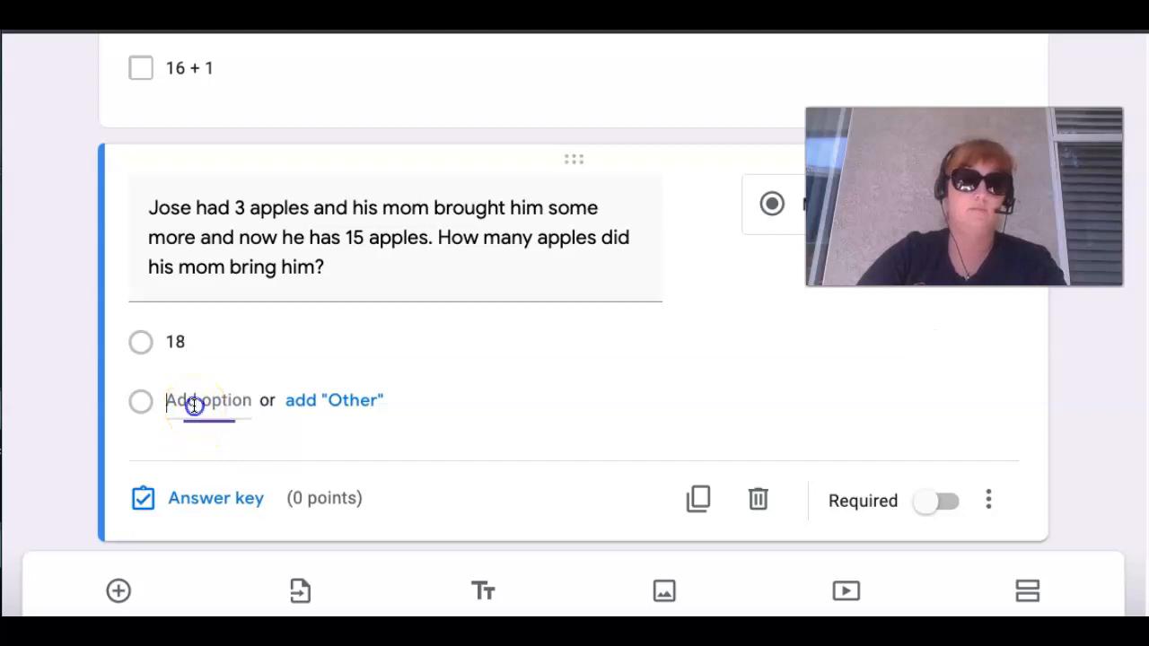
pyautogui.write('12 apples')
pyautogui.click(212, 350)
pyautogui.click(213, 350)
pyautogui.write('ap')
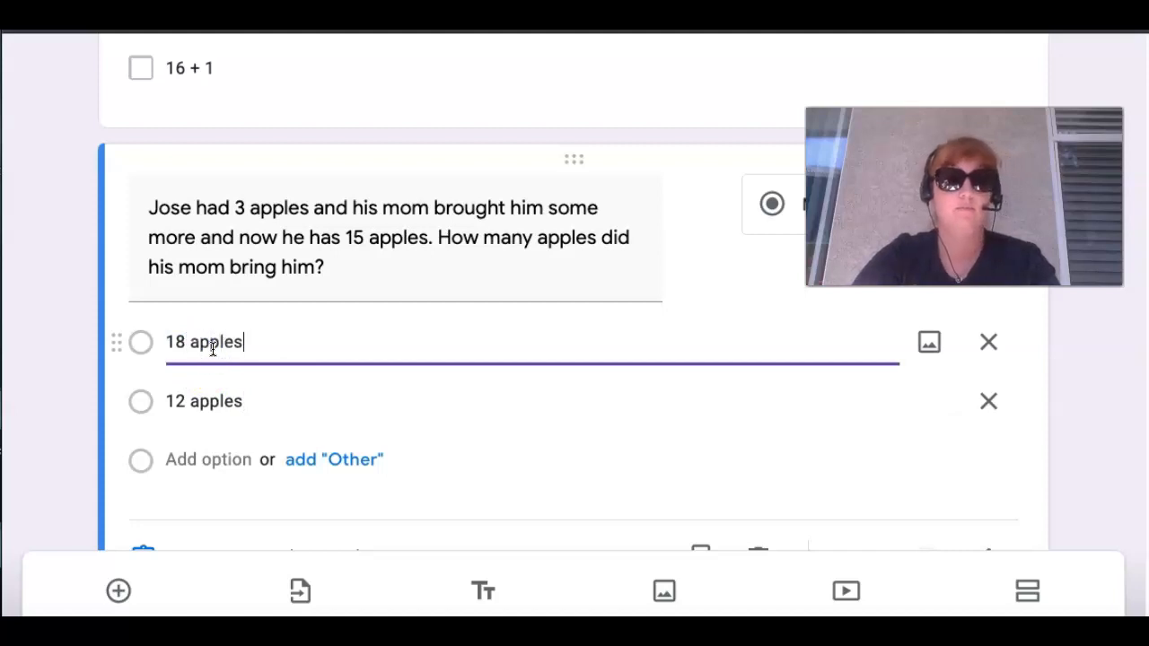
# Add "2 apples" and "13 apples" as the third and fourth answer options of the apples question.
pyautogui.scroll(-1, 208, 350)
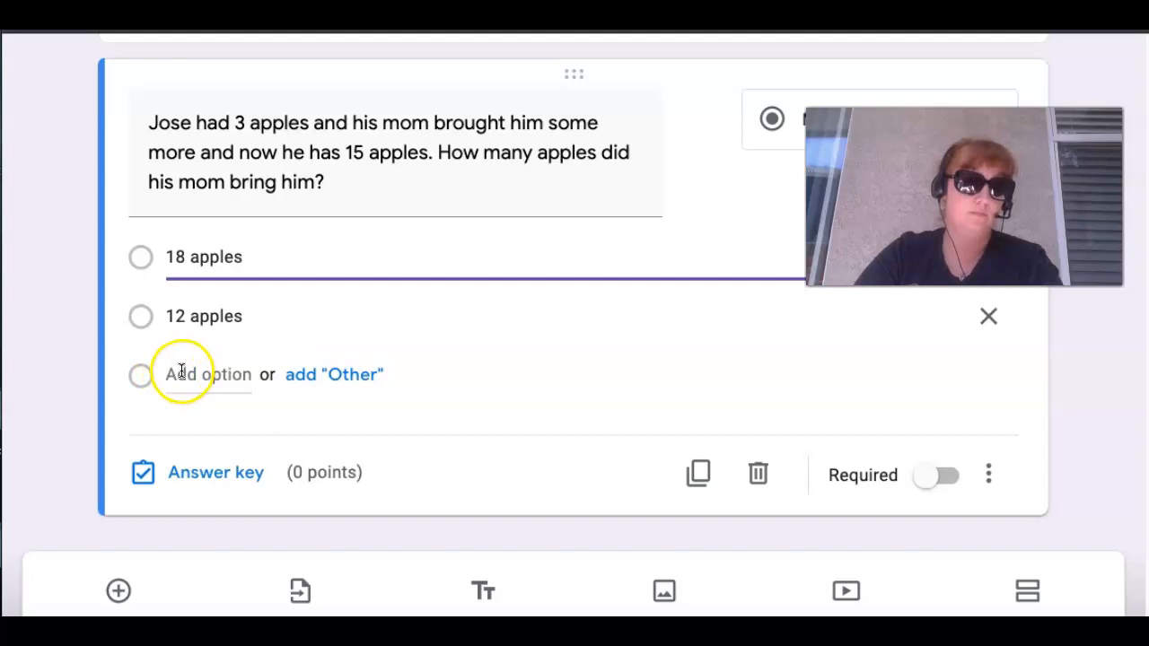
pyautogui.click(181, 372)
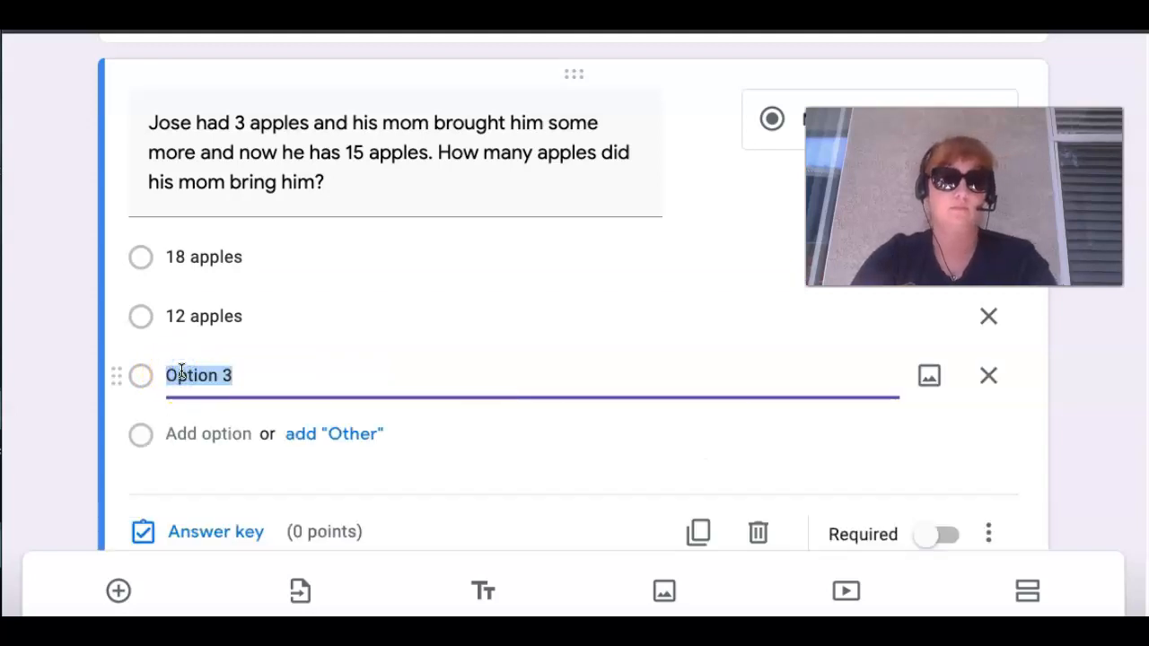
pyautogui.write('2 apples')
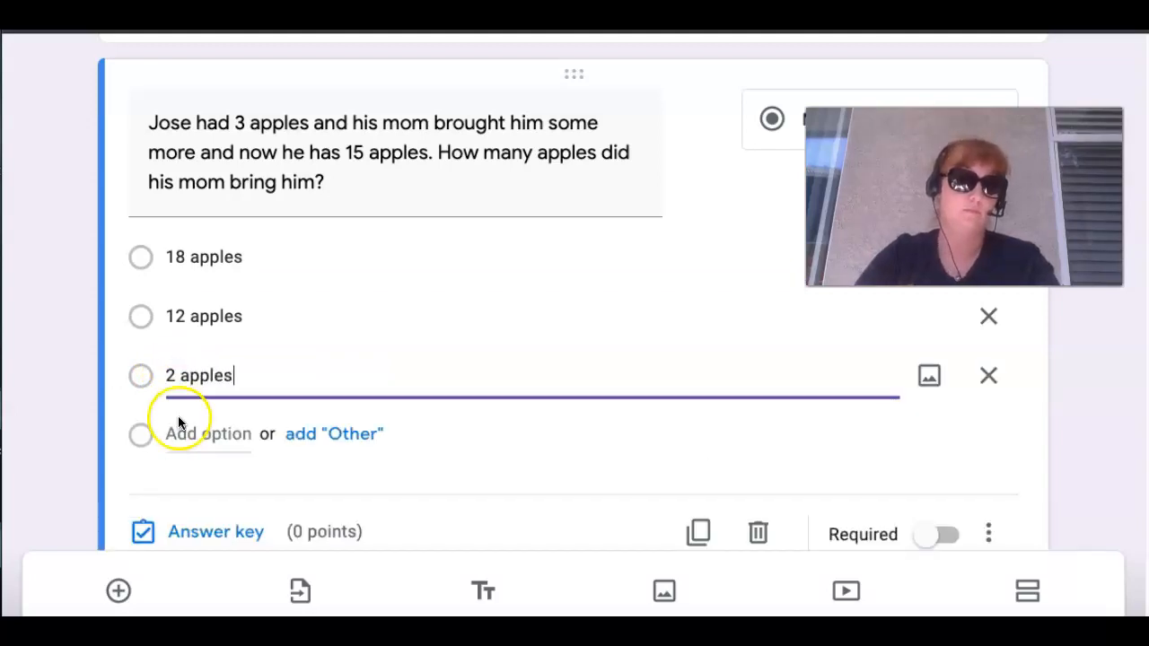
pyautogui.click(191, 433)
pyautogui.write('1')
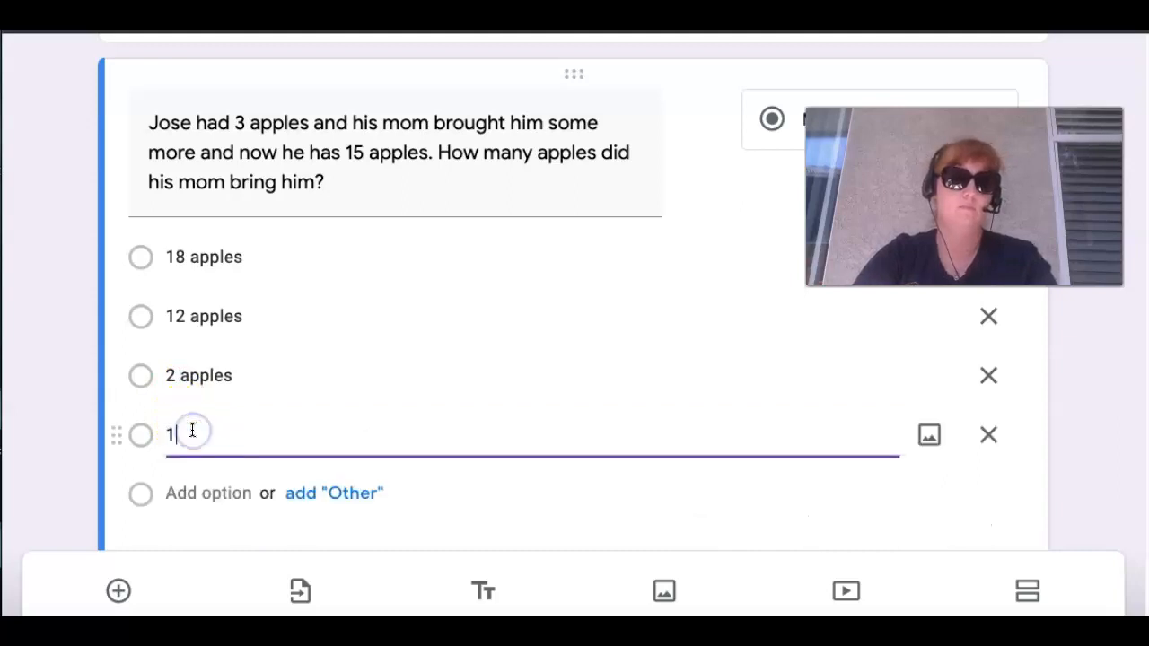
pyautogui.write('3 apples')
# Make the apples question required and mark "12 apples" as its correct answer in the answer key.
pyautogui.scroll(-2, 381, 511)
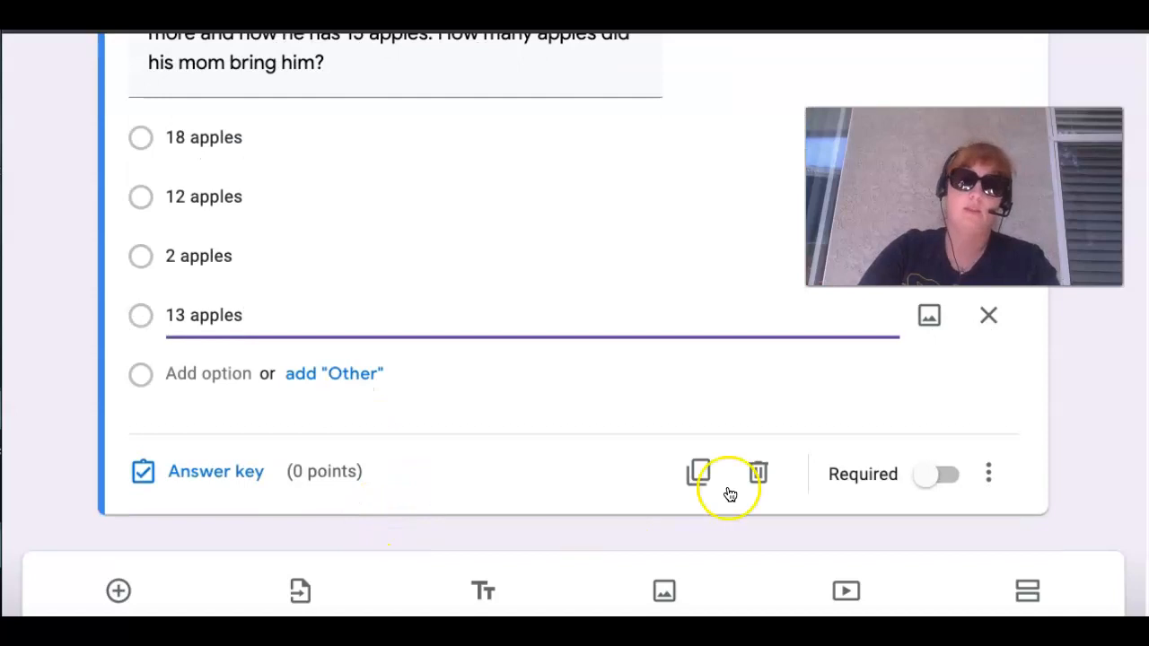
pyautogui.click(929, 474)
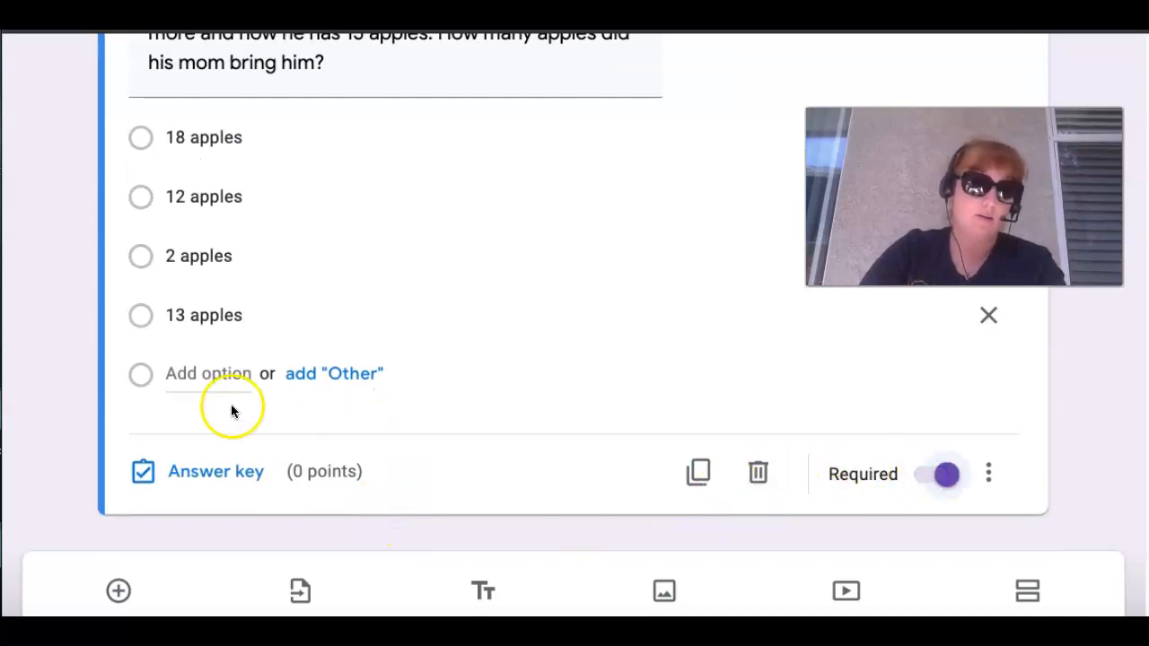
pyautogui.click(213, 472)
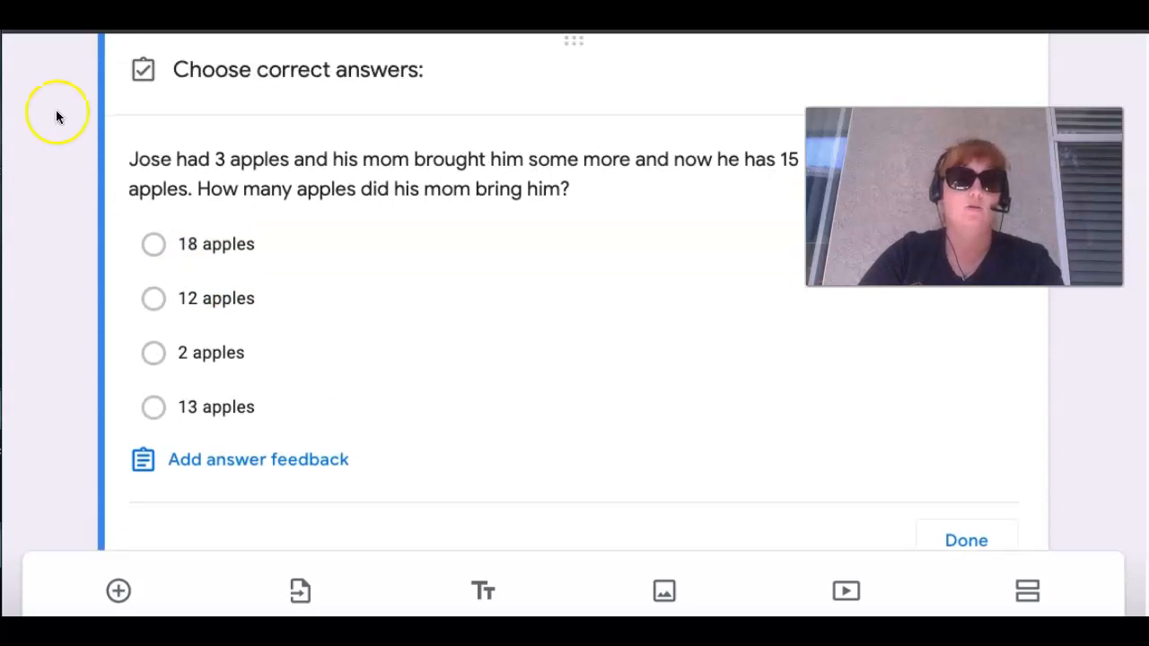
pyautogui.click(153, 299)
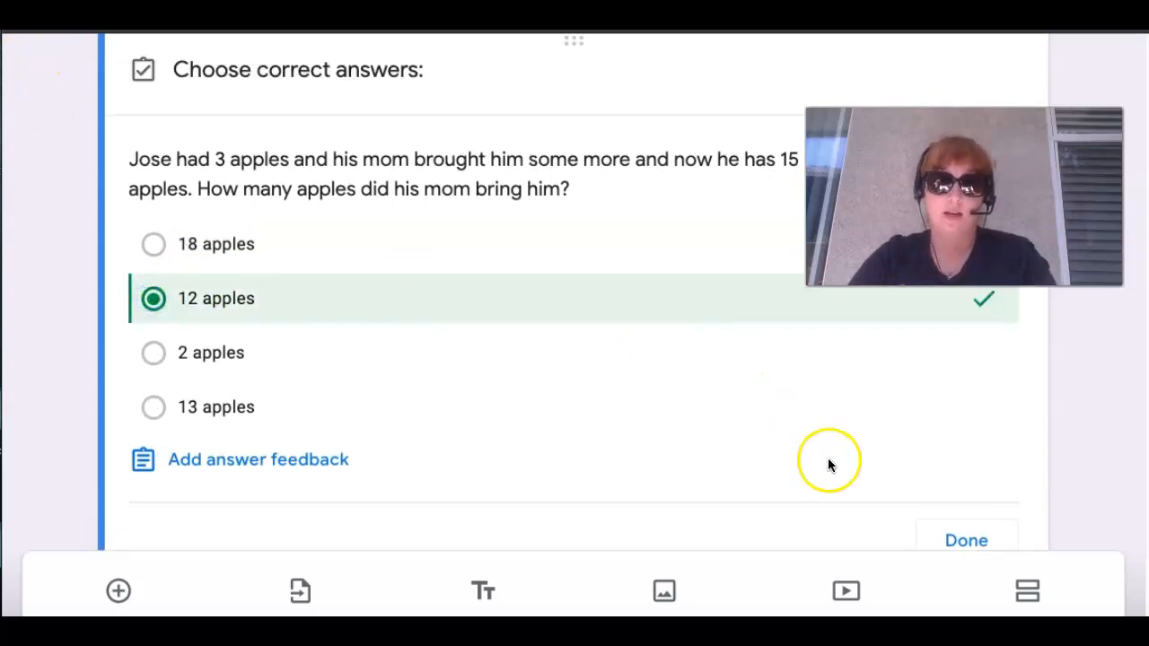
# Set the apples question's value to 1 point and finish its answer key.
pyautogui.scroll(2, 810, 351)
pyautogui.click(943, 361)
pyautogui.click(946, 356)
pyautogui.click(947, 356)
pyautogui.click(946, 356)
pyautogui.click(947, 357)
pyautogui.click(949, 366)
pyautogui.click(952, 367)
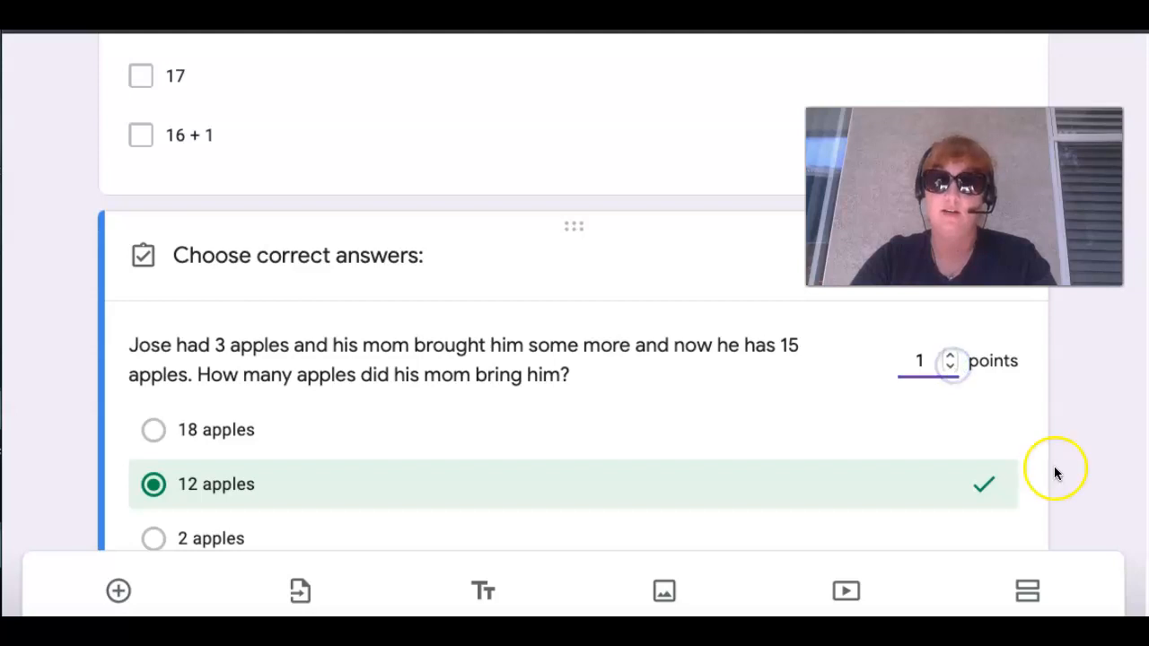
pyautogui.scroll(-3, 1054, 472)
pyautogui.click(953, 440)
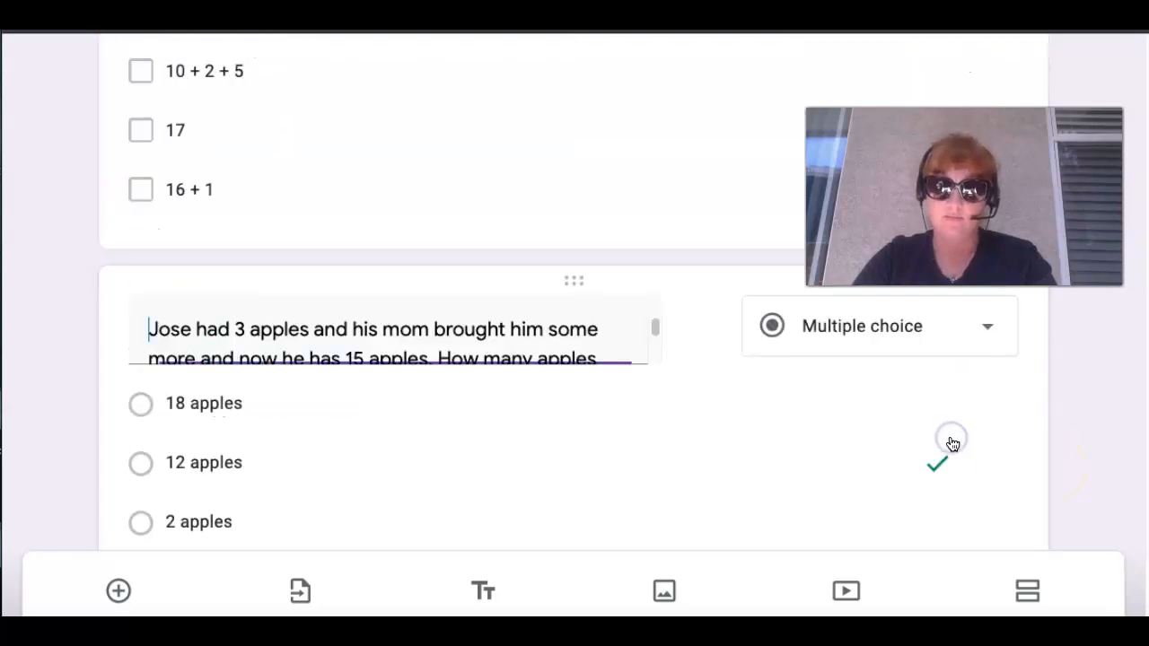
pyautogui.scroll(-1, 636, 411)
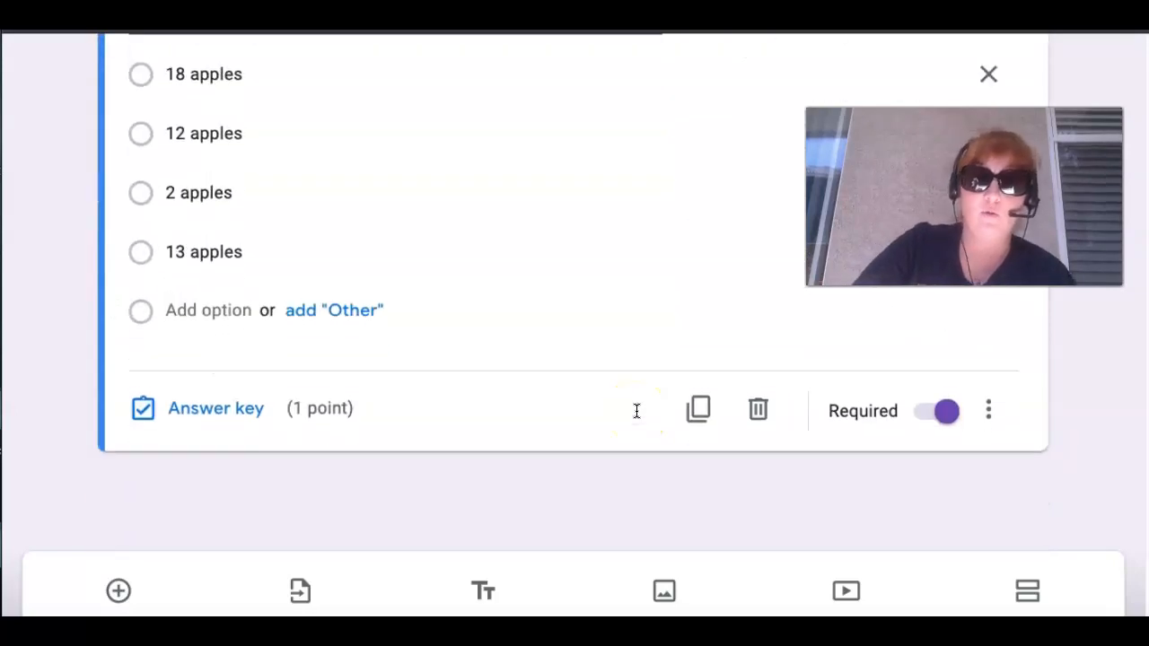
# Add the short-answer question "What does sum mean?" after the apples question.
pyautogui.click(118, 590)
pyautogui.write('Wht')
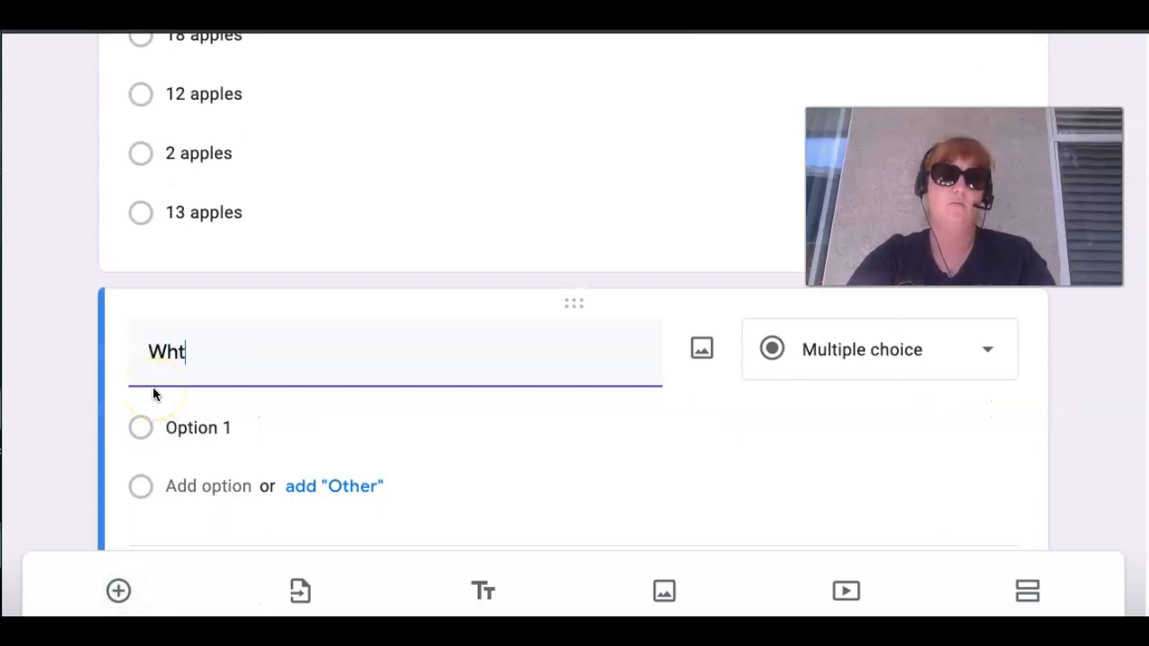
pyautogui.press('BackSpace')
pyautogui.write('at d')
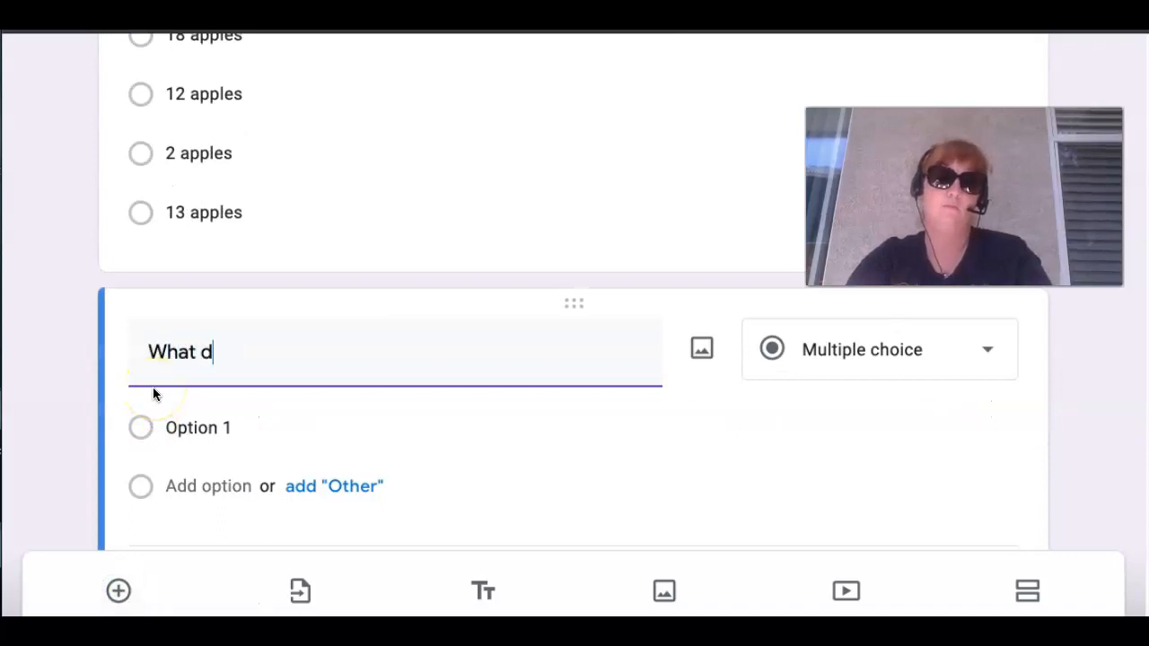
pyautogui.write('oes sum mean?')
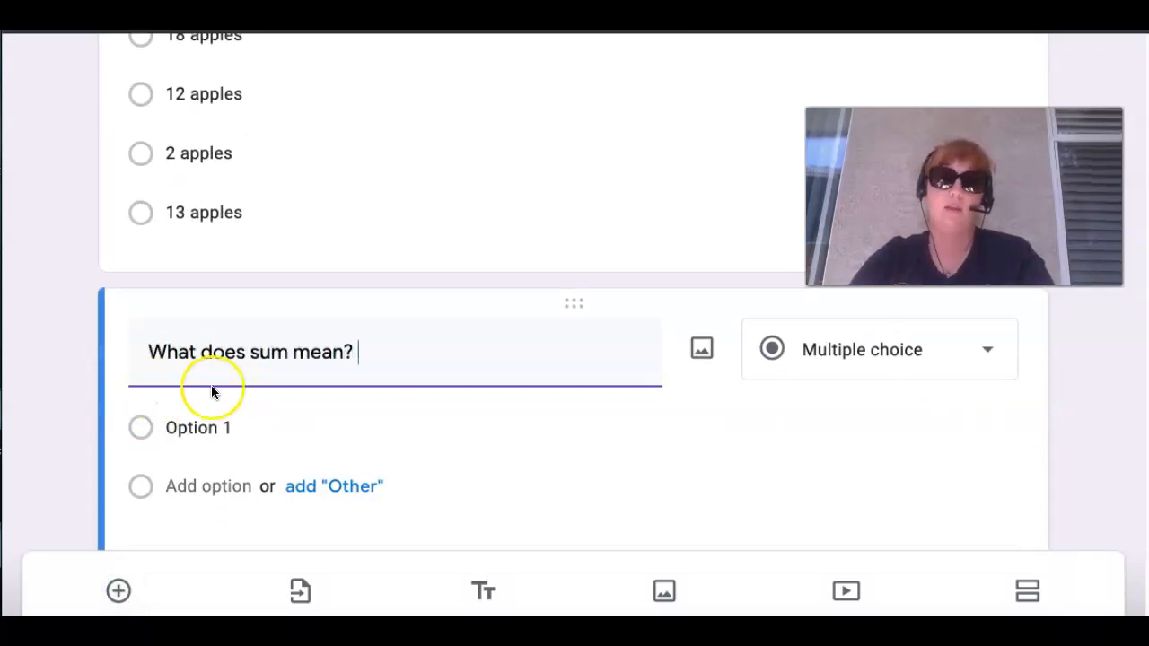
pyautogui.click(856, 350)
pyautogui.click(794, 112)
pyautogui.scroll(-2, 541, 448)
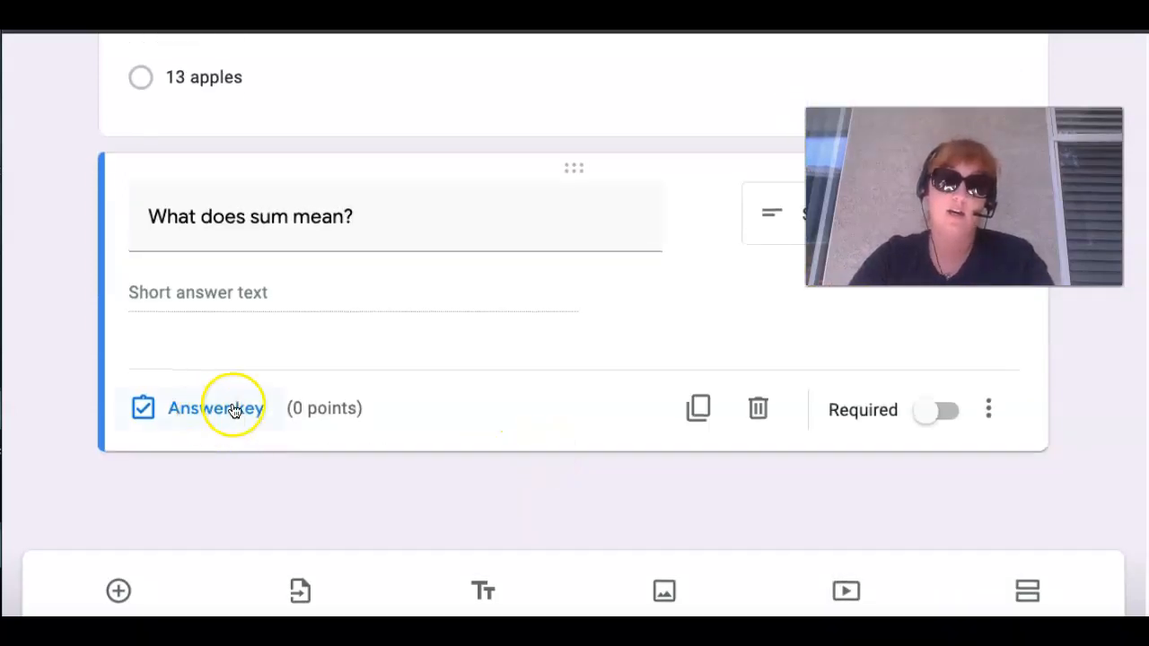
# Add the answer feedback "when you are adding two or more numbers together" to the sum question and finish its answer key.
pyautogui.scroll(2, 572, 386)
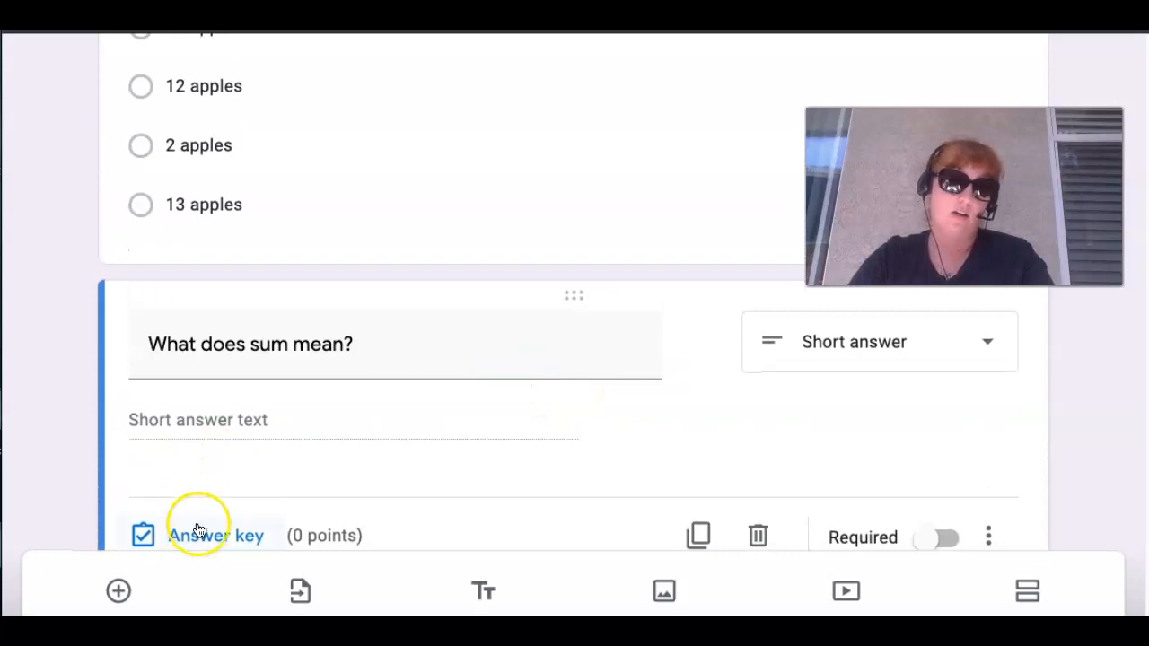
pyautogui.click(199, 533)
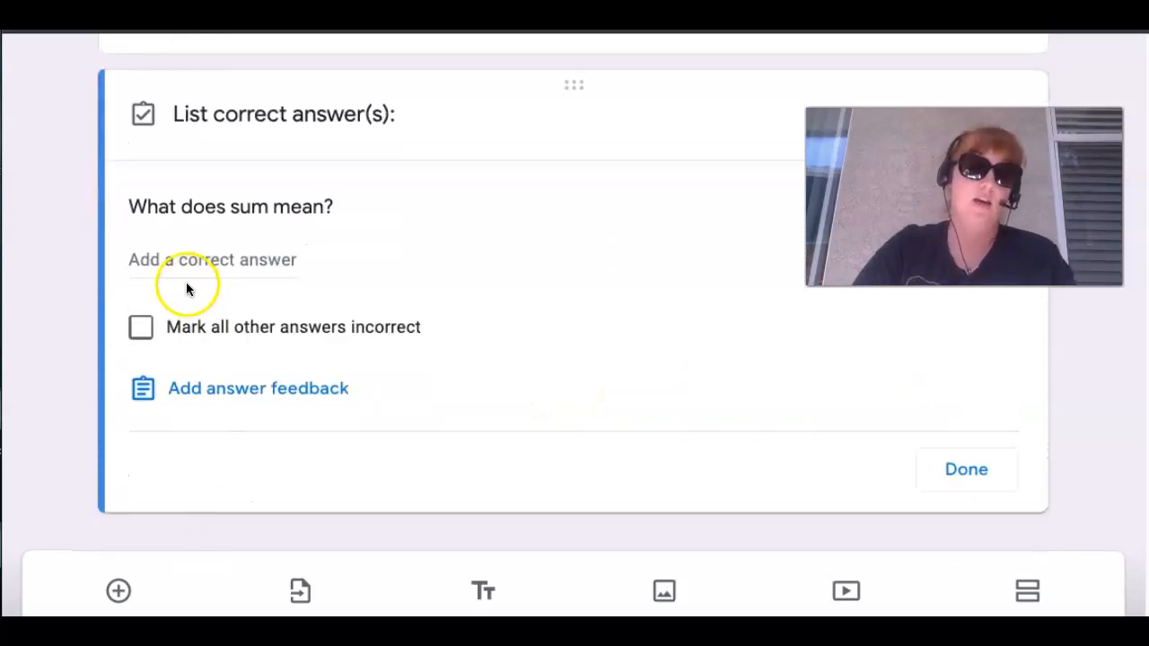
pyautogui.click(235, 389)
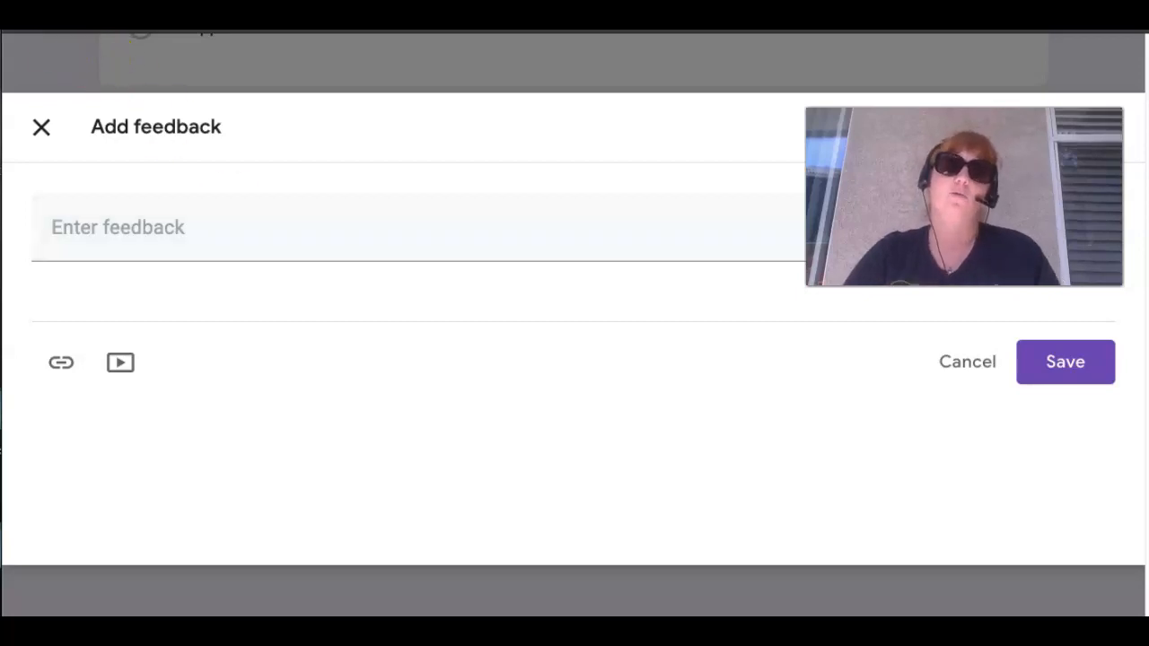
pyautogui.click(77, 232)
pyautogui.write('when you are adding two')
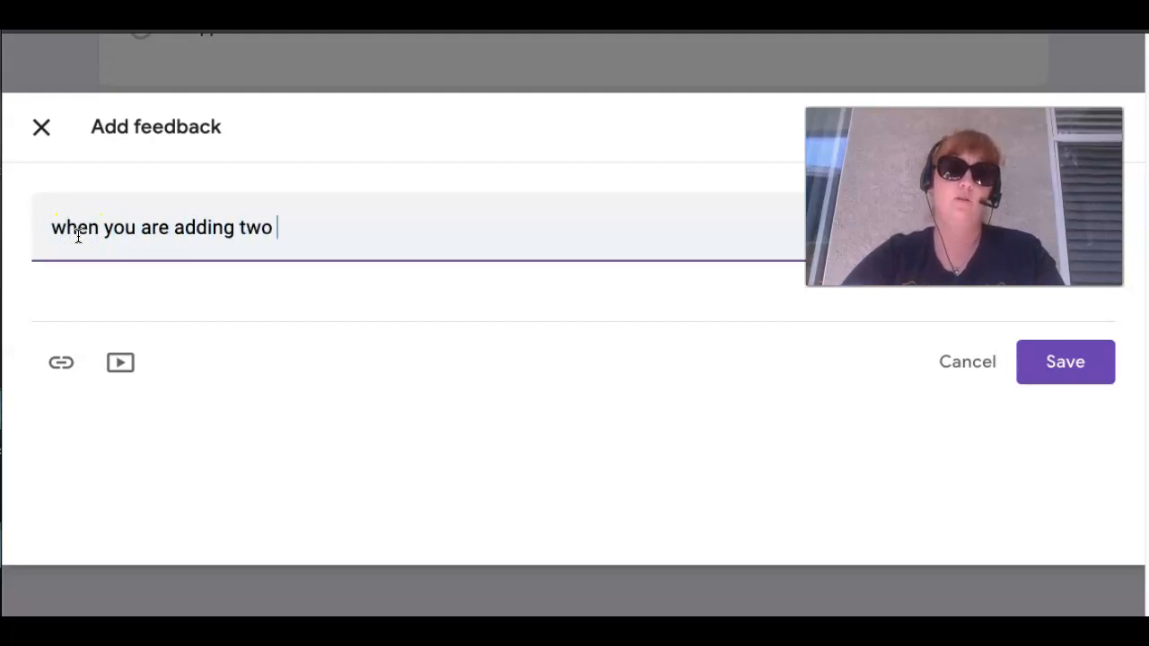
pyautogui.write(' or more numbers together')
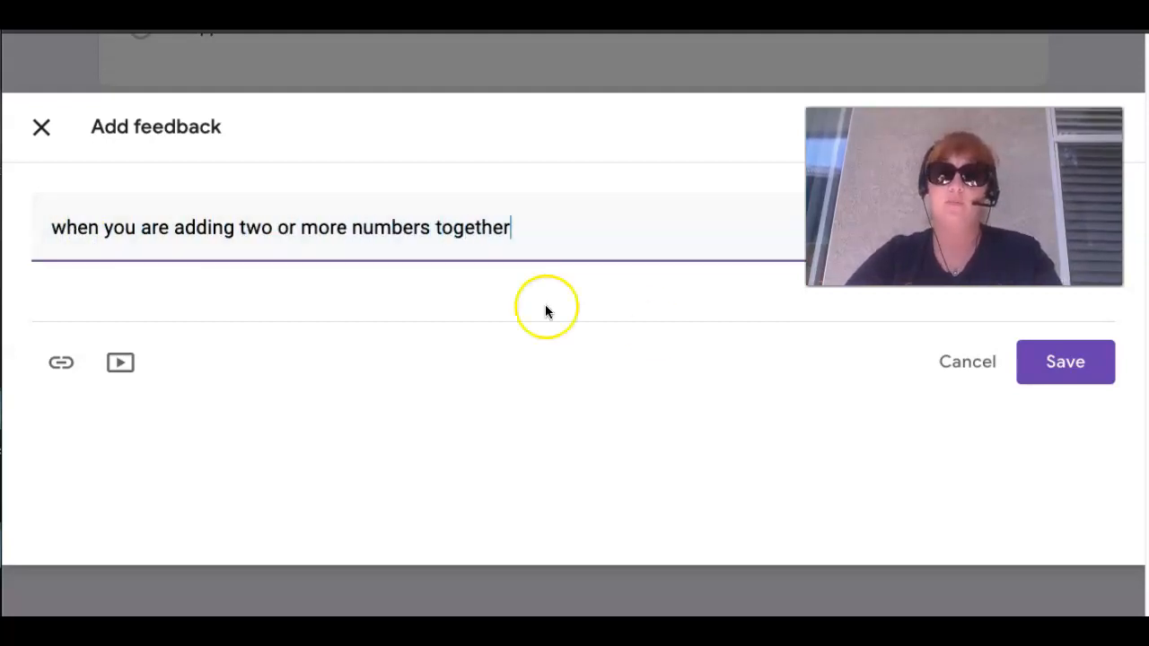
pyautogui.click(1087, 368)
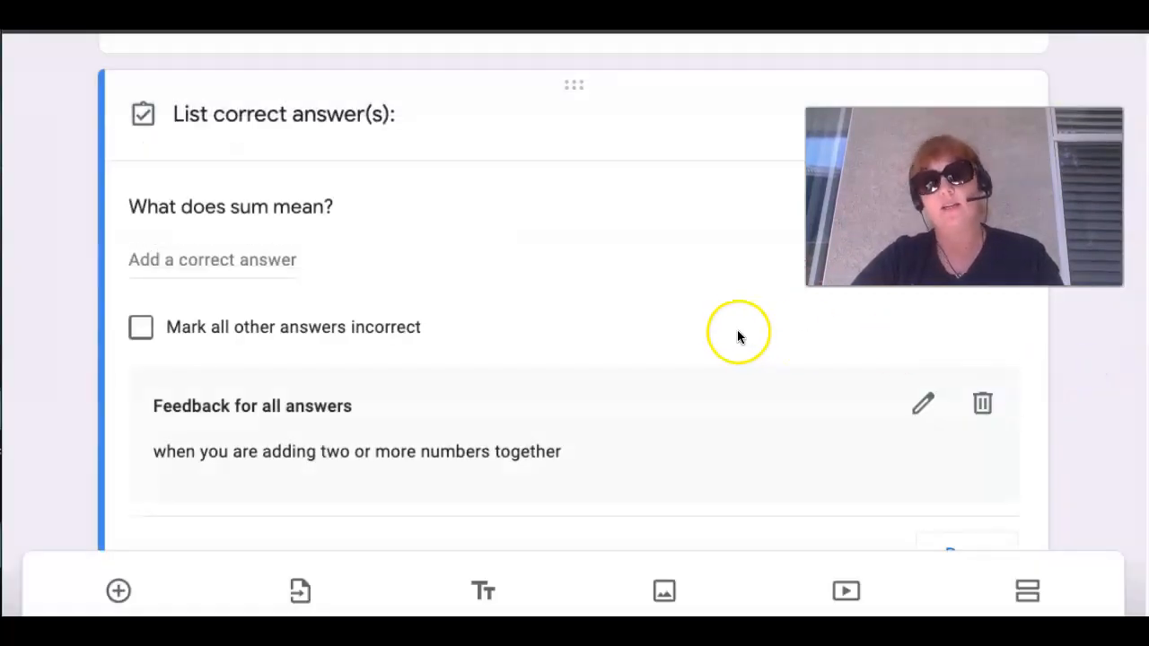
pyautogui.scroll(2, 581, 365)
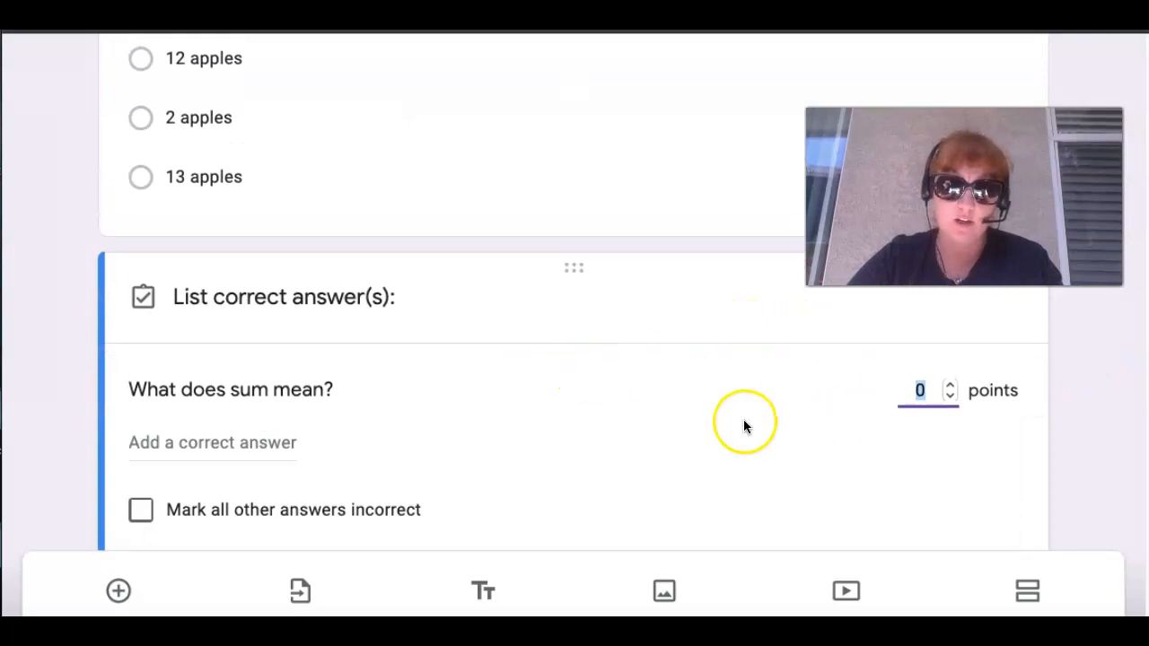
pyautogui.scroll(-1, 744, 422)
pyautogui.scroll(-3, 743, 419)
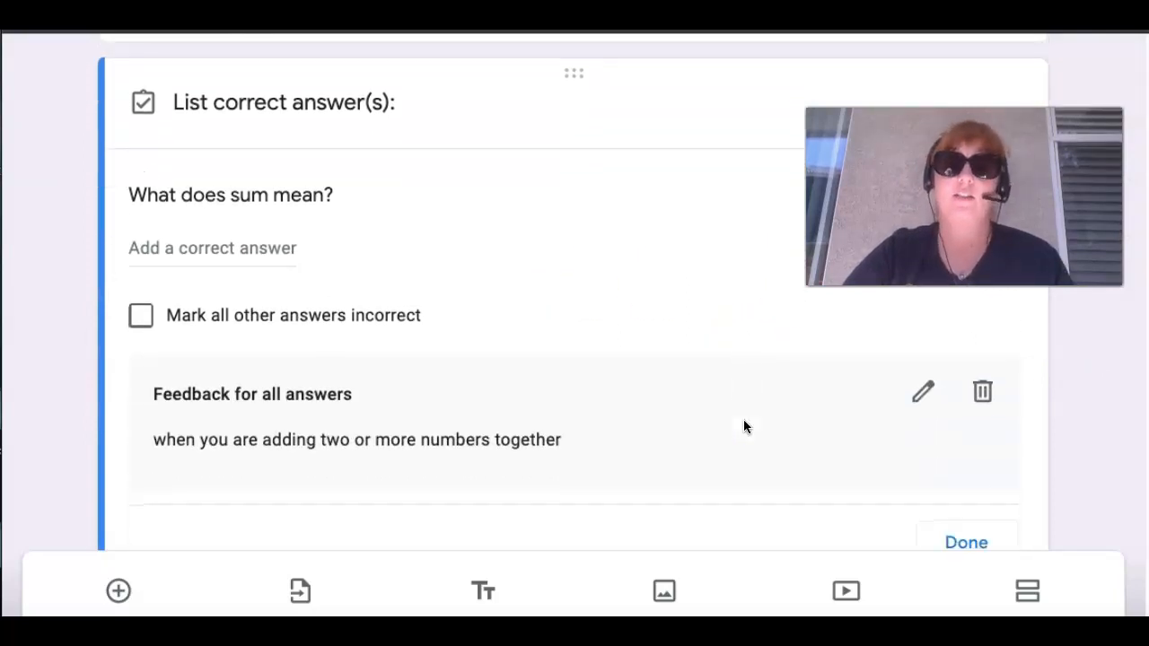
pyautogui.click(964, 451)
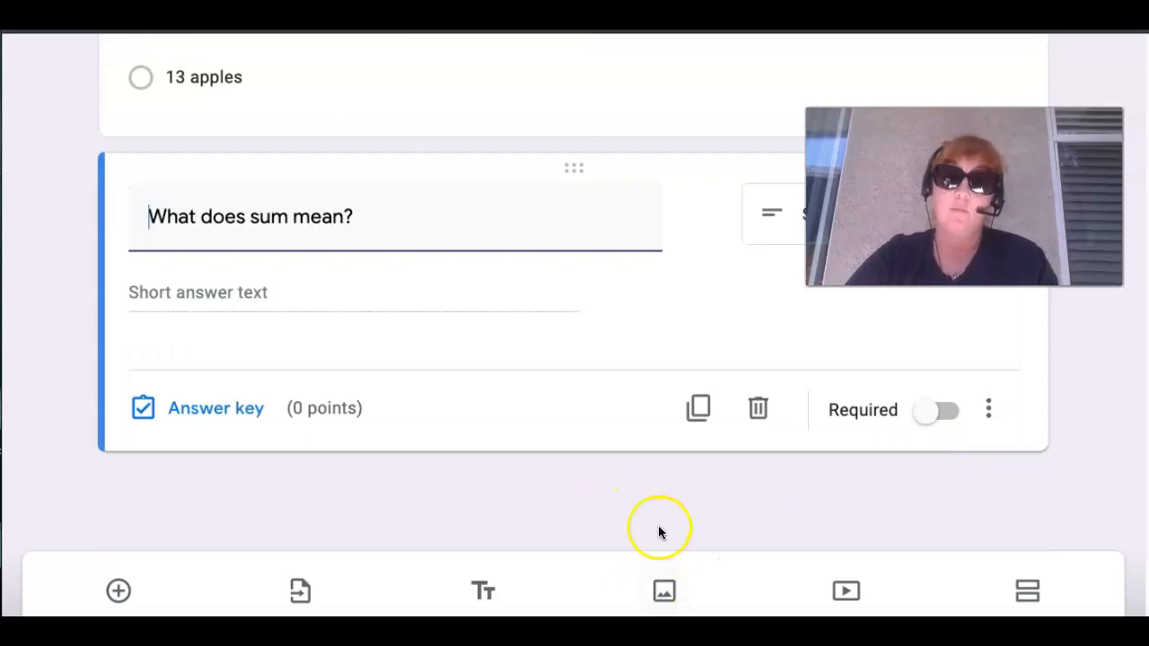
# Search Google images for "20 apples" and insert the picture of oranges, apples and kiwis below the sum question.
pyautogui.click(668, 592)
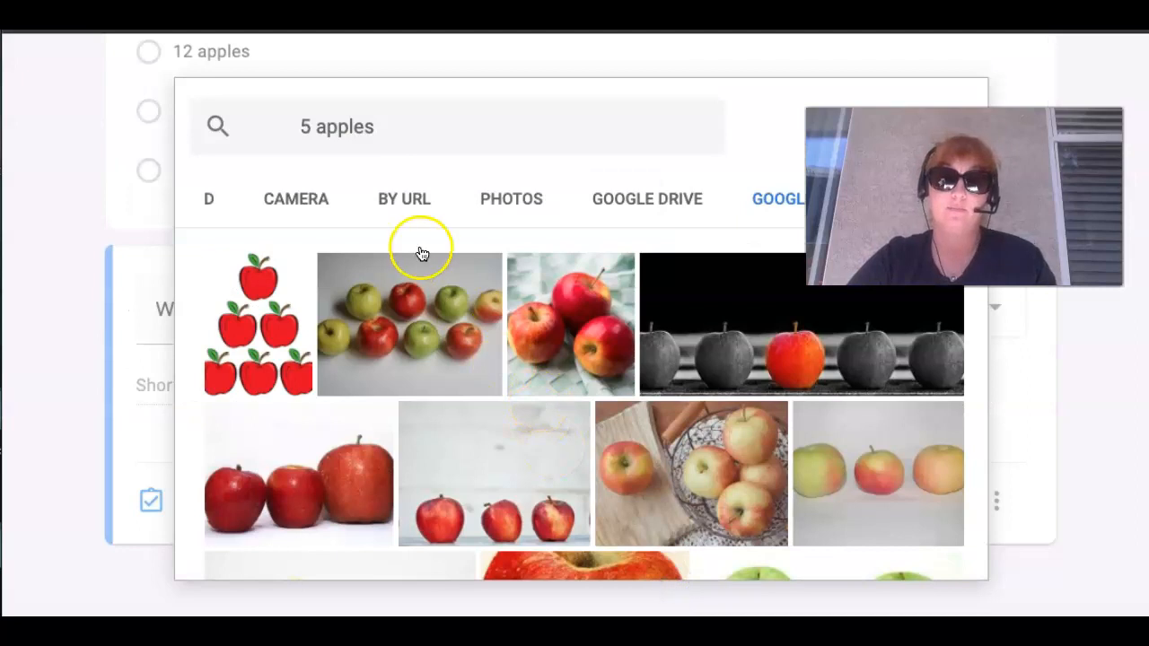
pyautogui.click(308, 123)
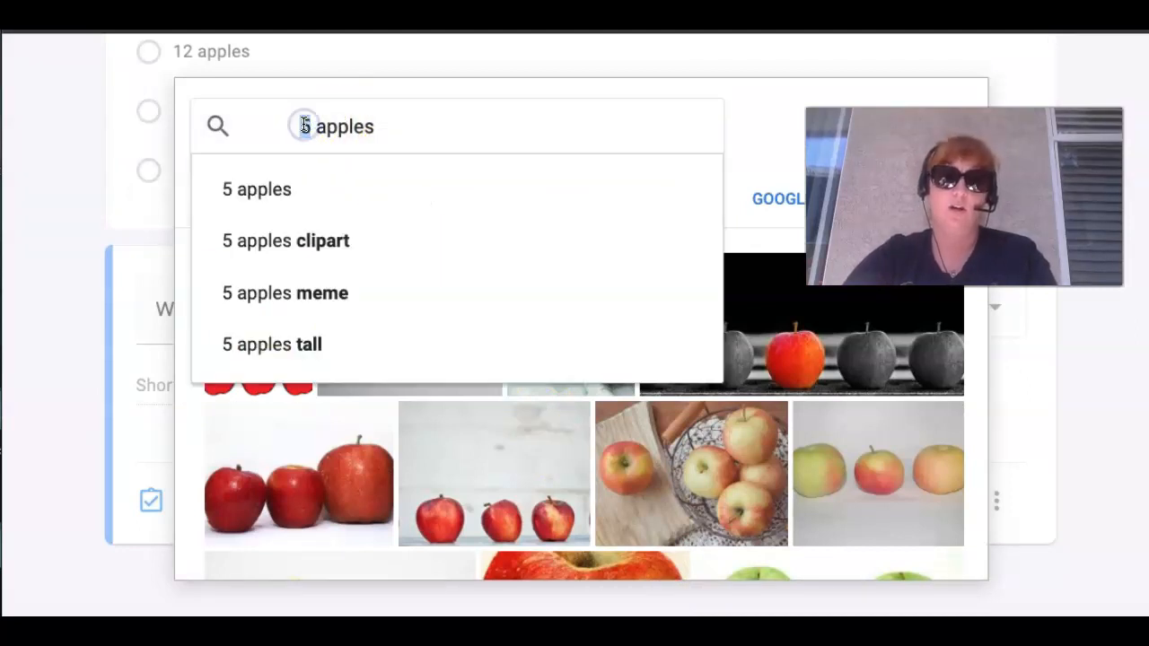
pyautogui.press('Delete')
pyautogui.write('20')
pyautogui.press('Return')
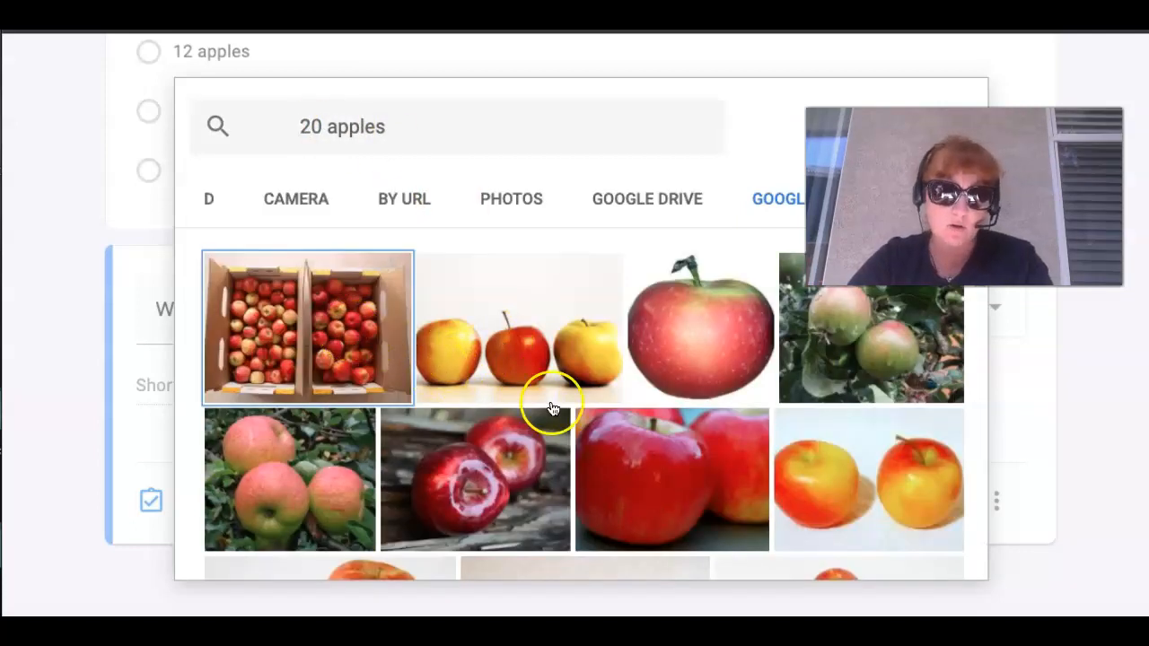
pyautogui.scroll(-1, 552, 409)
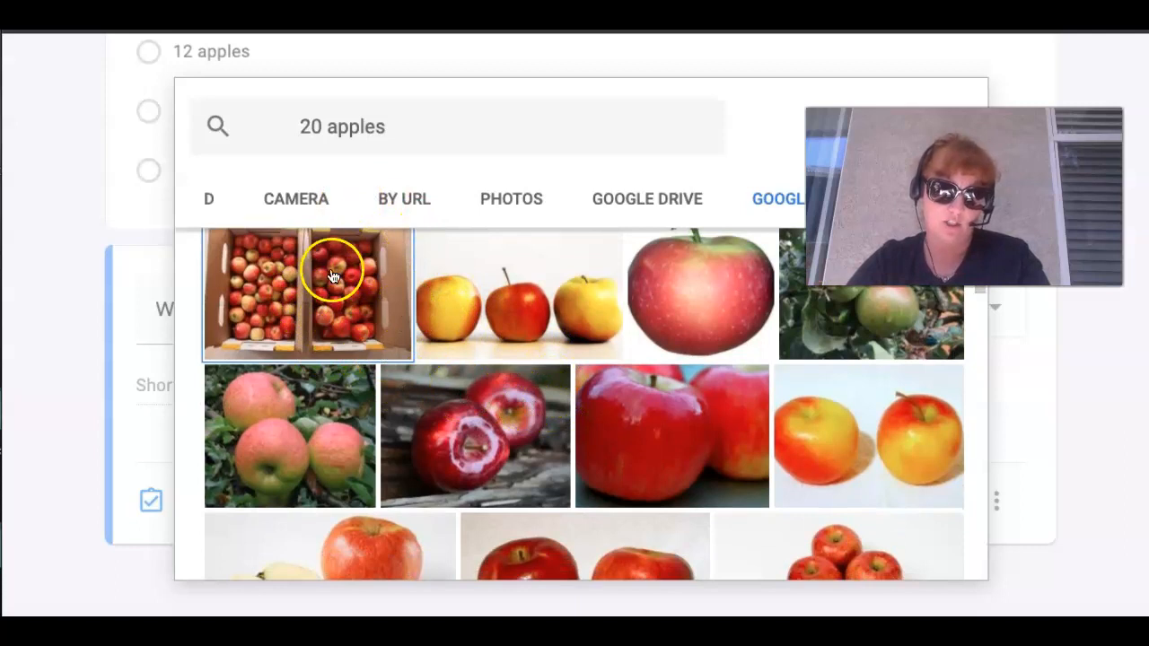
pyautogui.scroll(-5, 475, 386)
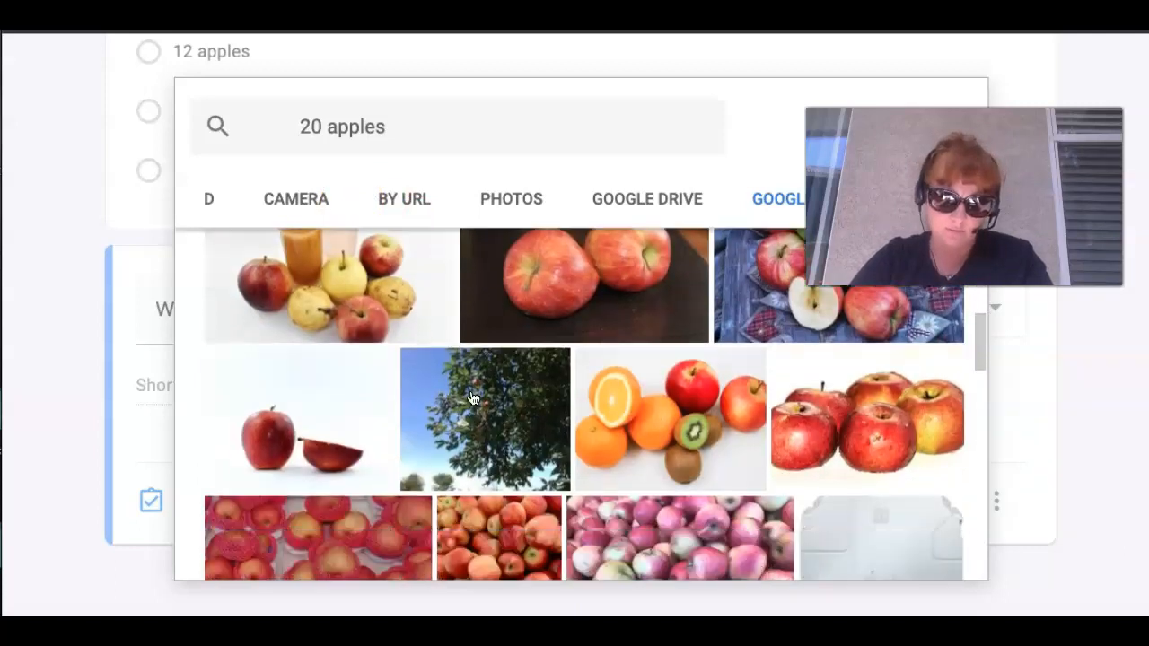
pyautogui.scroll(-3, 473, 398)
pyautogui.click(660, 305)
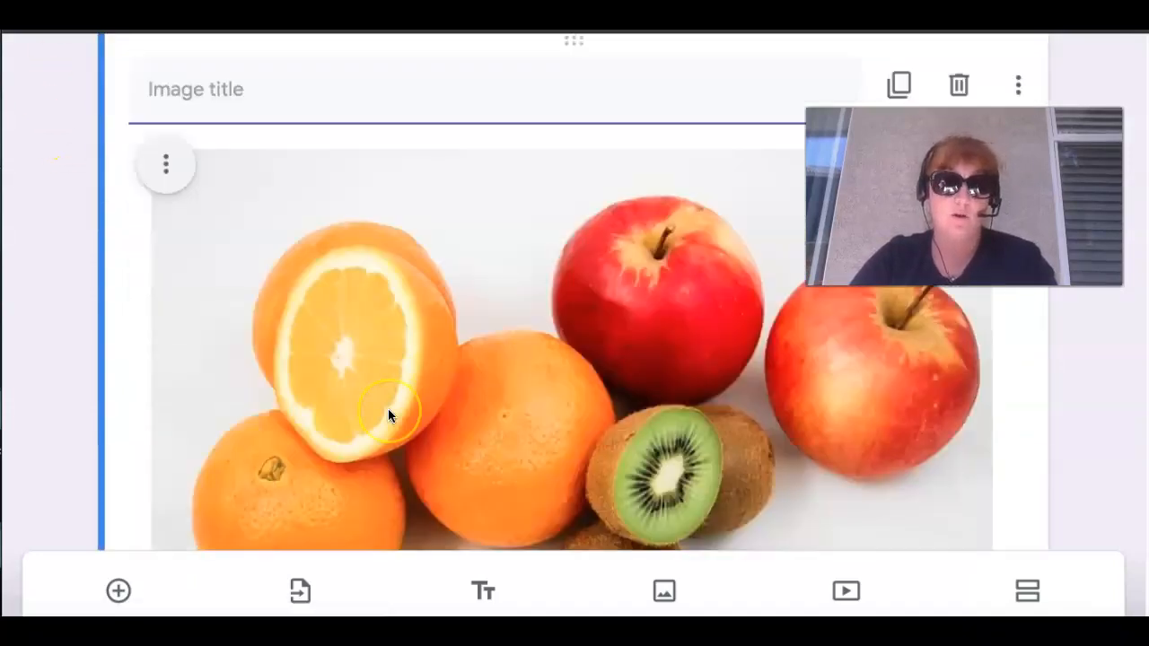
# Title the fruit image "Use the picture below to help you with the next question".
pyautogui.scroll(-2, 388, 415)
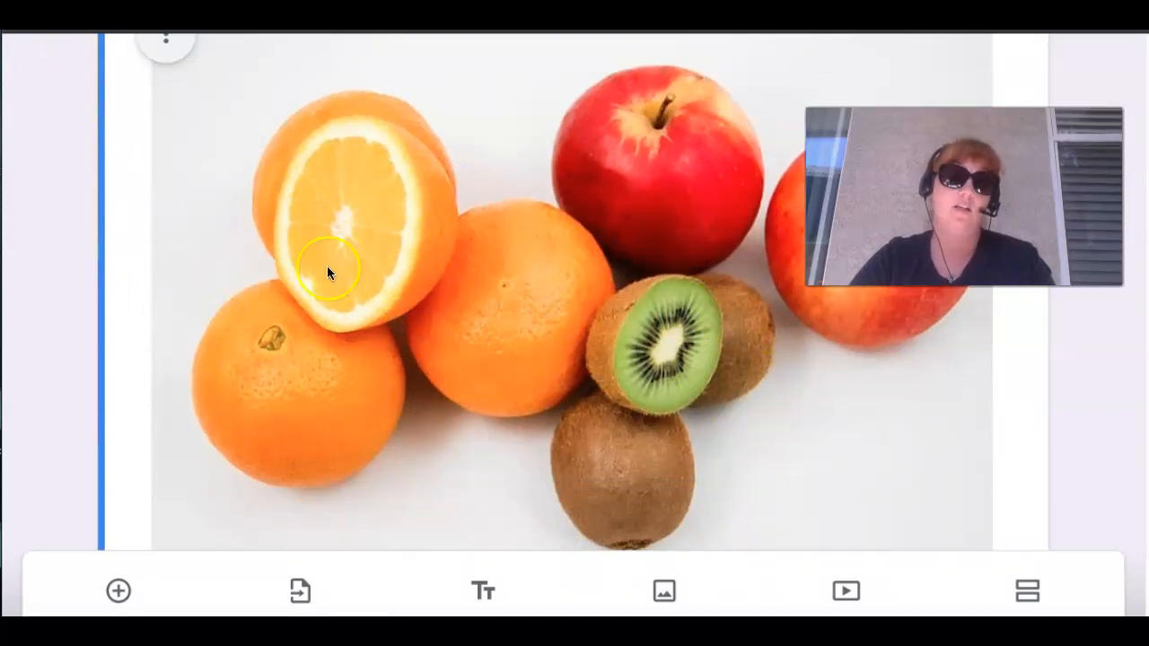
pyautogui.scroll(3, 327, 266)
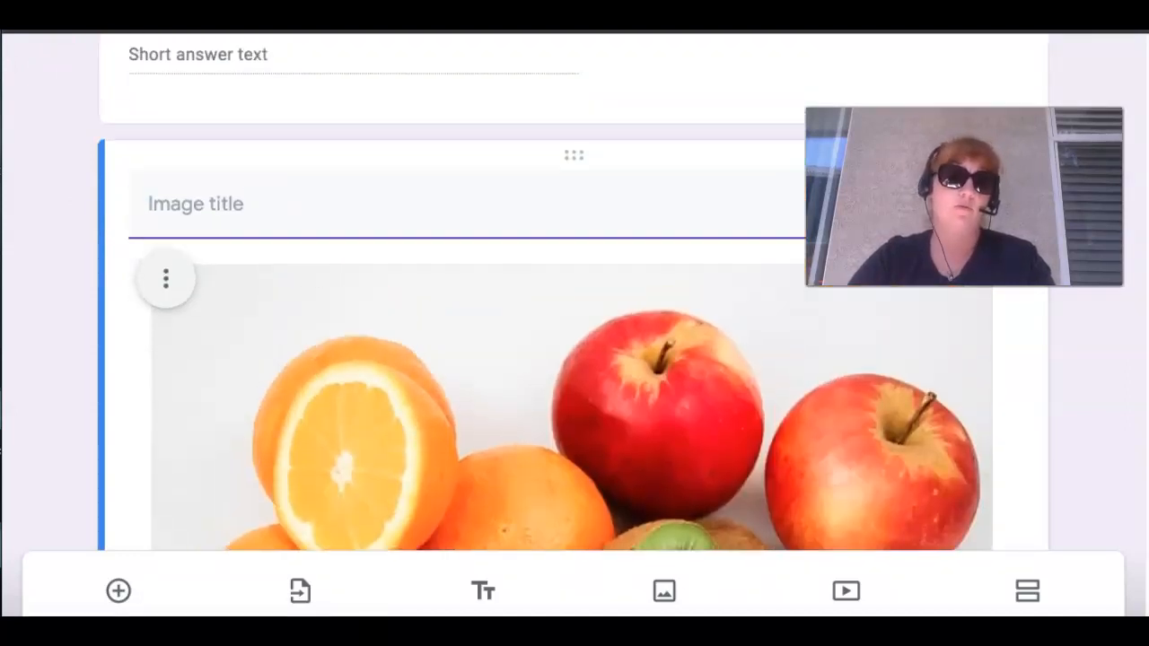
pyautogui.click(196, 224)
pyautogui.write('Use')
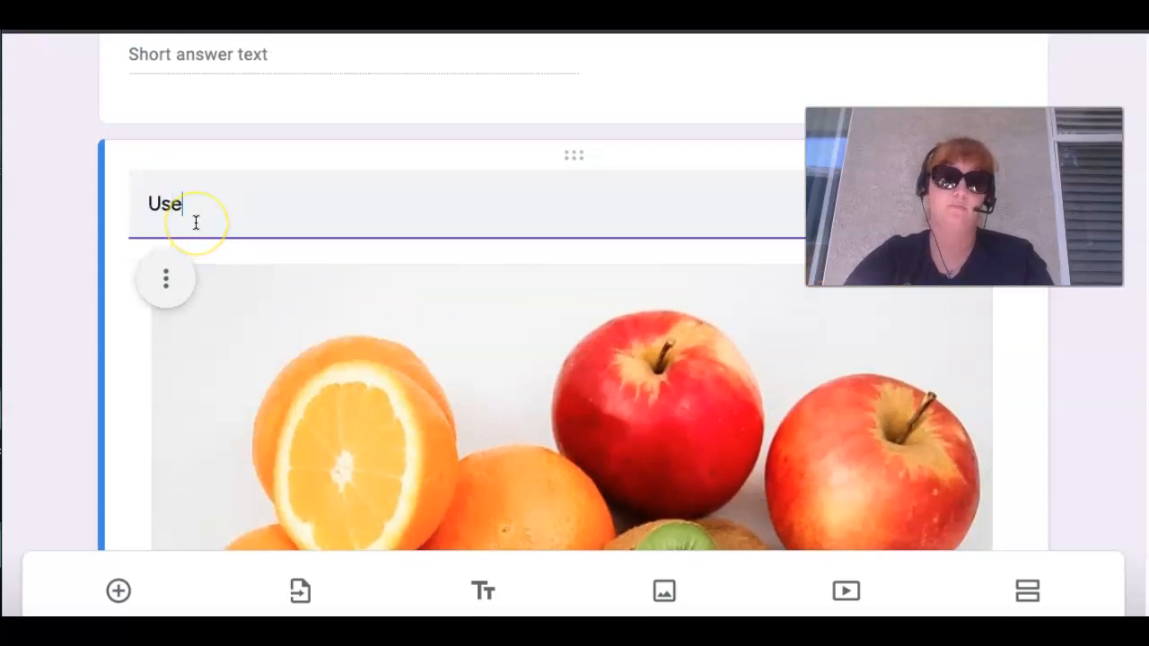
pyautogui.write(' the picture ')
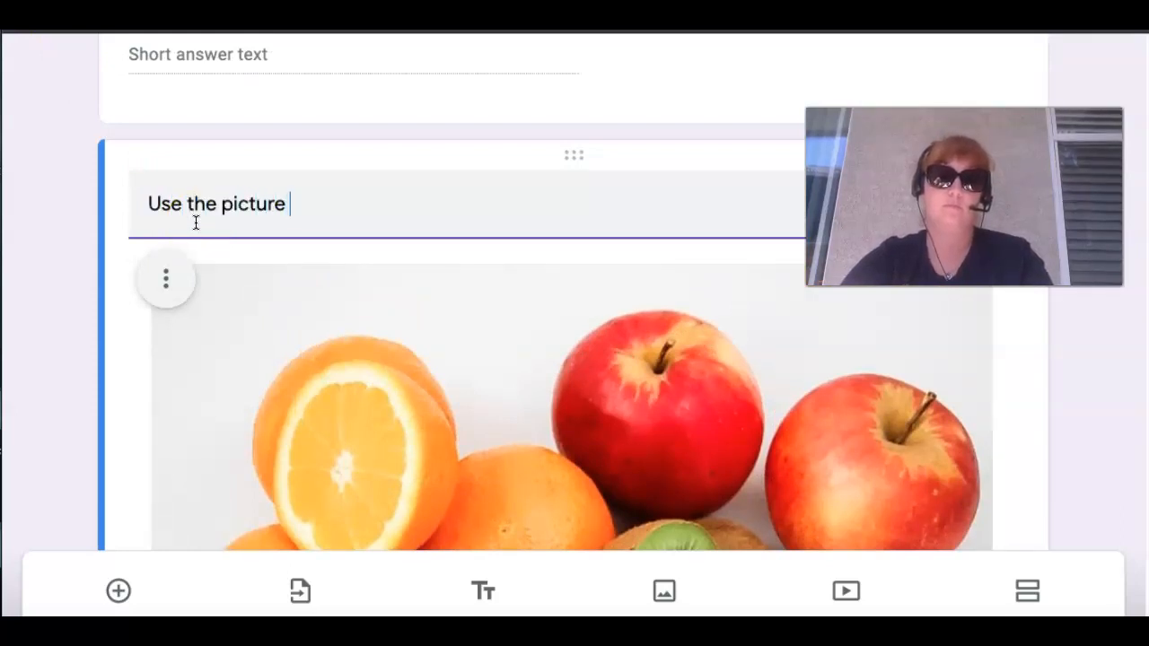
pyautogui.write('below to h')
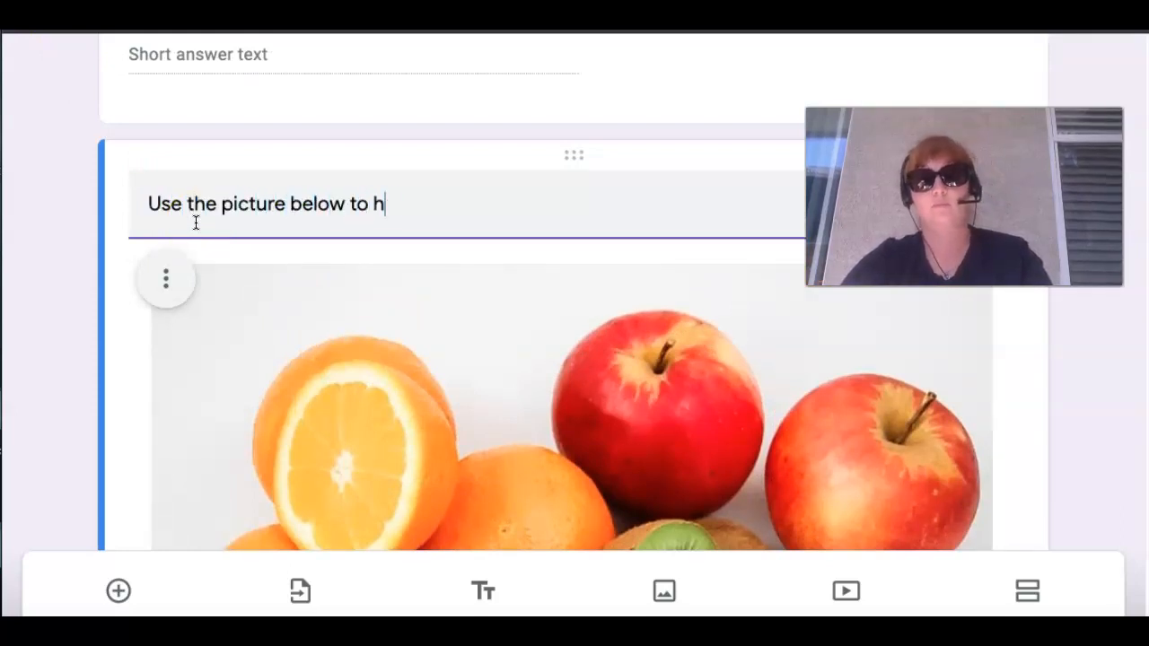
pyautogui.write('elp you with the next')
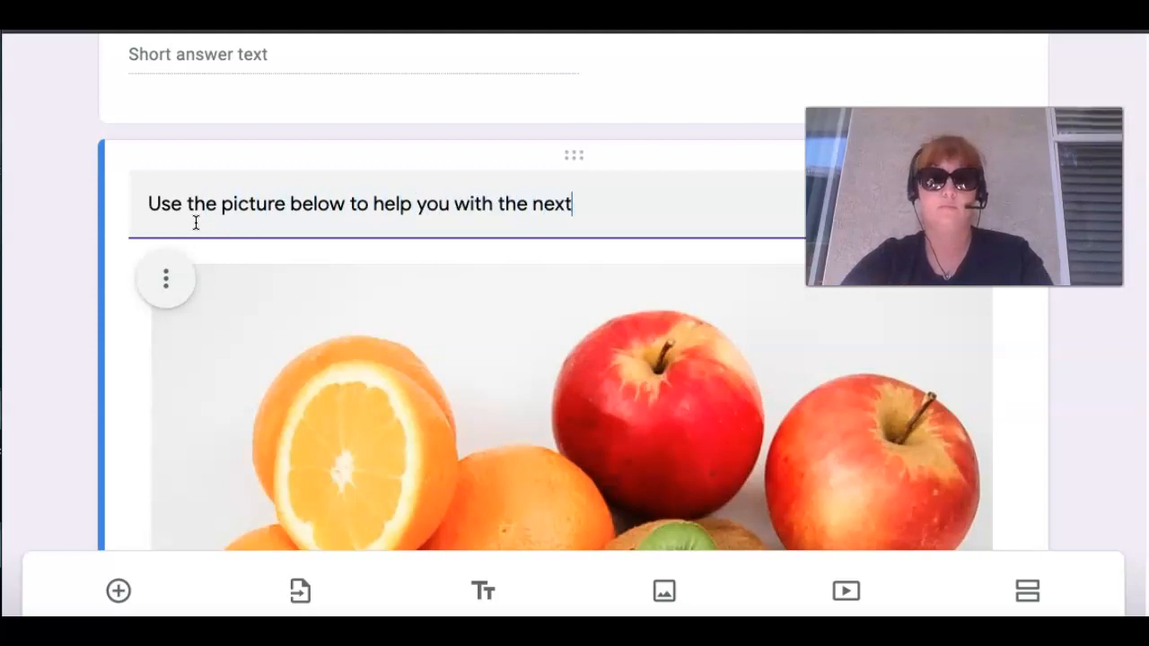
pyautogui.write(' question')
# Add the question "Create a subtraction problem using the picture above." below the fruit image.
pyautogui.scroll(-5, 196, 223)
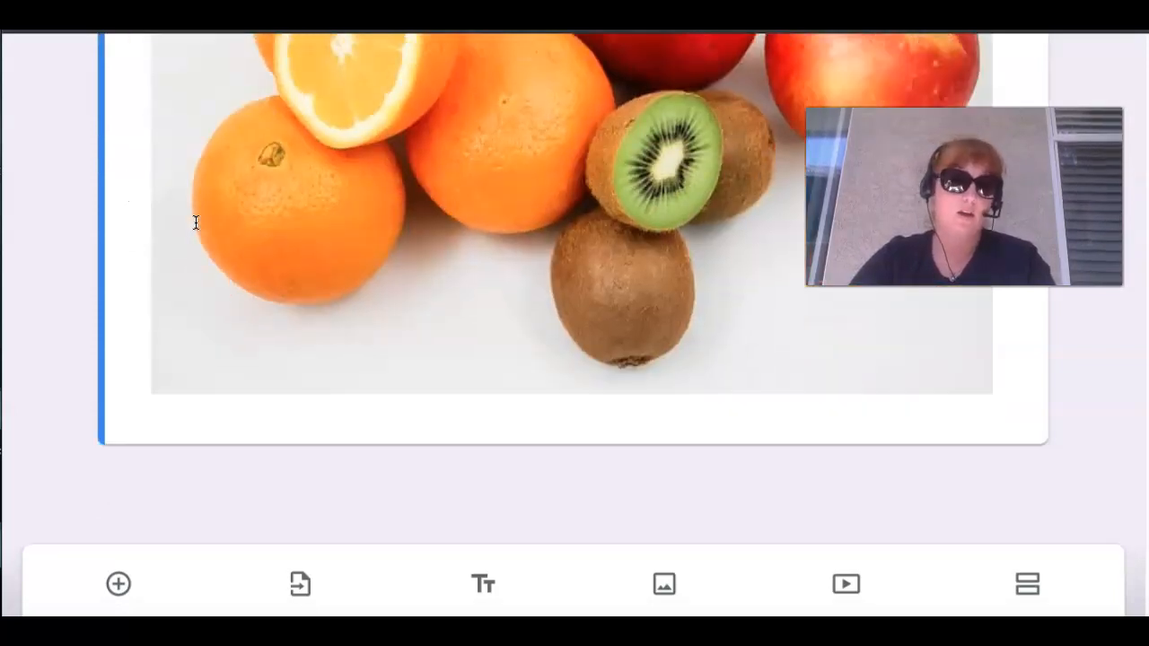
pyautogui.click(117, 588)
pyautogui.click(159, 485)
pyautogui.write('Create ')
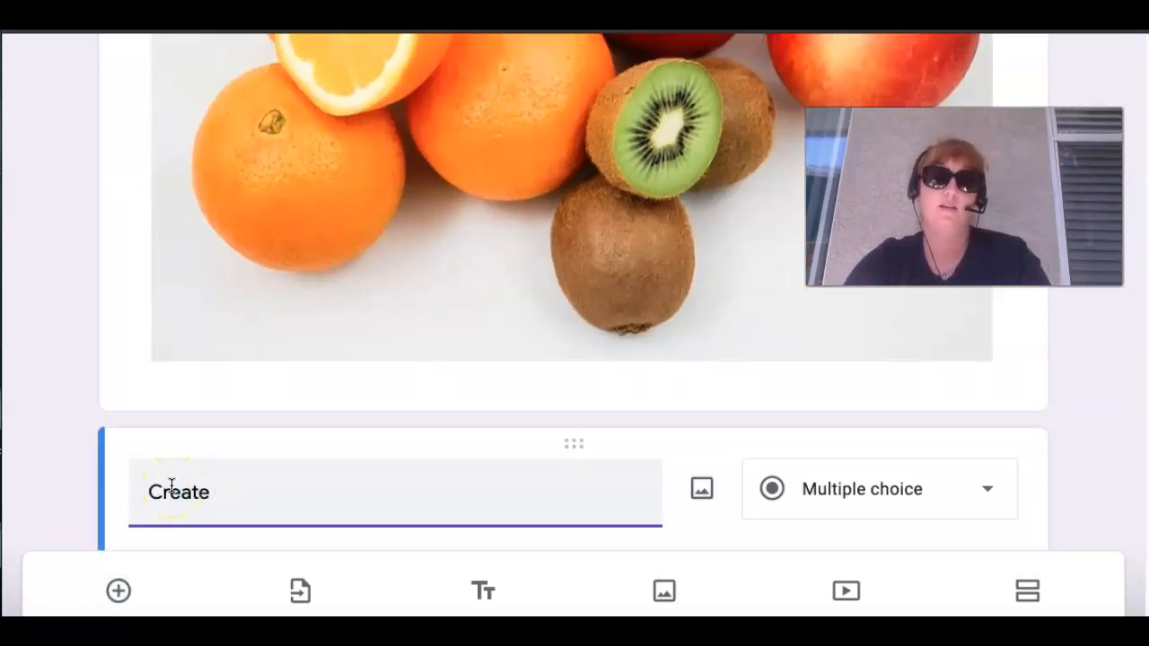
pyautogui.write('a subtraction problem using the picture above.')
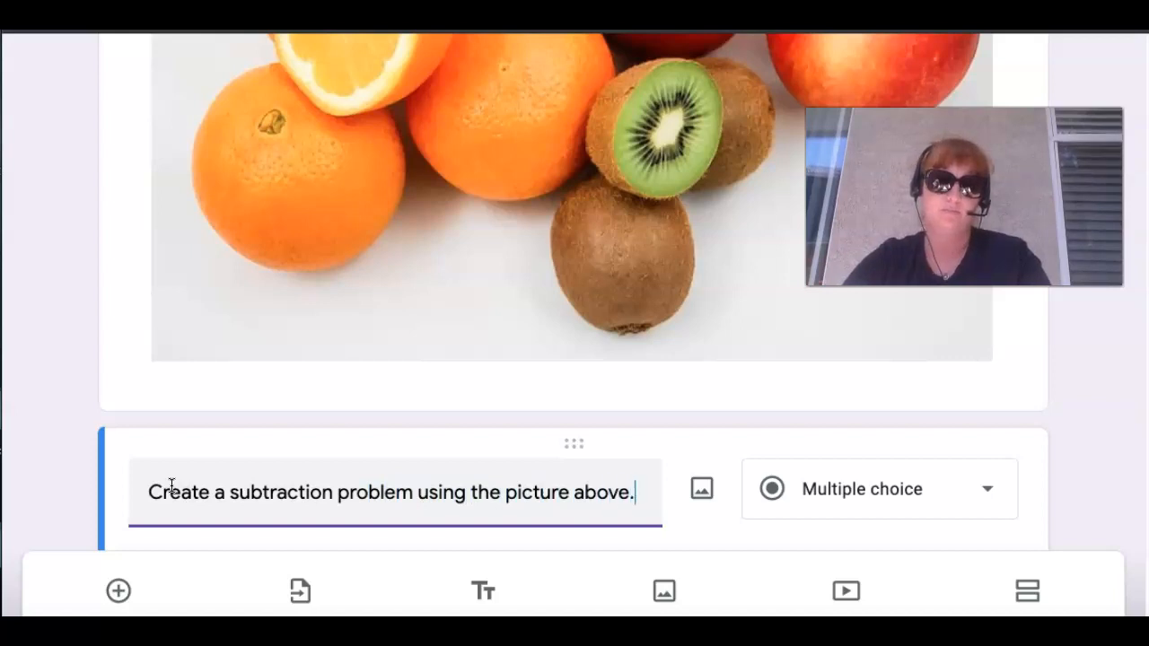
# Make the subtraction question a paragraph question and append "Make sure you solve it and explain your answer." to its text.
pyautogui.click(820, 487)
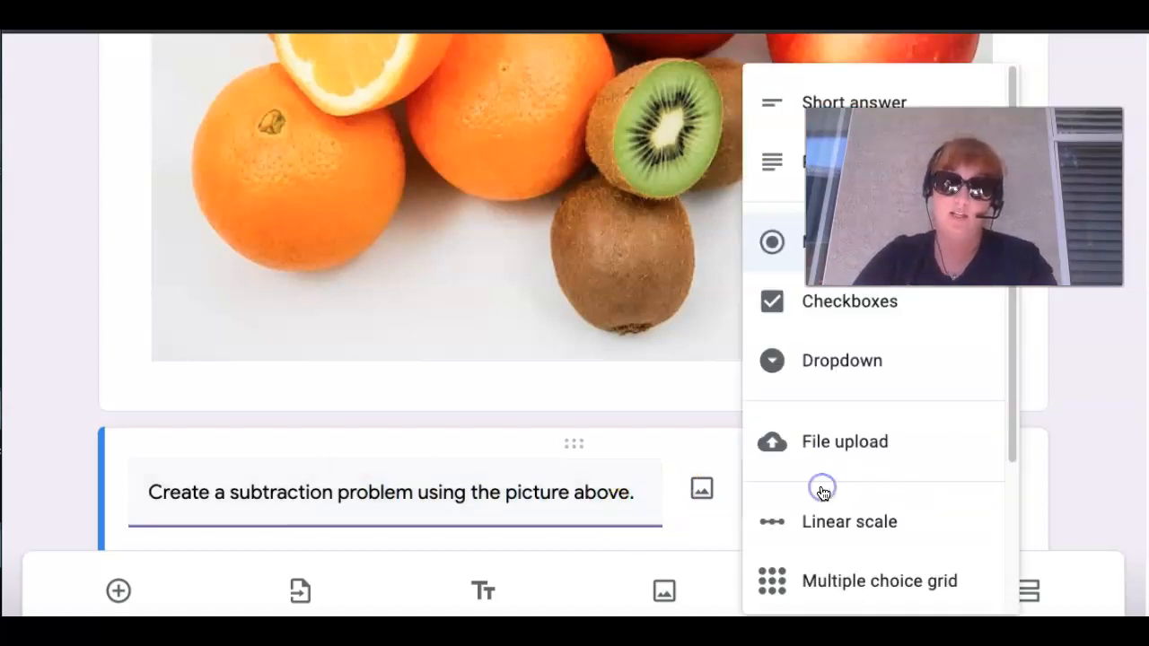
pyautogui.click(777, 183)
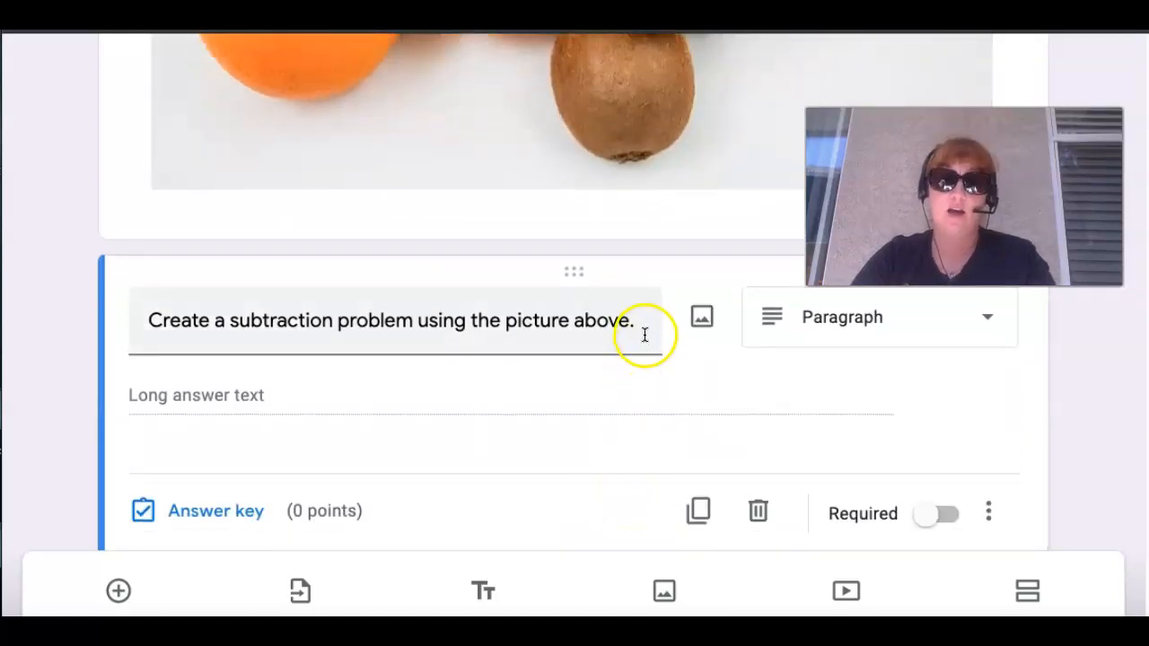
pyautogui.click(645, 333)
pyautogui.click(647, 330)
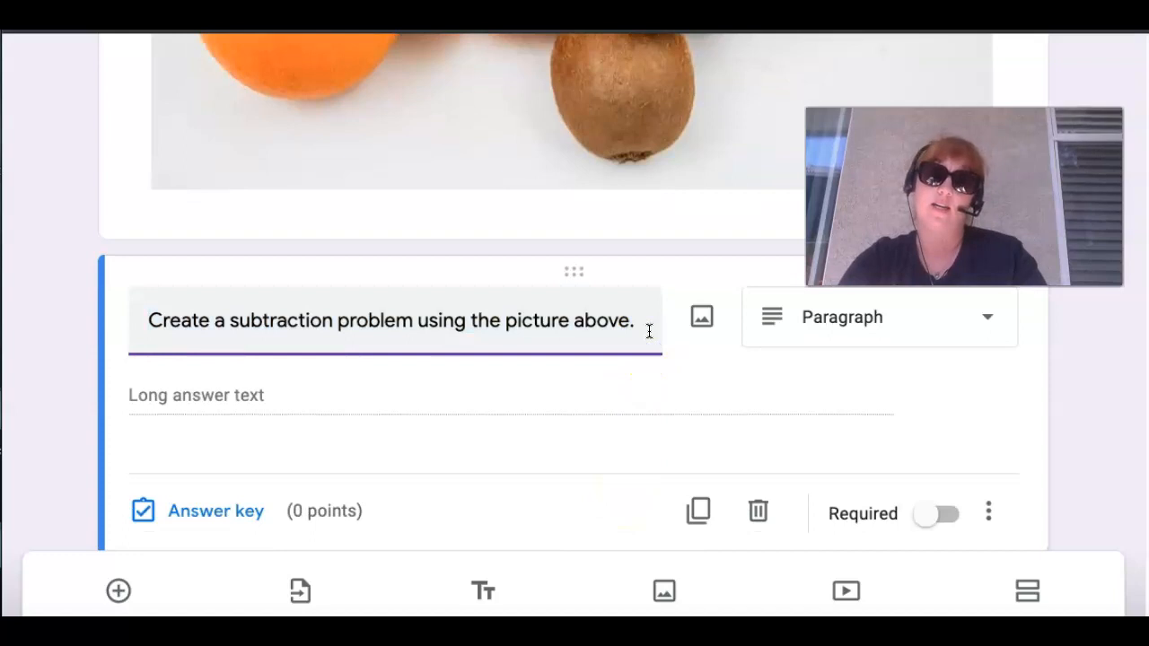
pyautogui.write('Make s')
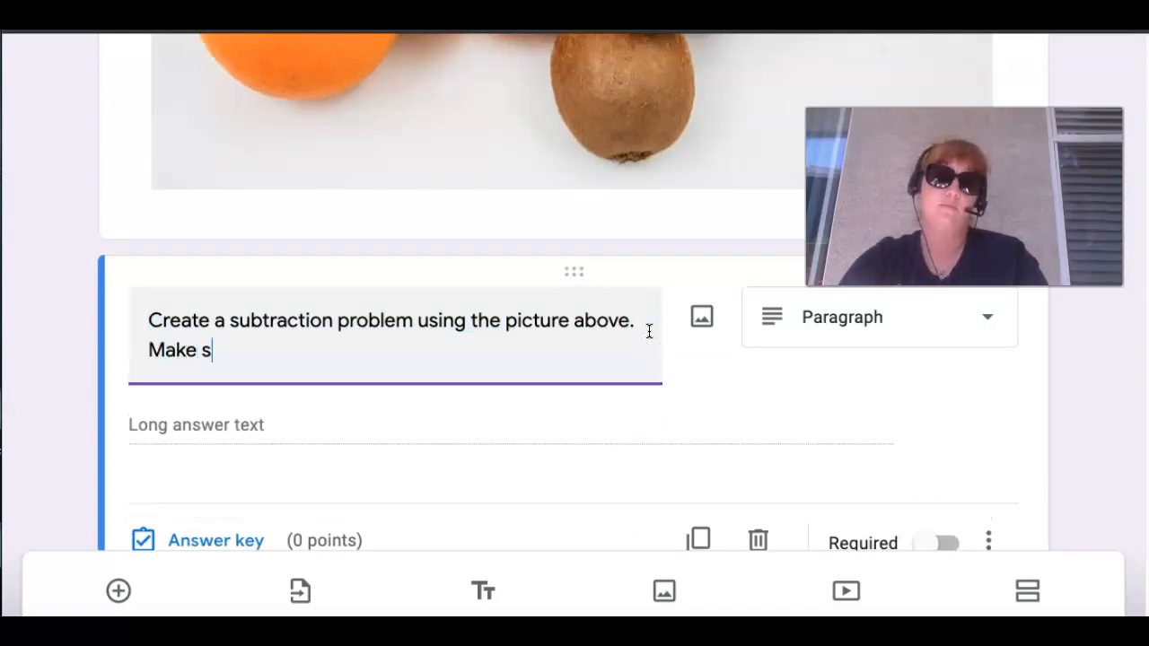
pyautogui.write('ure you solve it and ')
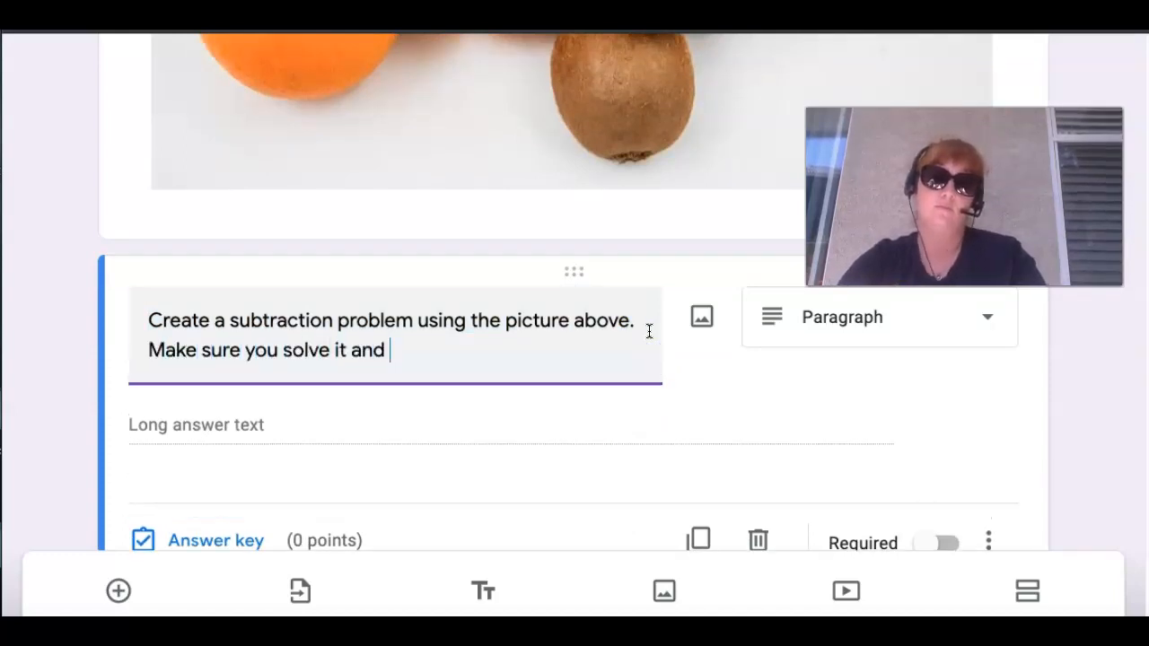
pyautogui.write('explain your ans')
pyautogui.write('wer.')
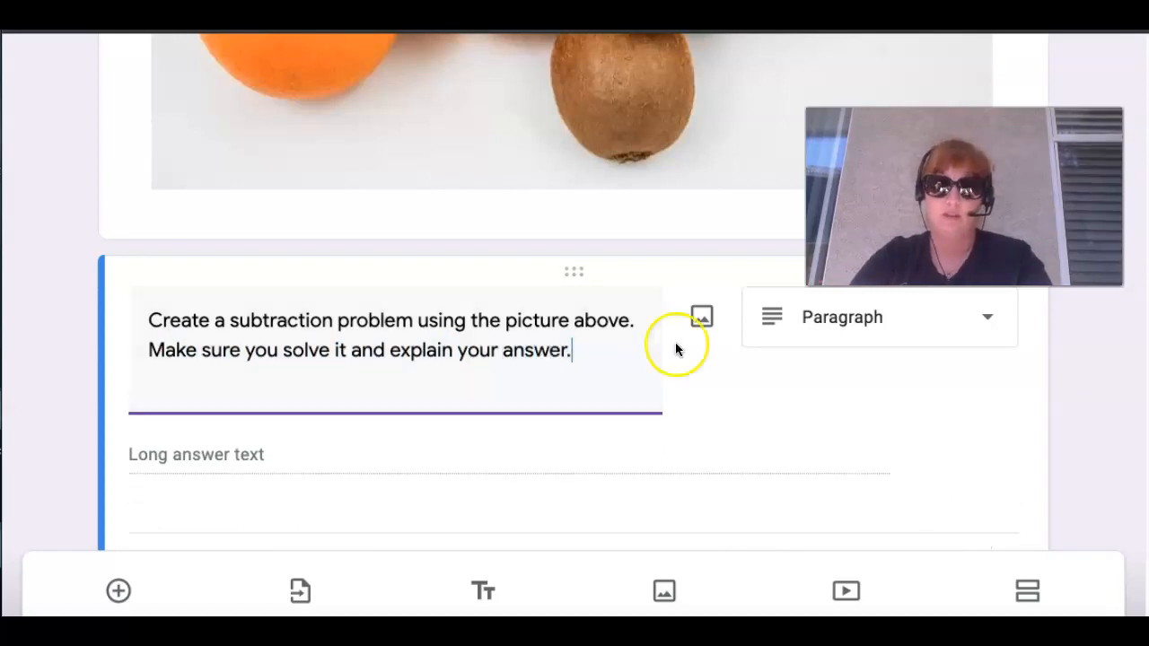
pyautogui.scroll(-3, 926, 368)
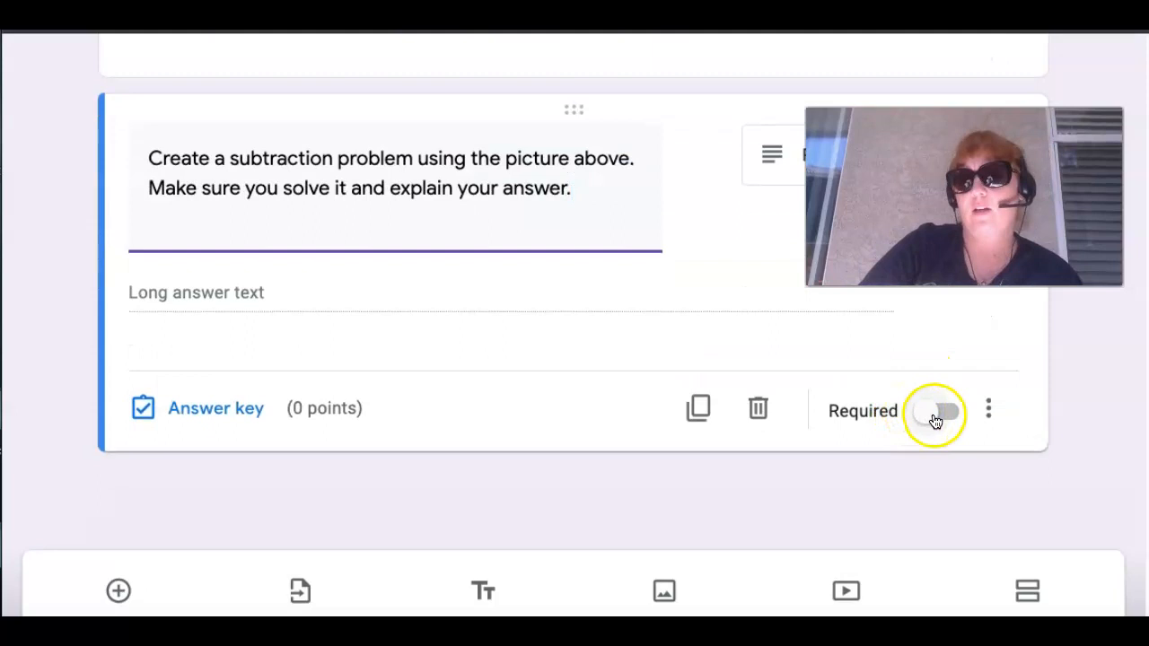
# View the form's sending options and close them without sending the form.
pyautogui.scroll(15, 693, 388)
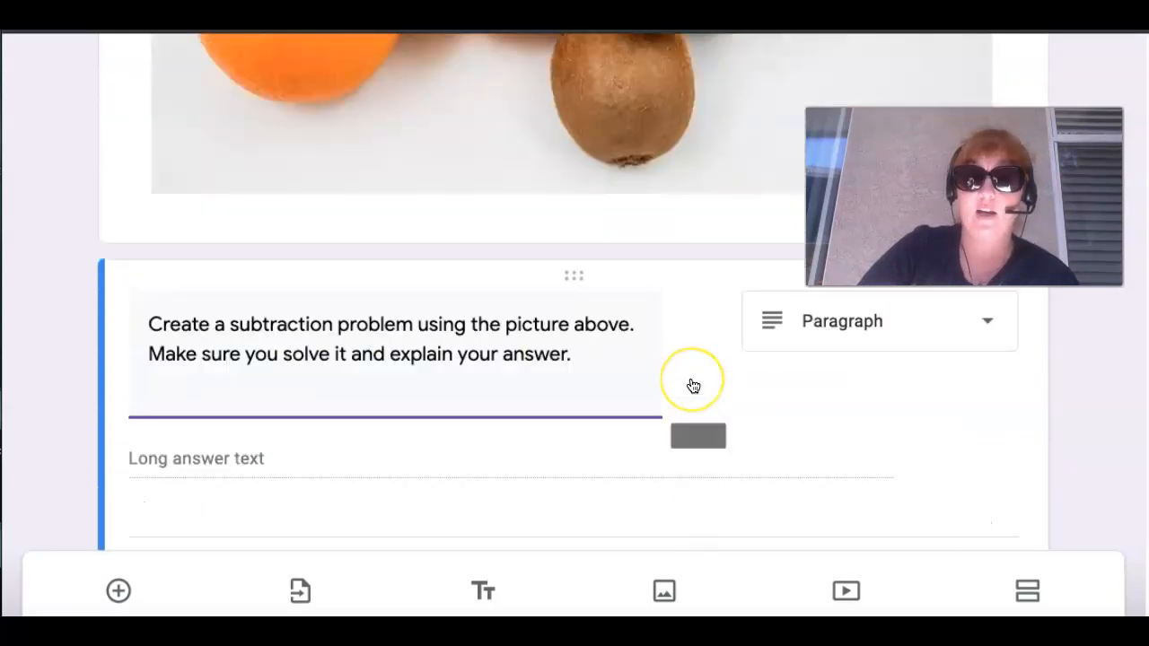
pyautogui.scroll(5, 693, 386)
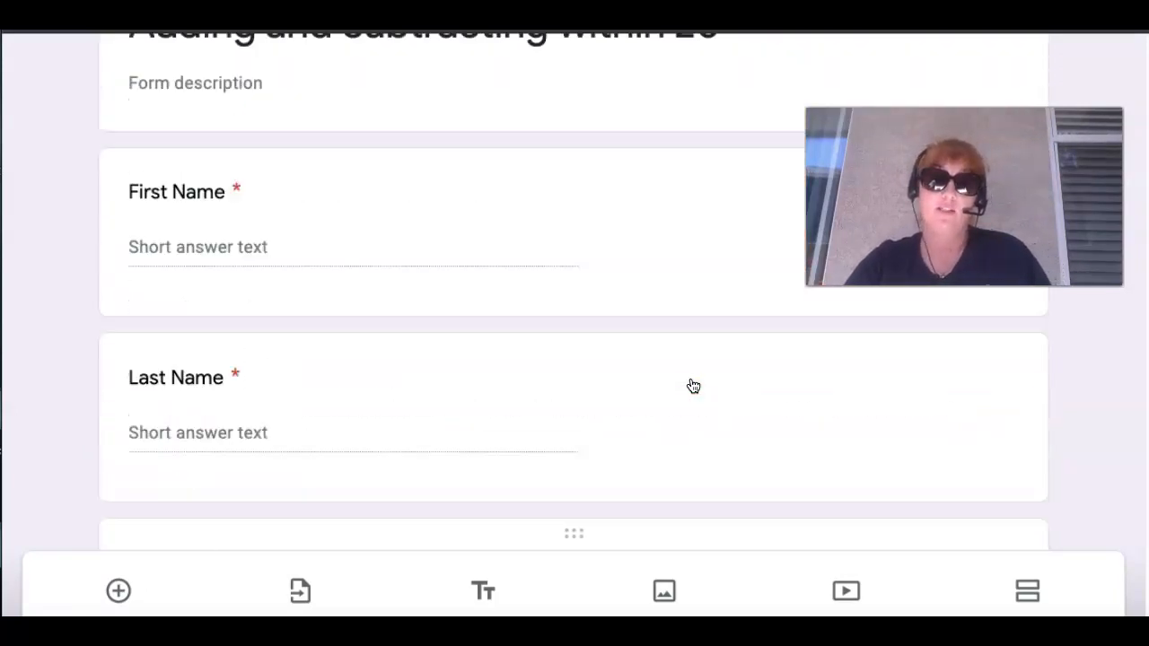
pyautogui.click(1021, 56)
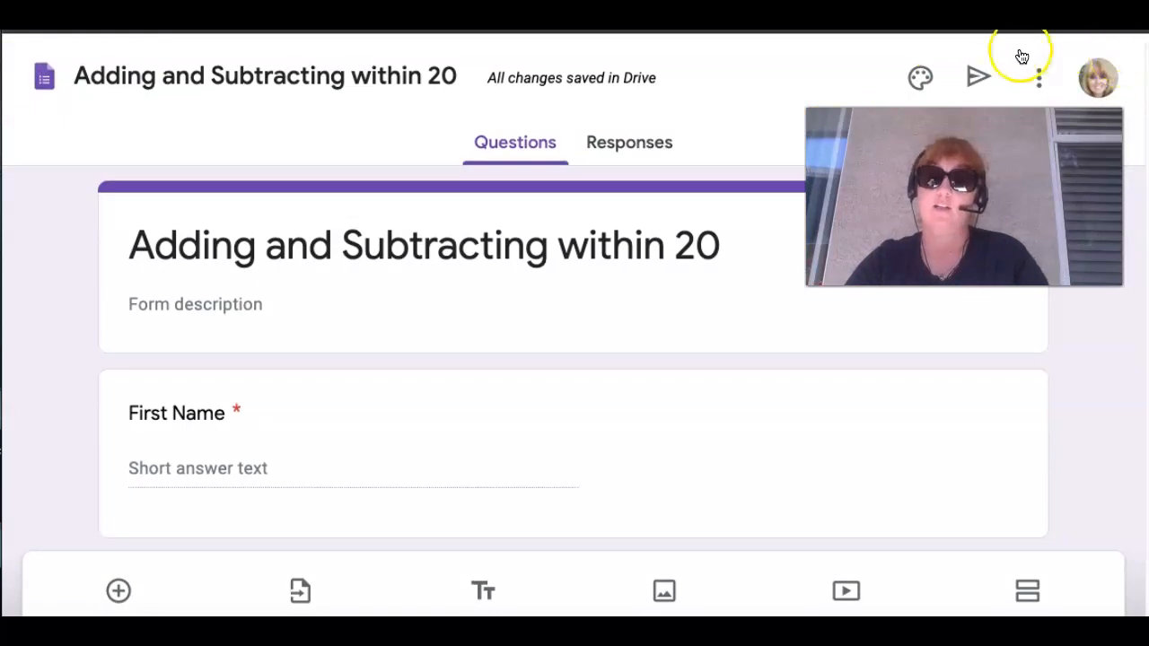
pyautogui.click(971, 81)
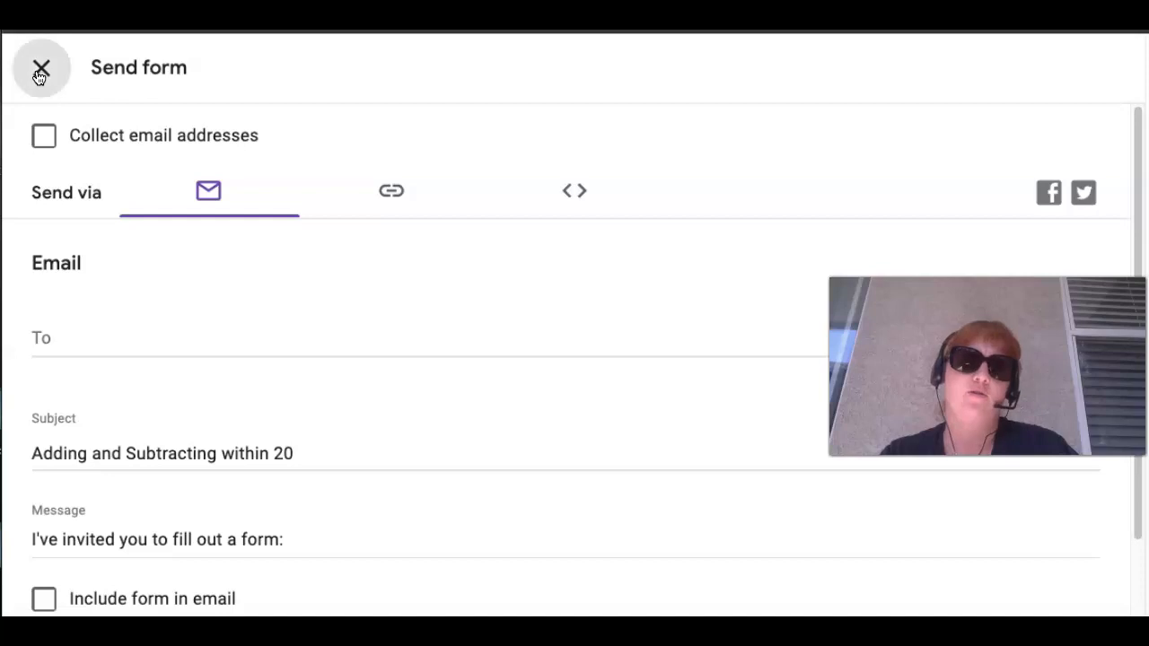
pyautogui.click(38, 72)
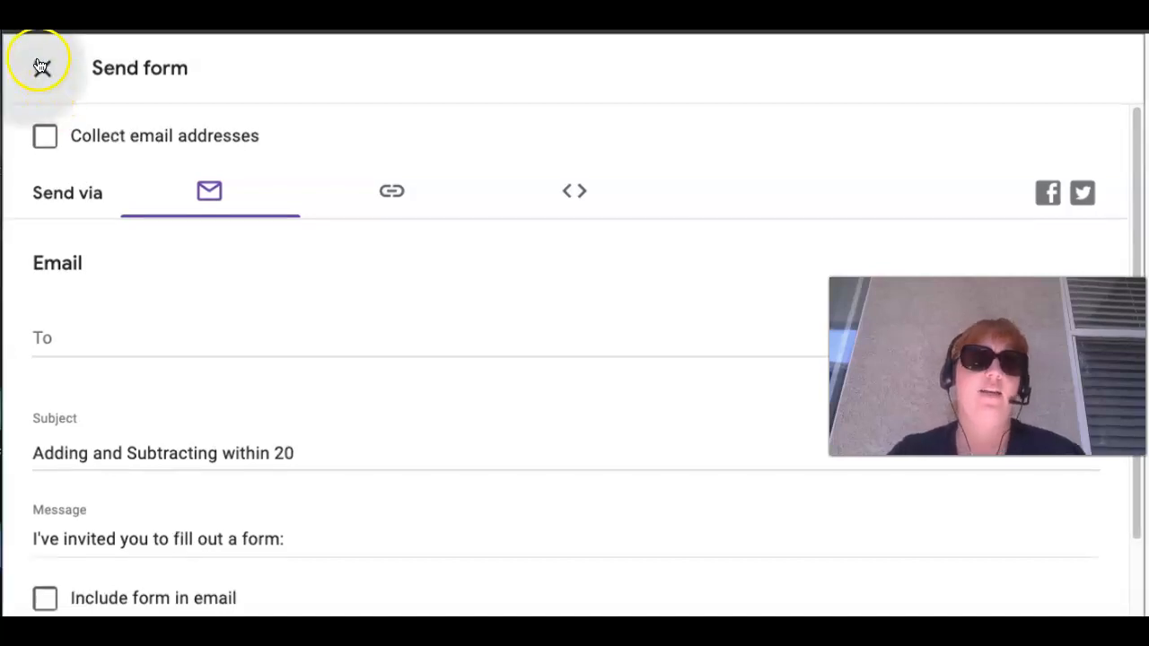
# Preview the quiz as a respondent and look through its questions and the fruit image.
pyautogui.click(1039, 79)
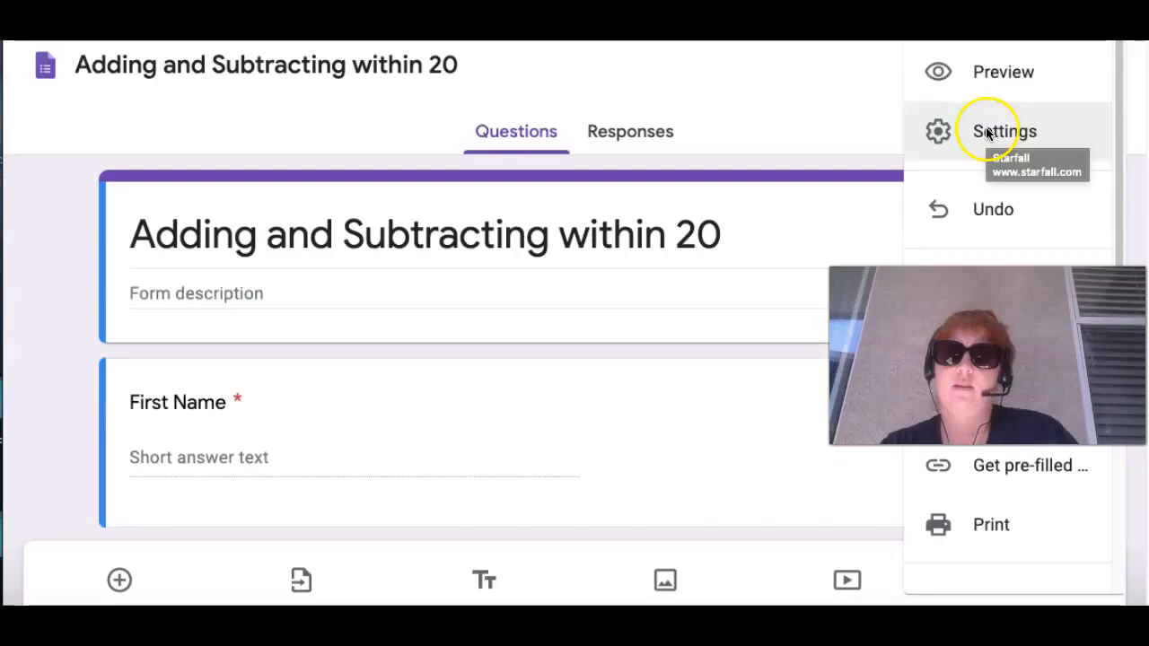
pyautogui.click(977, 90)
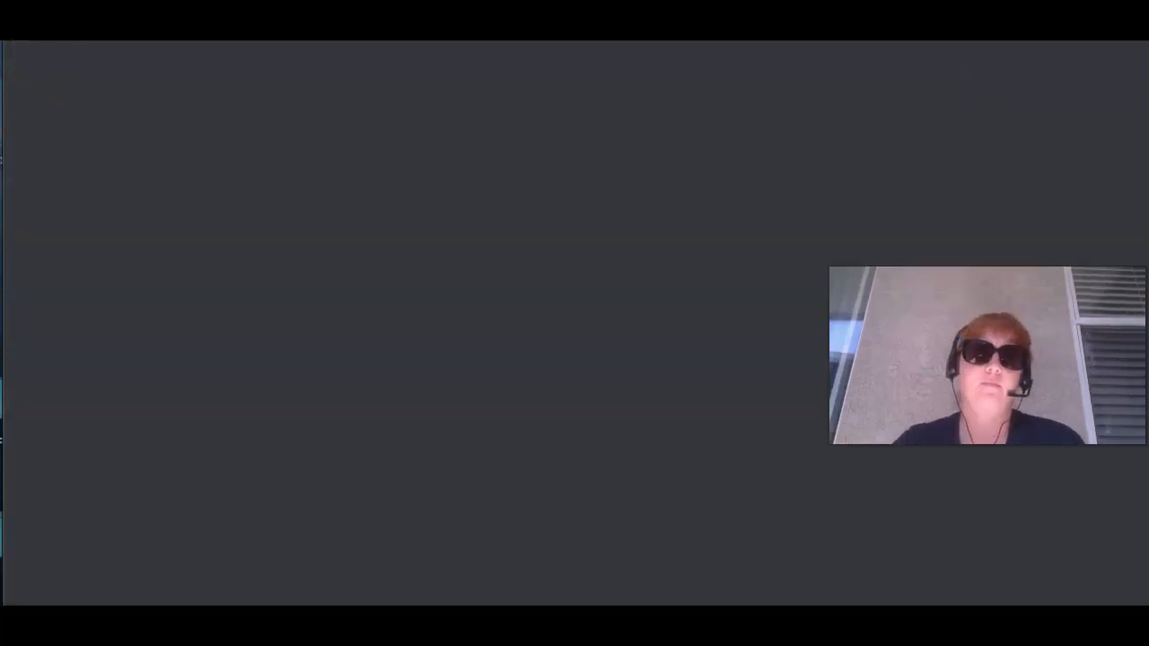
pyautogui.scroll(-6, 366, 339)
pyautogui.scroll(-10, 366, 339)
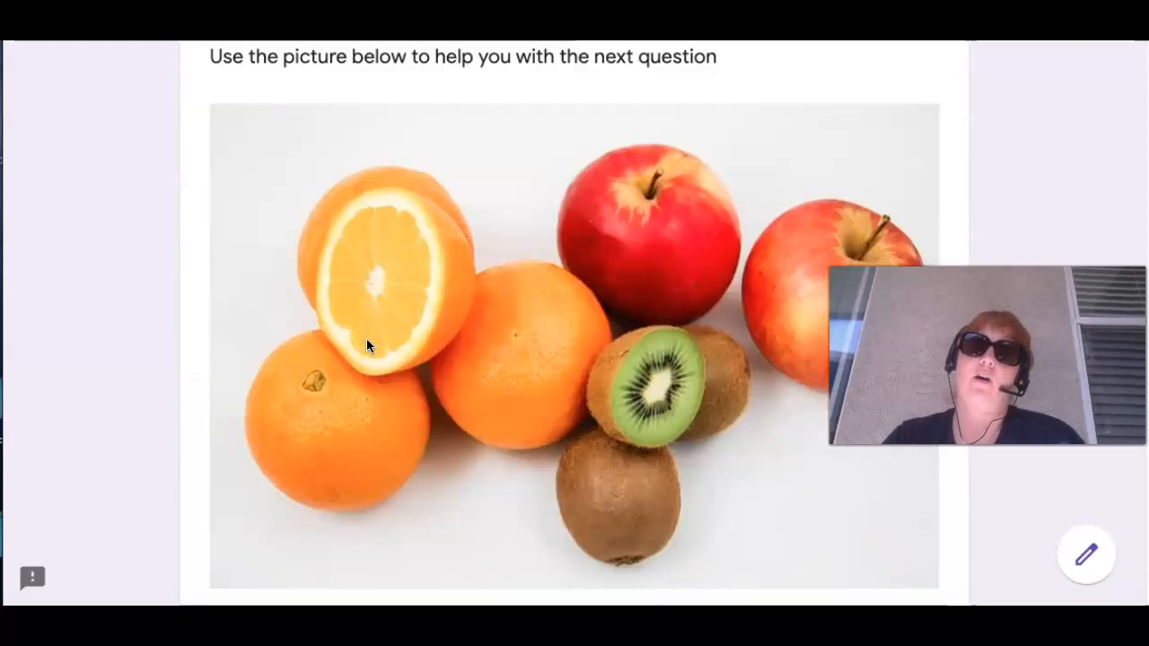
pyautogui.scroll(-5, 366, 340)
pyautogui.scroll(5, 367, 340)
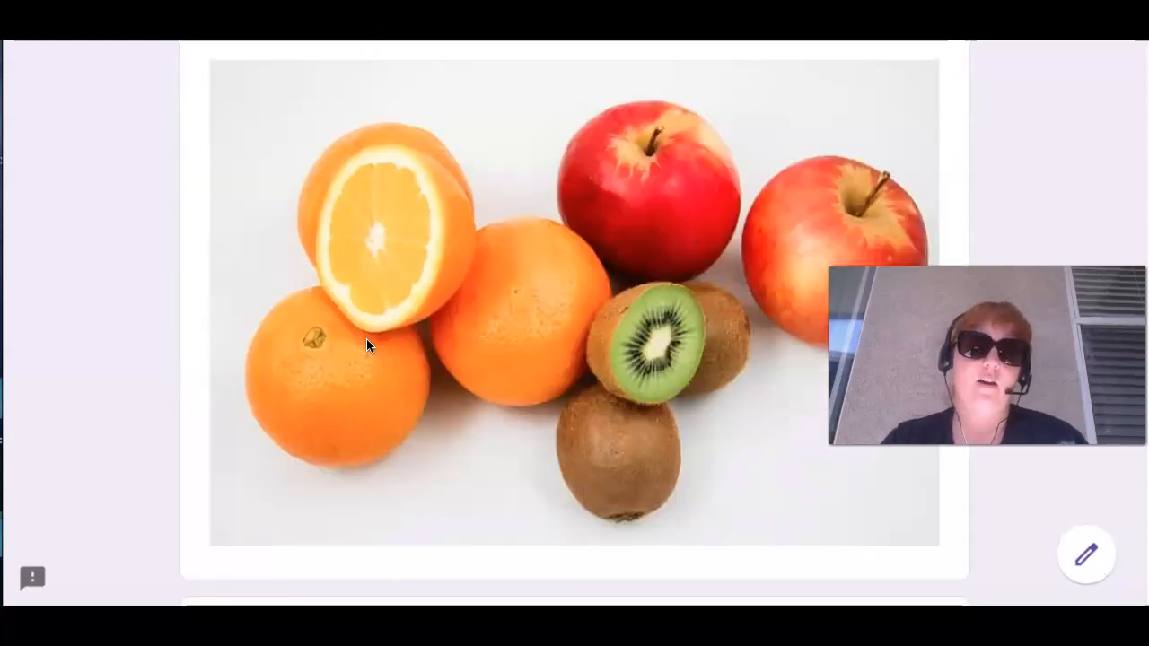
pyautogui.scroll(15, 366, 338)
# Fill in the previewed quiz with the first name "Test" and the last name "One".
pyautogui.click(259, 323)
pyautogui.write('Test')
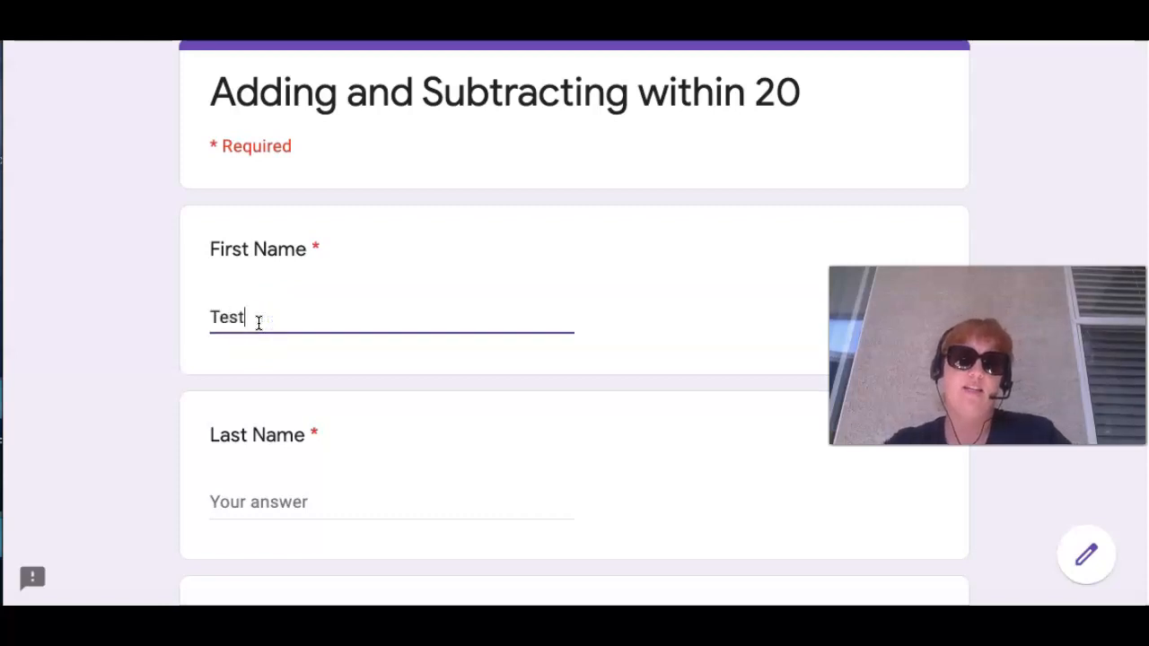
pyautogui.press('Tab')
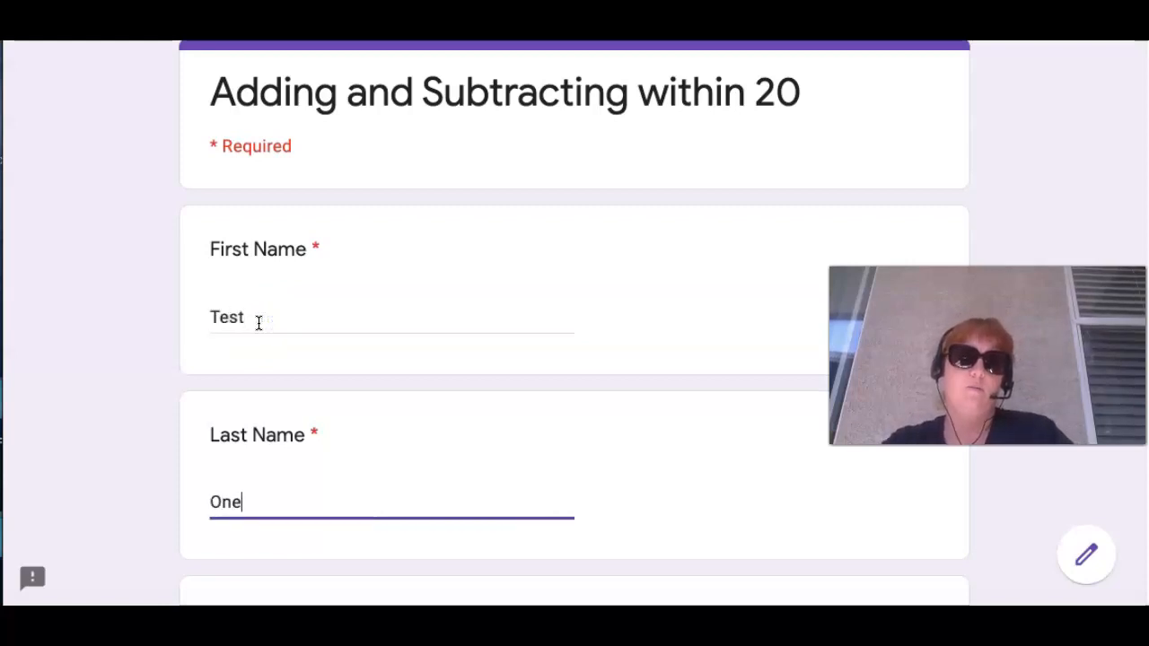
pyautogui.write('One')
# Answer the 14 + 3 question with 20 - 3, 10 + 2 + 5 and 17, and the Jose question with 2 apples.
pyautogui.scroll(-5, 258, 322)
pyautogui.click(221, 212)
pyautogui.click(222, 300)
pyautogui.click(222, 256)
pyautogui.scroll(-4, 394, 314)
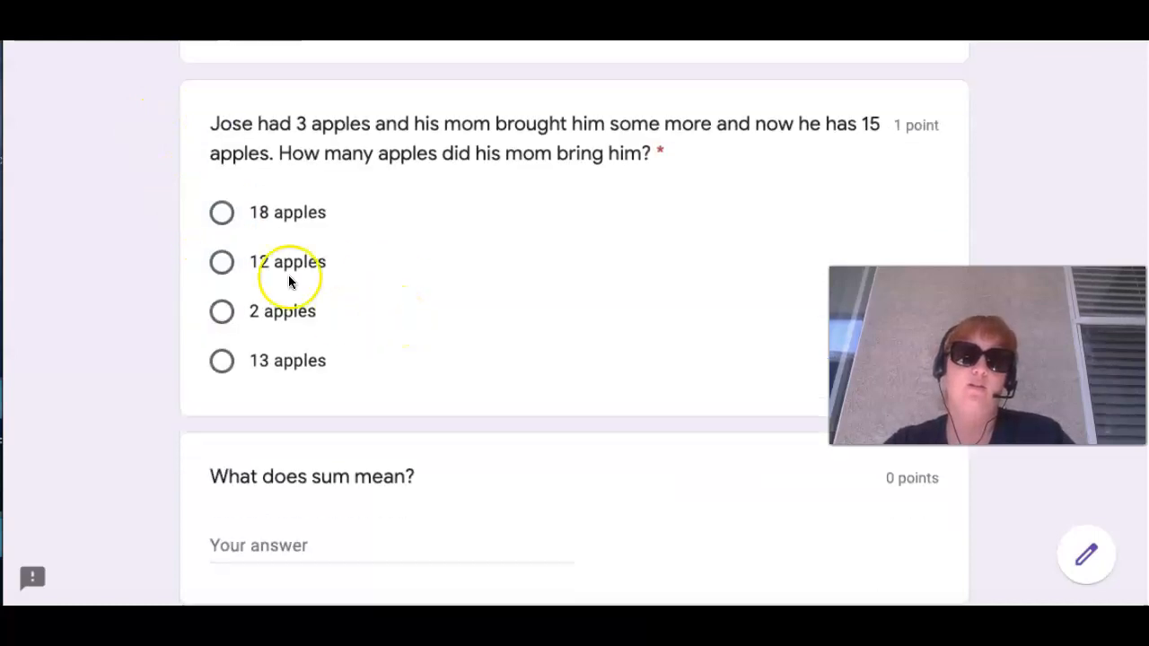
pyautogui.click(222, 311)
pyautogui.scroll(-1, 238, 339)
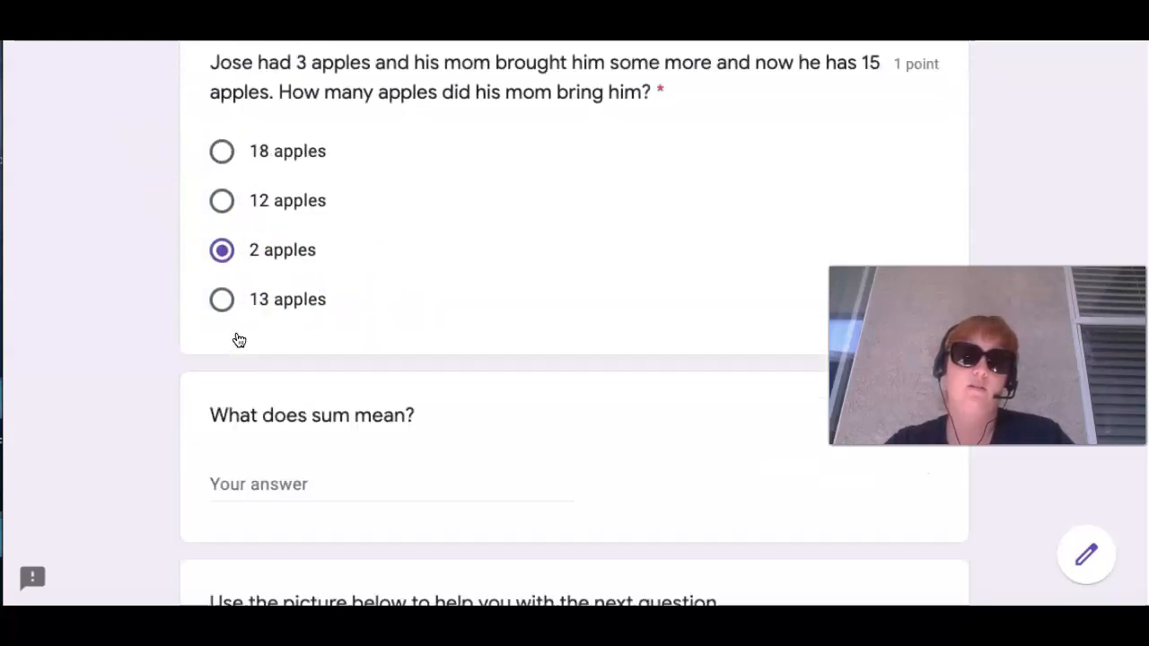
# Answer "What does sum mean?" with "add numbers together", leave the subtraction question blank and submit the quiz.
pyautogui.scroll(-1, 237, 339)
pyautogui.click(243, 378)
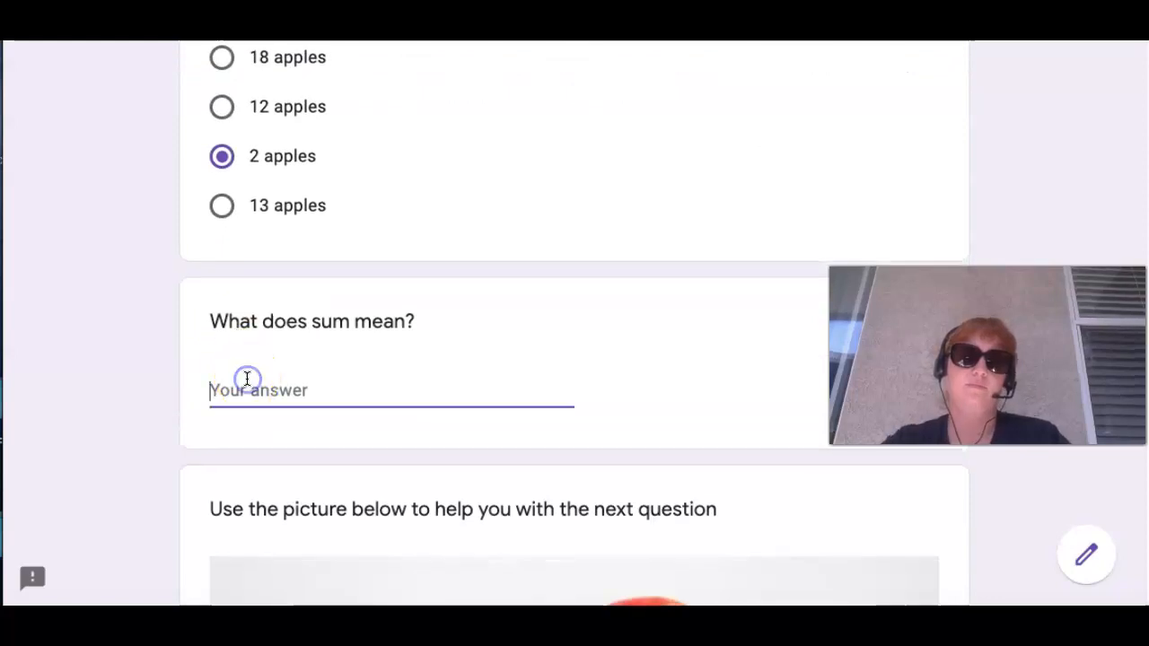
pyautogui.write('add numbers together')
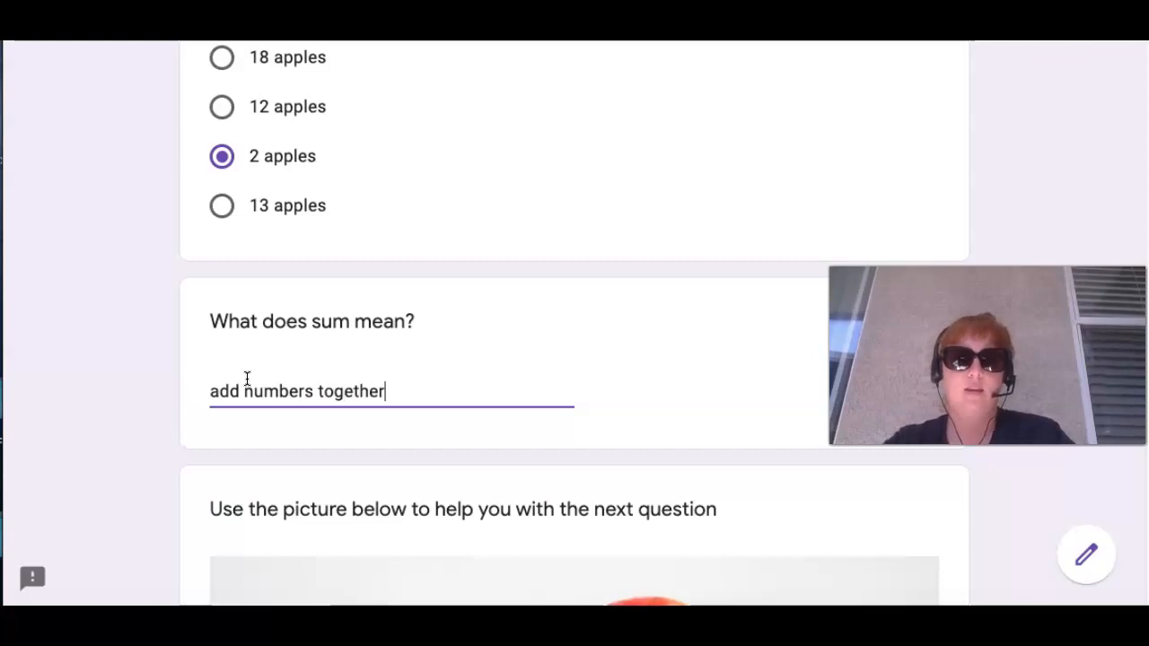
pyautogui.scroll(-8, 245, 377)
pyautogui.click(239, 389)
pyautogui.click(237, 518)
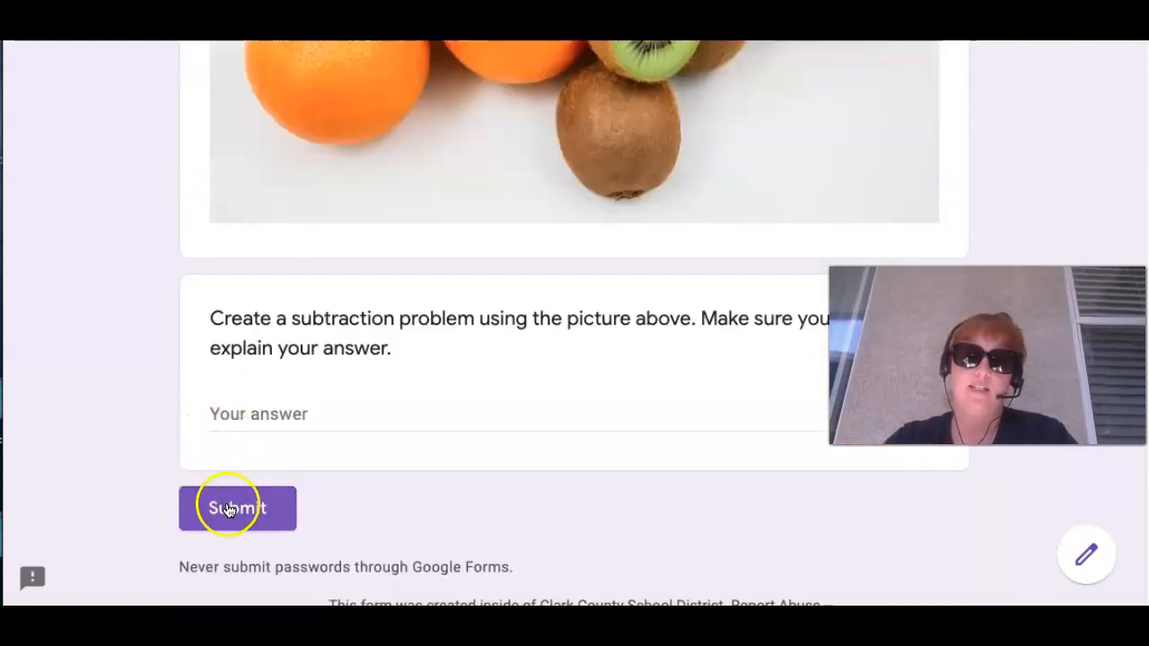
pyautogui.click(228, 509)
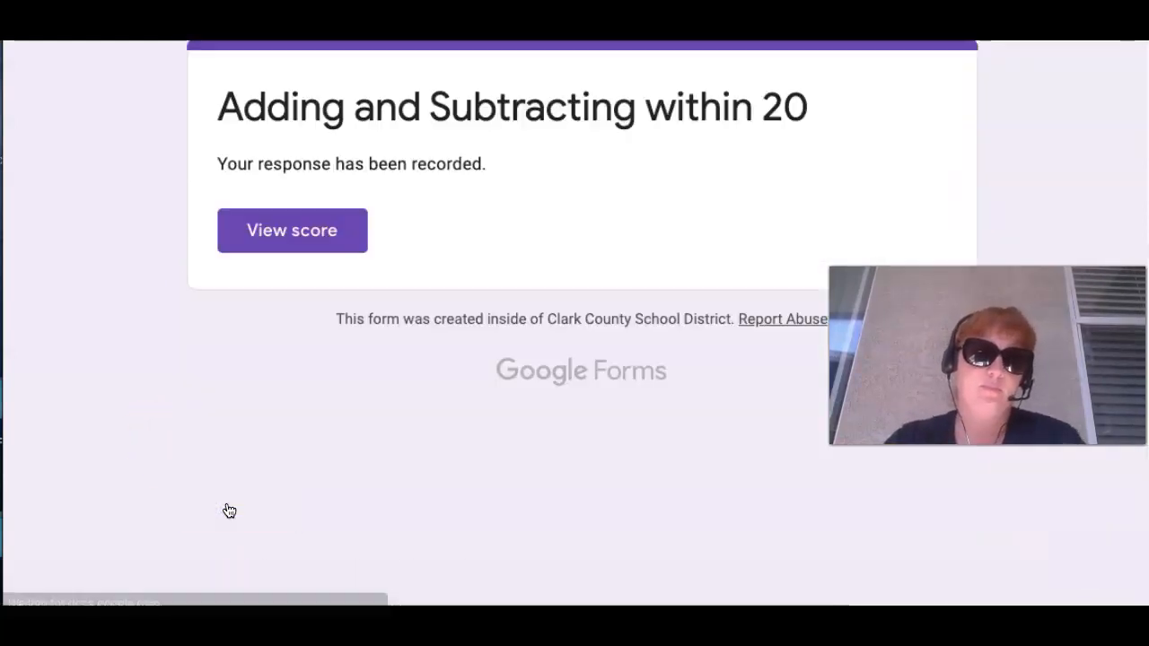
# View the score of the submitted quiz and examine the marking, correct answers, feedback and total points.
pyautogui.click(278, 232)
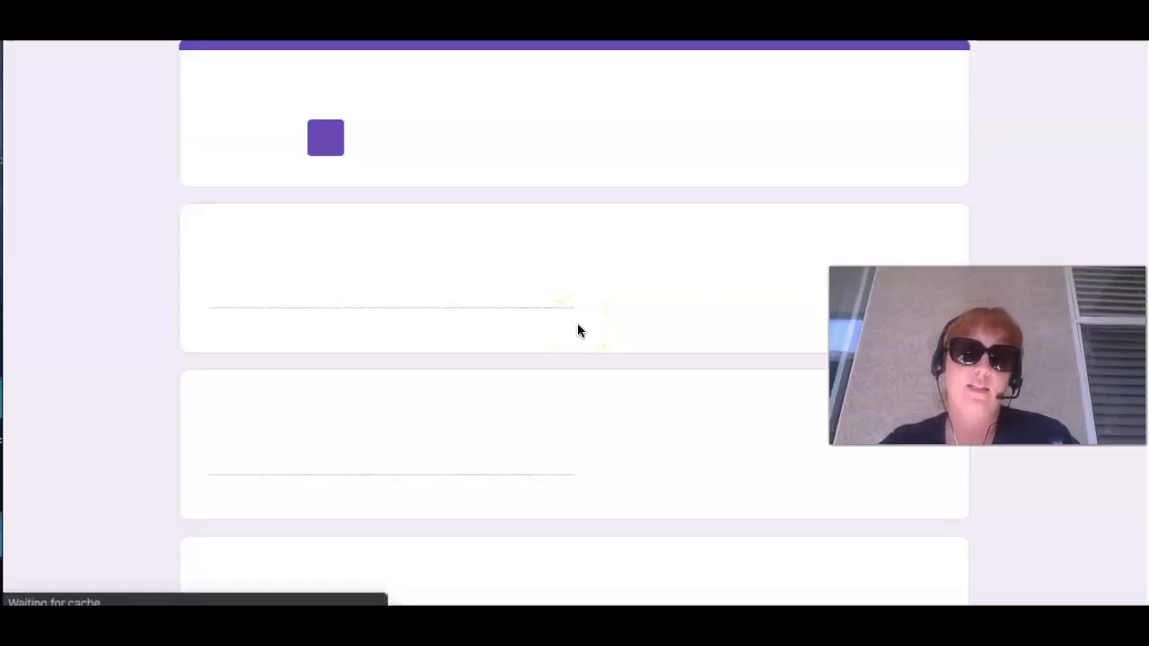
pyautogui.scroll(-1, 577, 325)
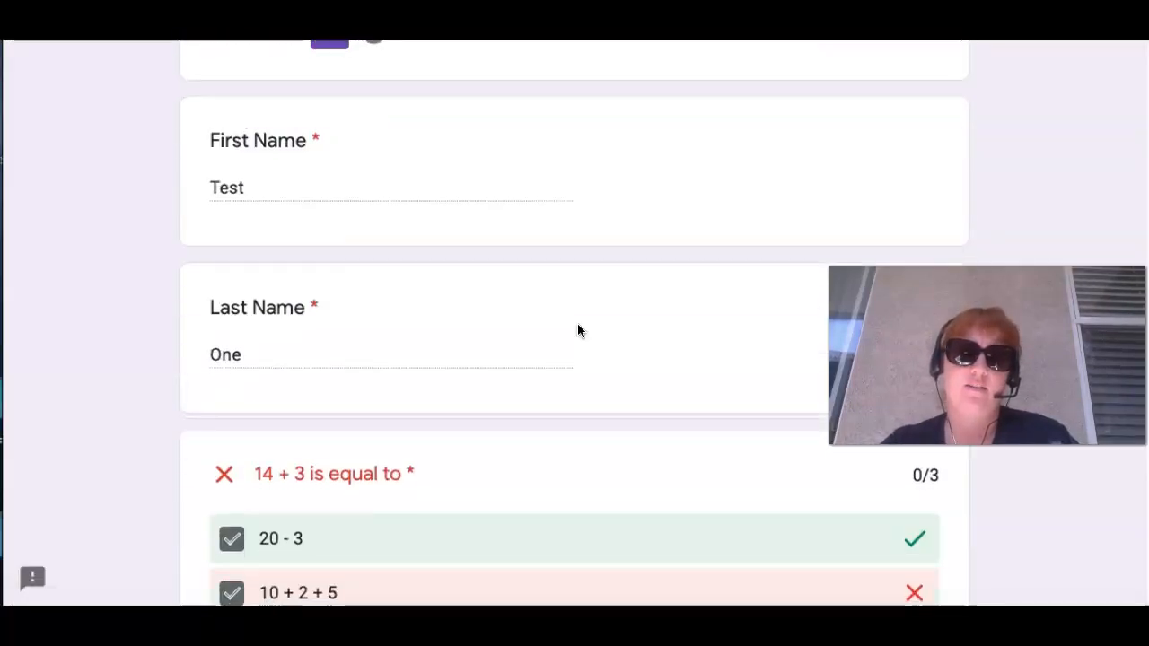
pyautogui.scroll(-1, 577, 330)
pyautogui.scroll(2, 577, 330)
pyautogui.scroll(-5, 577, 330)
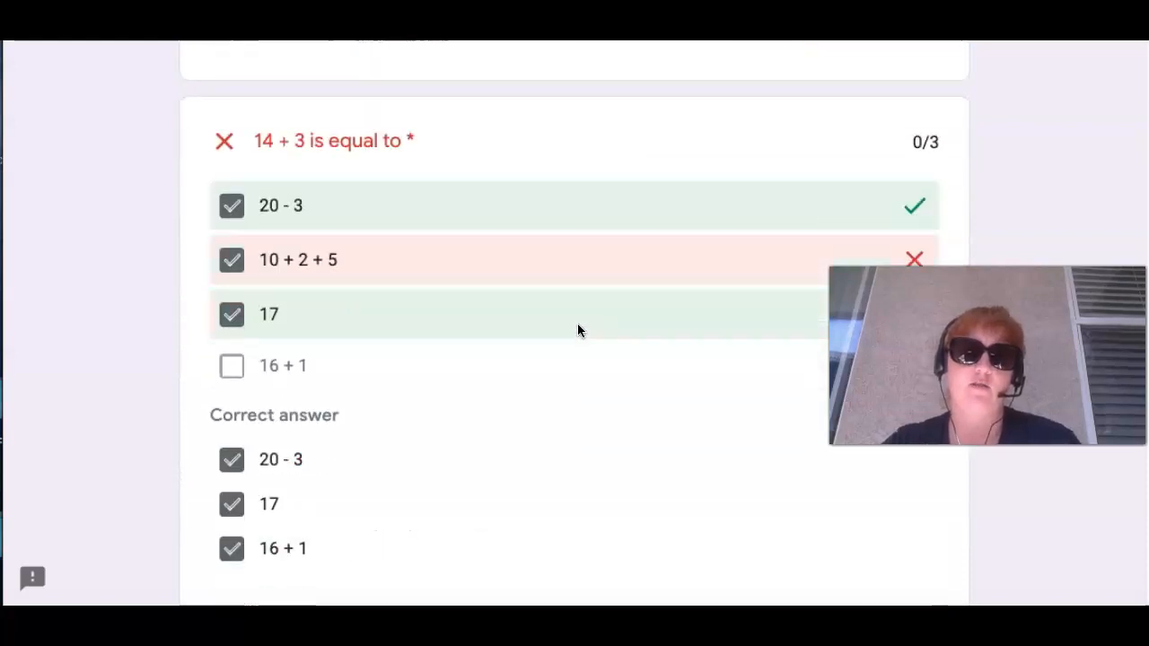
pyautogui.scroll(-3, 577, 330)
pyautogui.scroll(1, 577, 330)
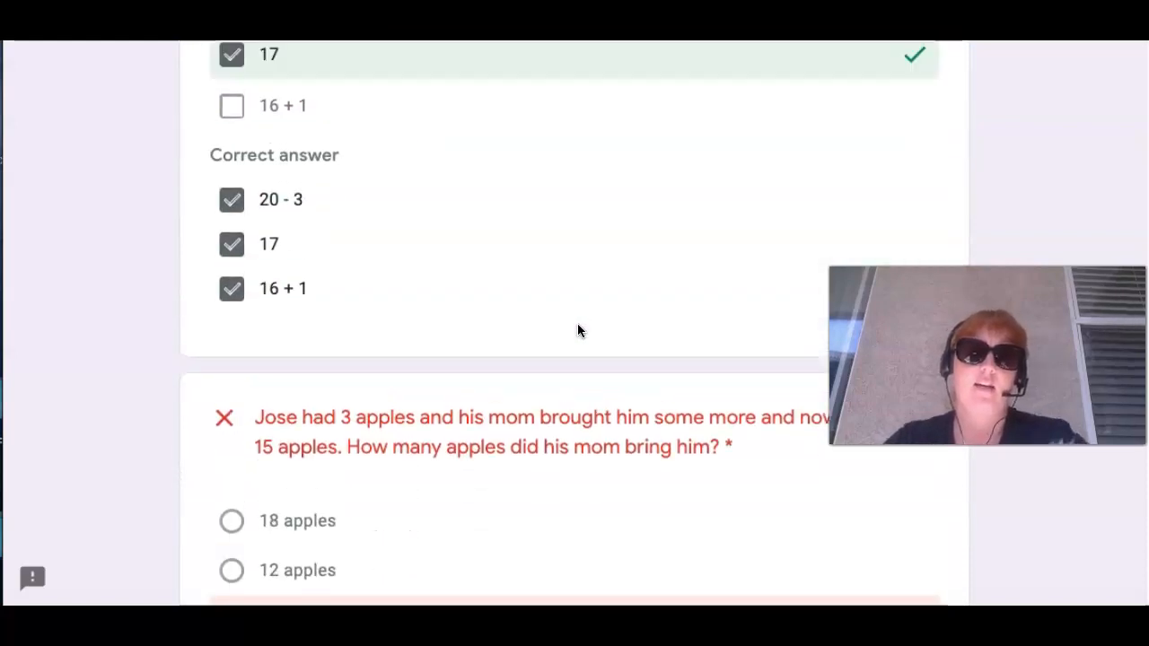
pyautogui.scroll(2, 577, 331)
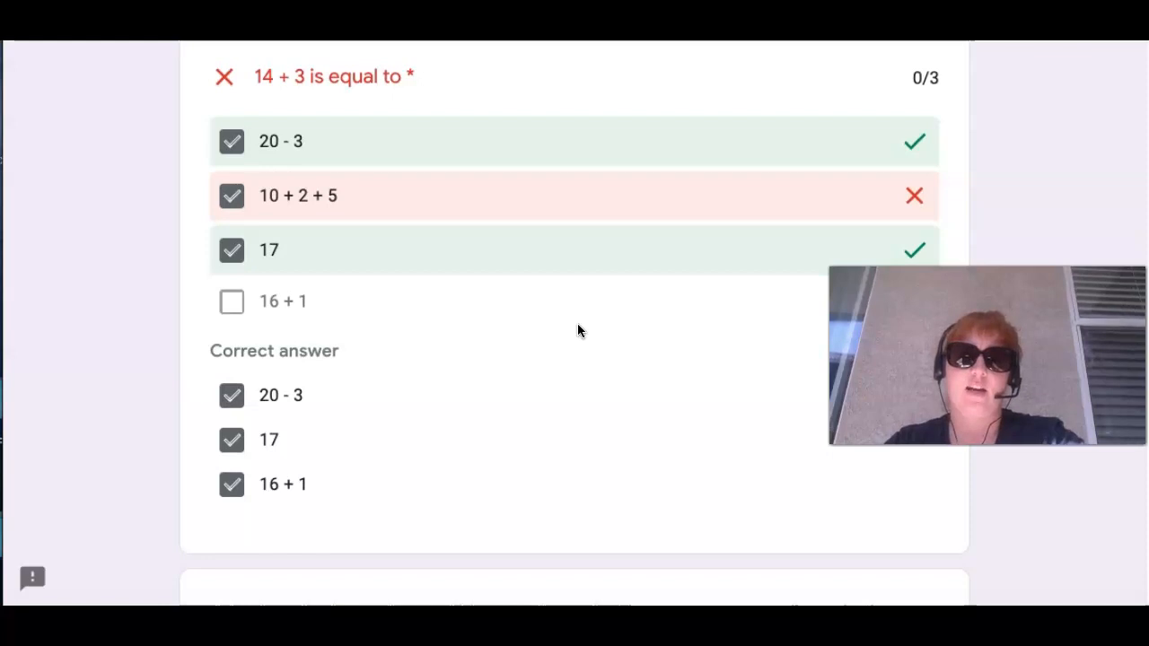
pyautogui.scroll(-5, 577, 330)
pyautogui.scroll(-7, 577, 331)
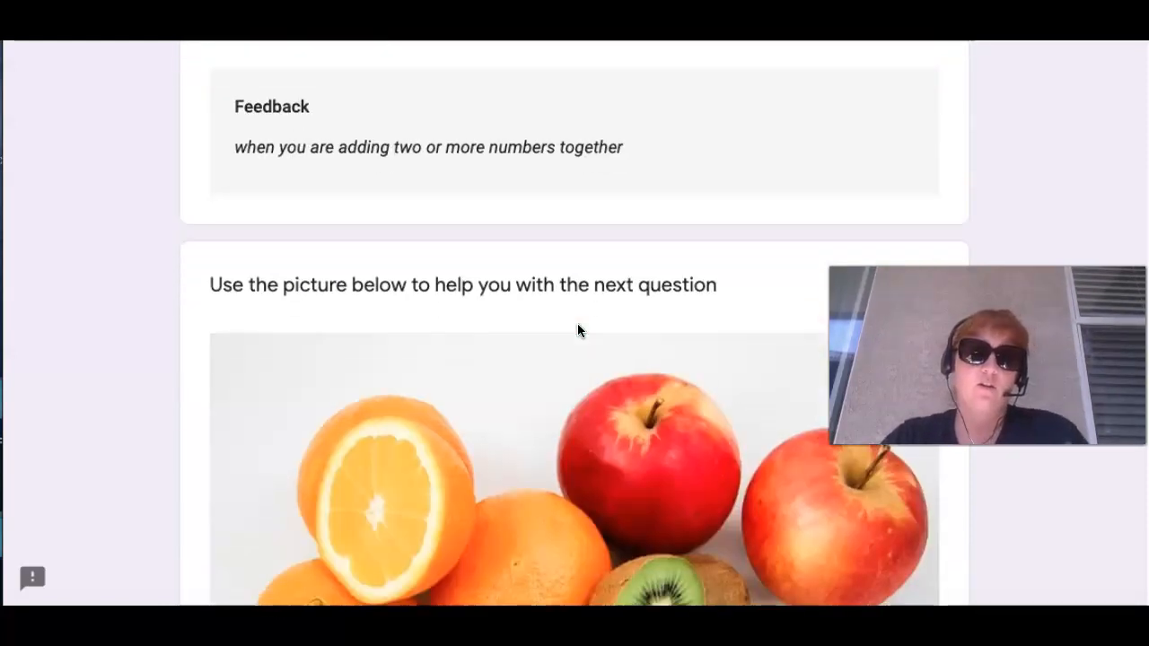
pyautogui.scroll(-6, 577, 331)
pyautogui.scroll(20, 577, 331)
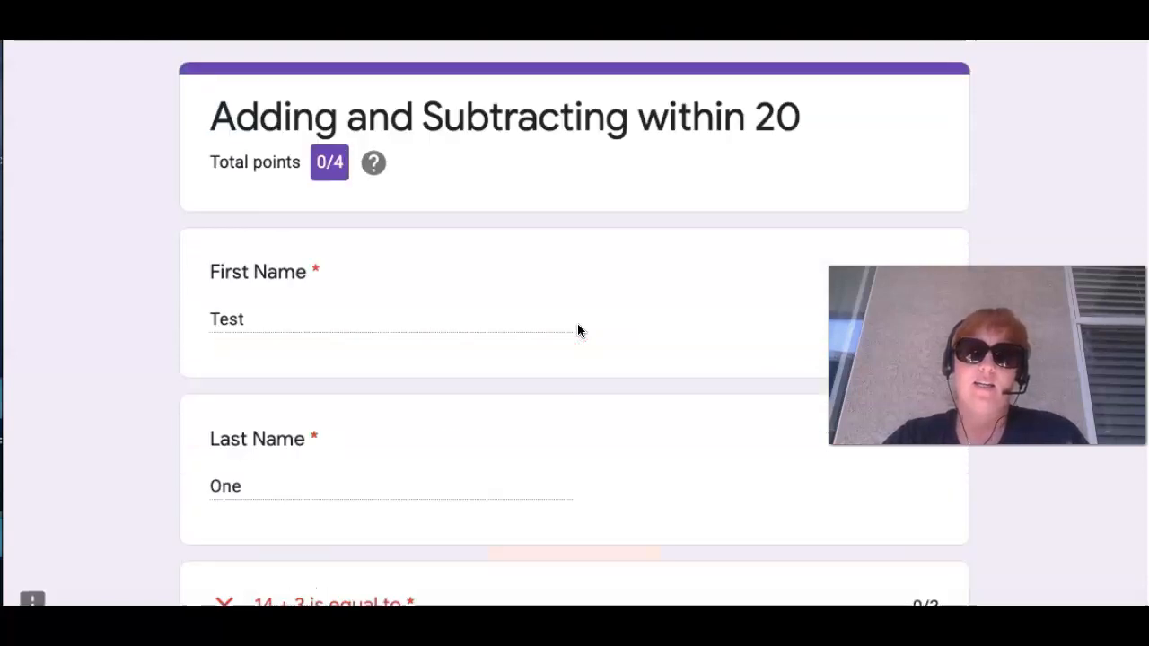
pyautogui.scroll(-1, 577, 330)
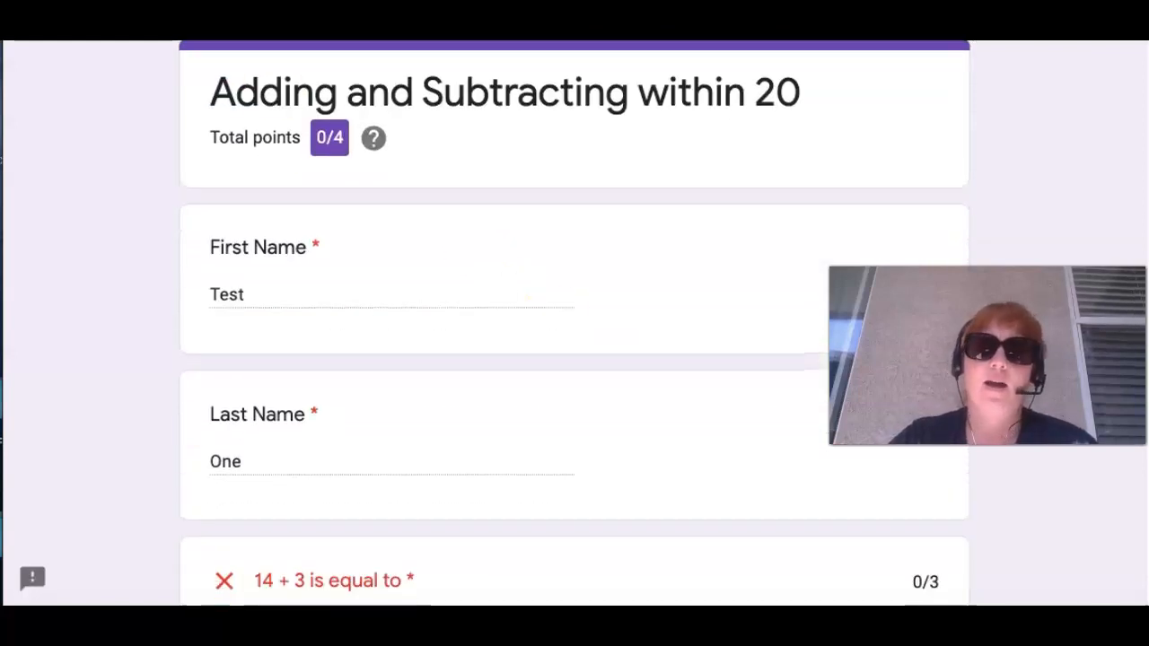
# Return to the form editor and examine the response summary's insights, points distribution and frequently missed questions.
pyautogui.press('super+w')
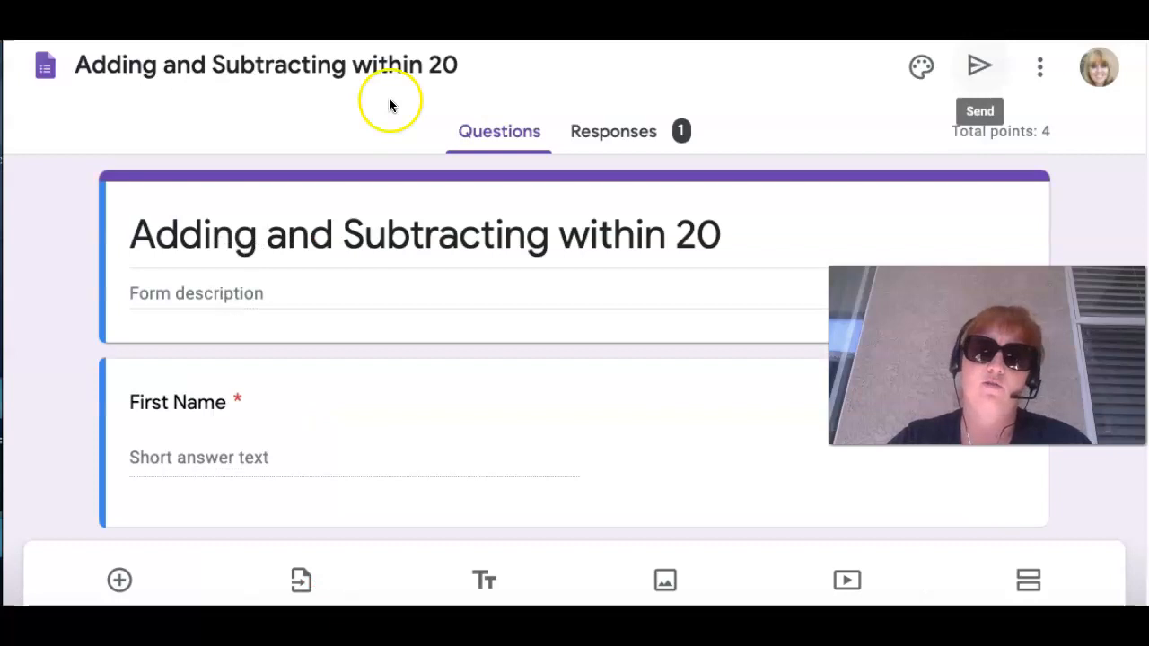
pyautogui.click(613, 141)
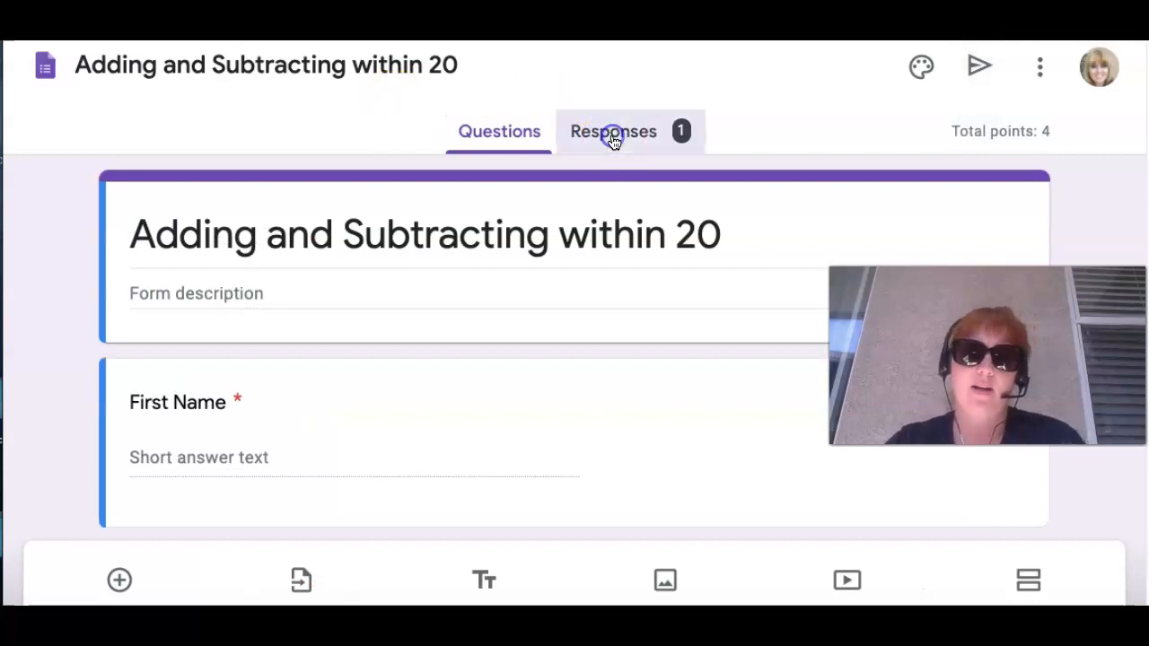
pyautogui.scroll(-3, 609, 400)
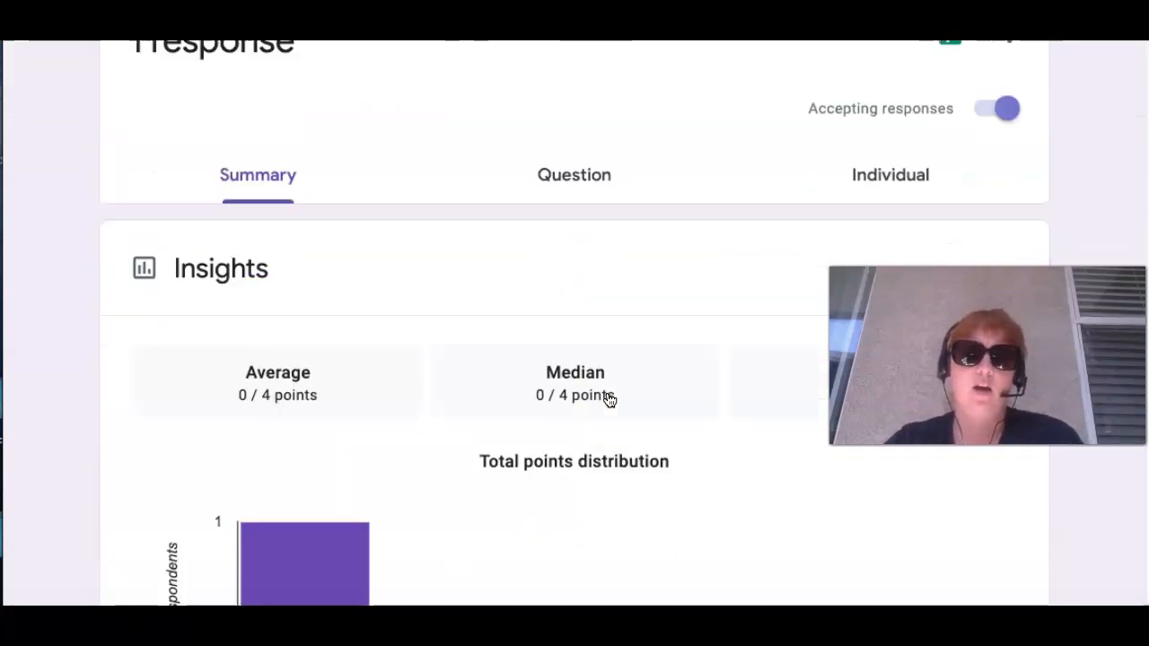
pyautogui.scroll(-2, 610, 399)
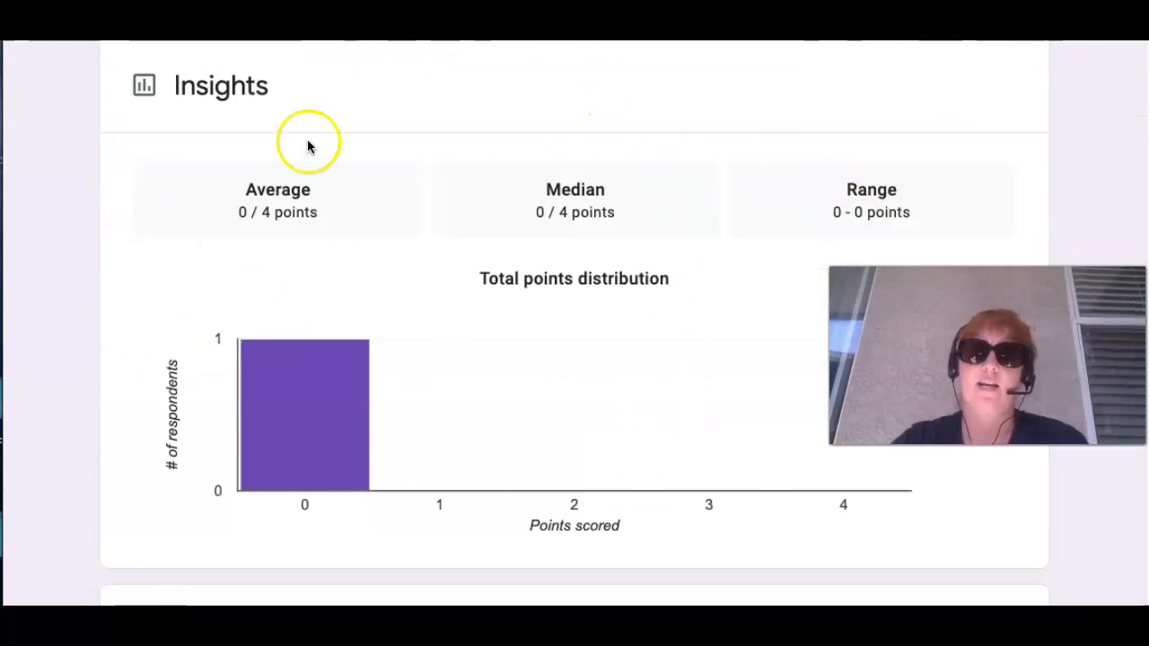
pyautogui.scroll(-5, 683, 365)
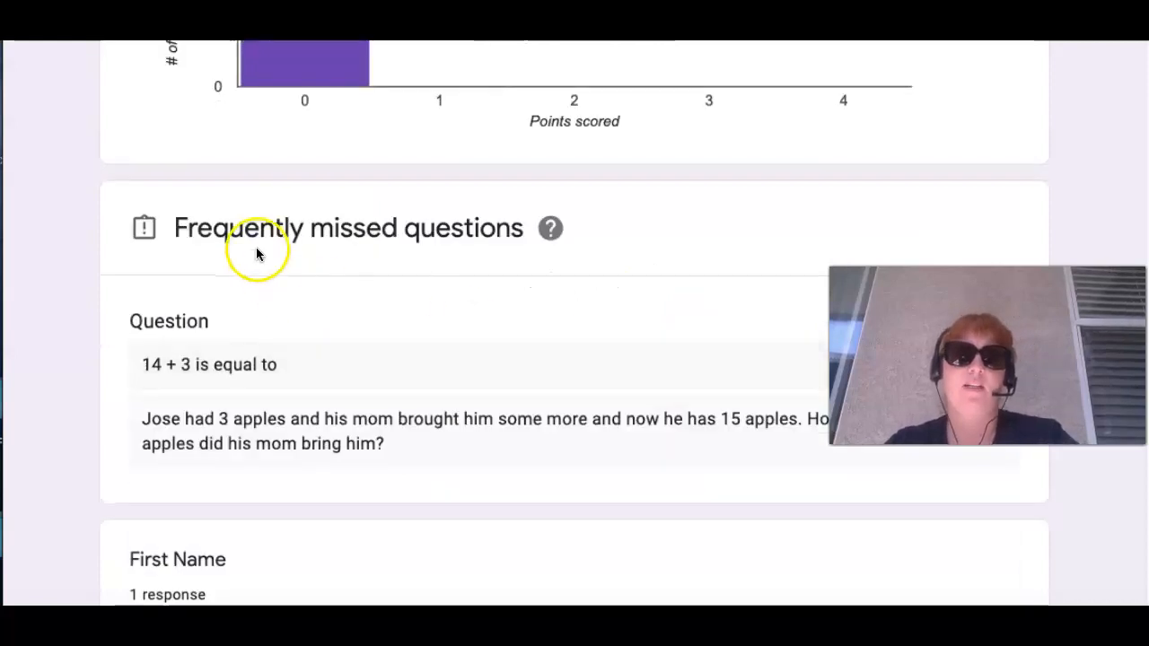
pyautogui.scroll(-3, 571, 359)
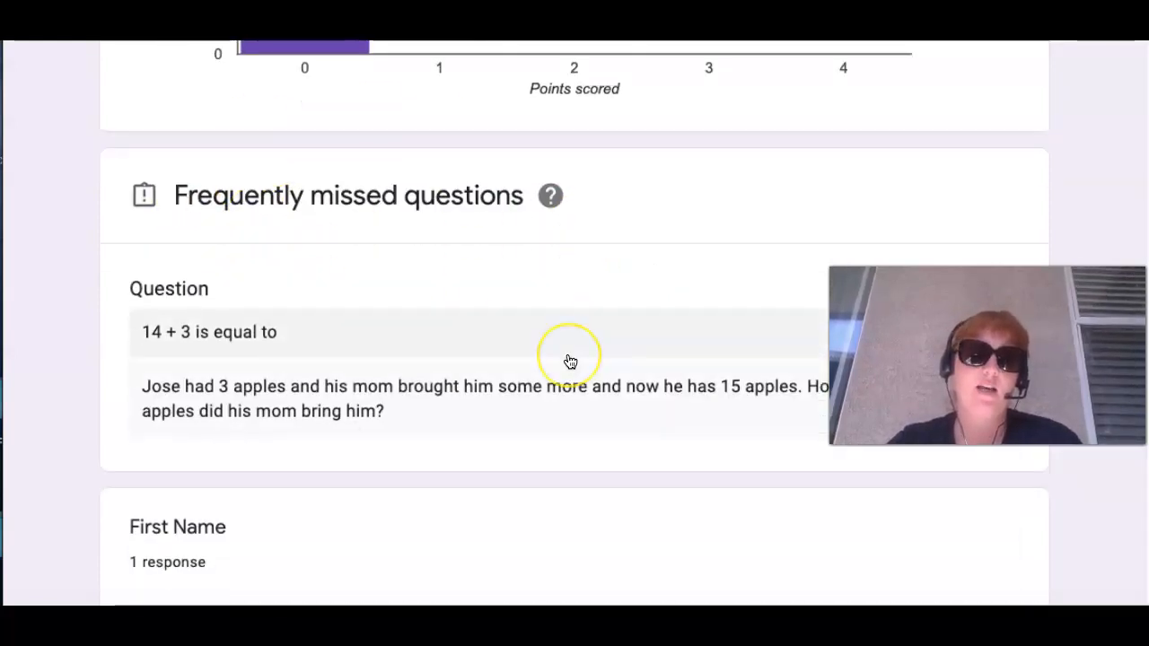
pyautogui.scroll(9, 569, 360)
pyautogui.scroll(1, 569, 359)
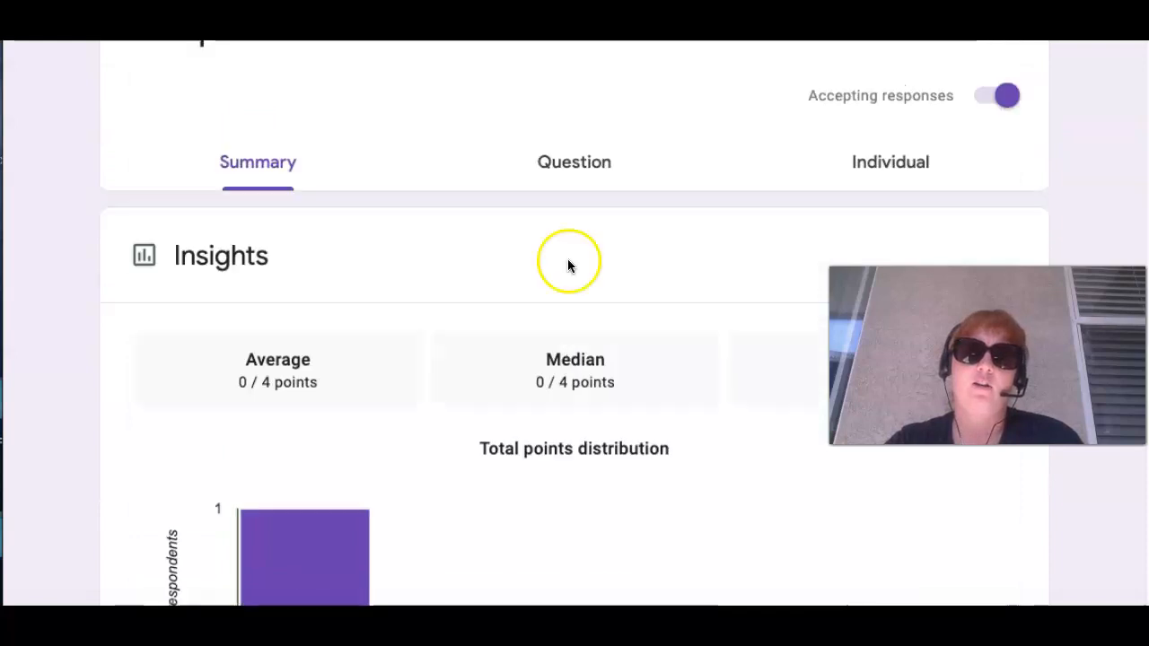
# View the responses by question and examine the First Name entry with its grading and feedback options.
pyautogui.click(569, 174)
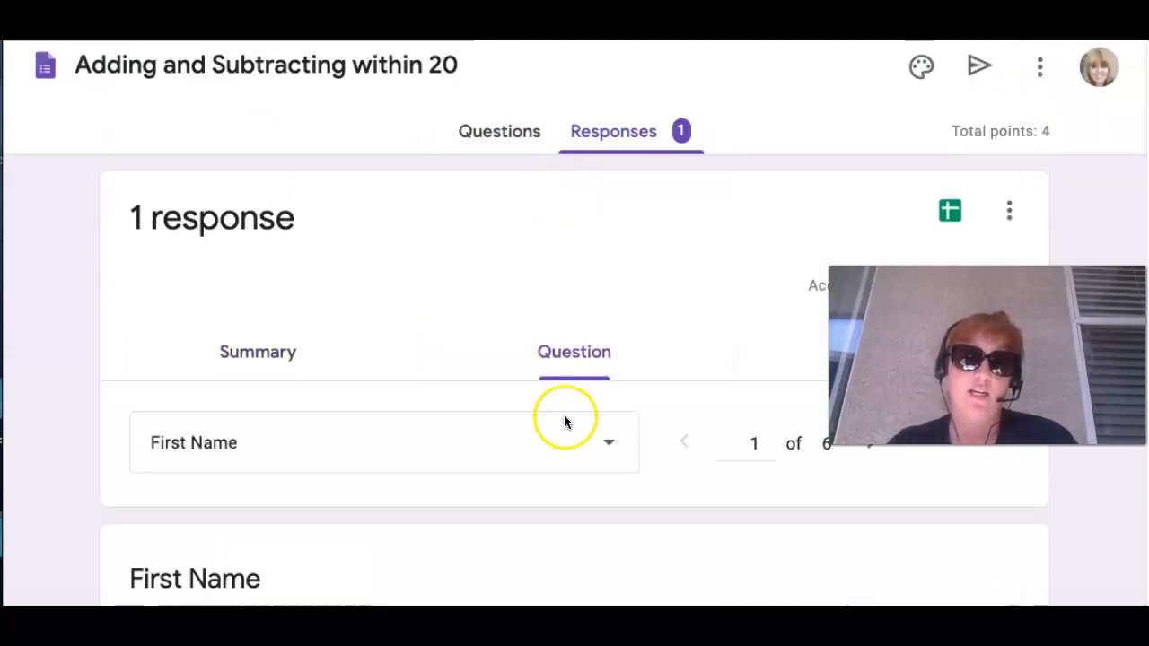
pyautogui.scroll(-2, 564, 417)
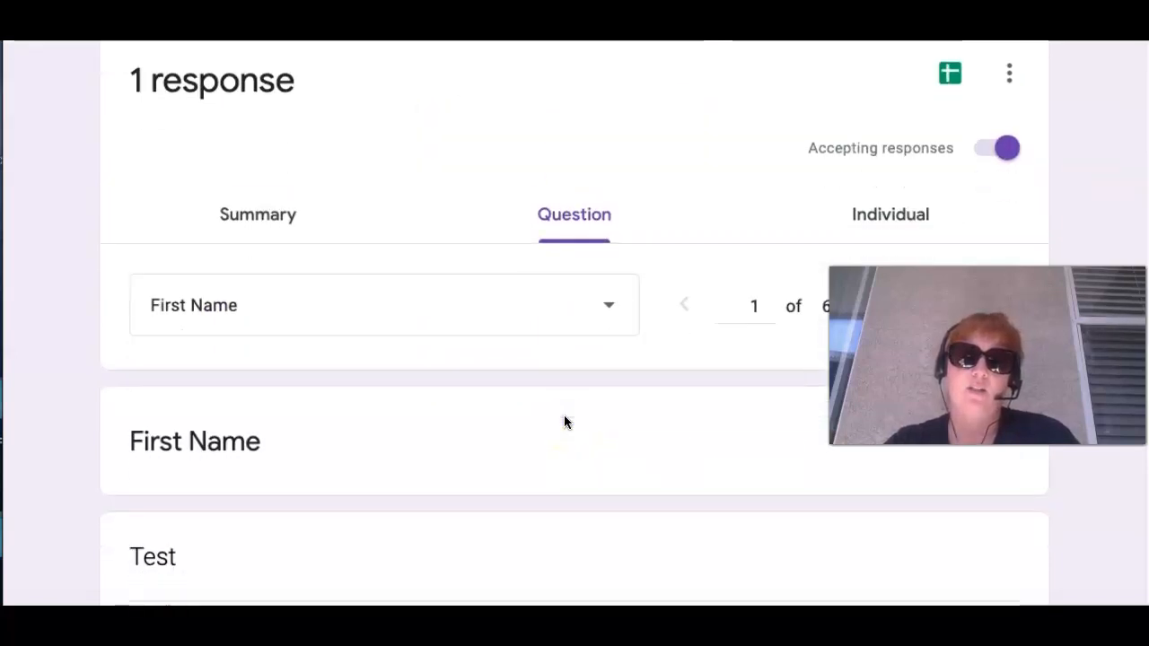
pyautogui.scroll(-3, 564, 422)
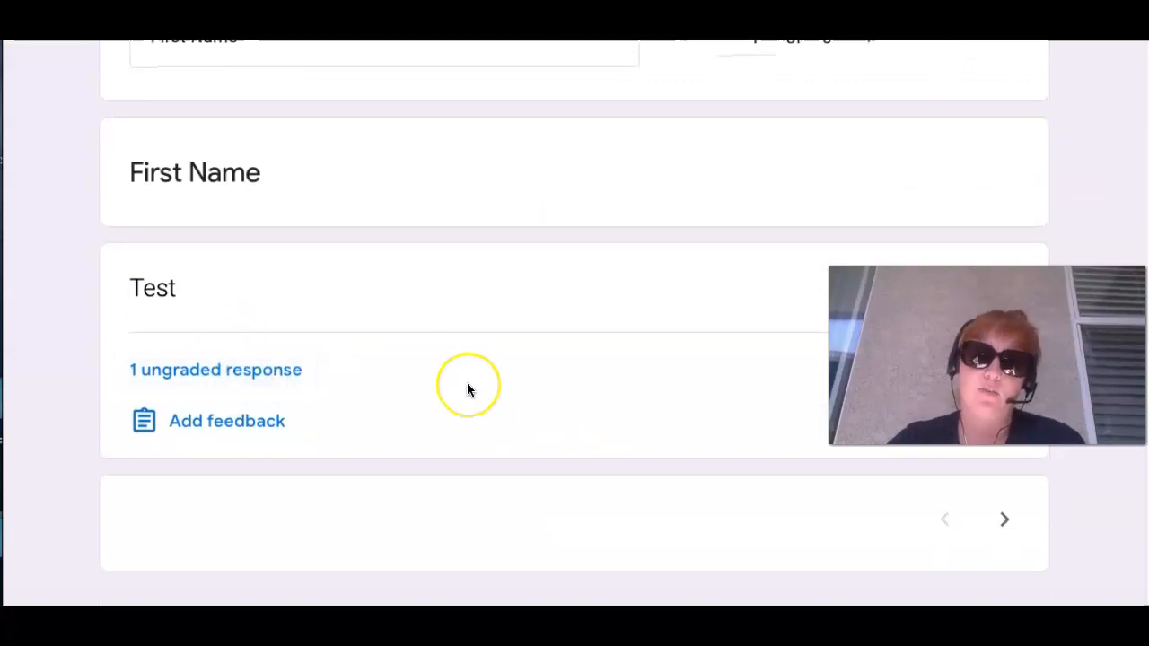
pyautogui.scroll(-1, 467, 385)
pyautogui.scroll(4, 466, 385)
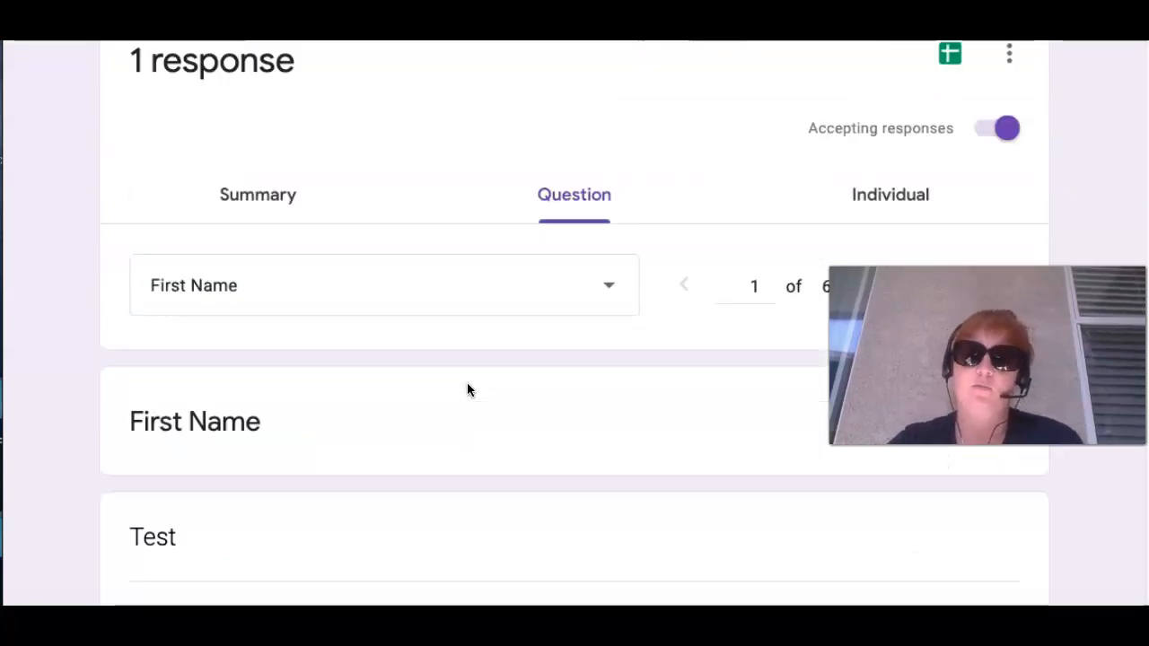
# In the individual response, give the 14 + 3 question a score of 2 points.
pyautogui.click(863, 193)
pyautogui.scroll(-10, 602, 402)
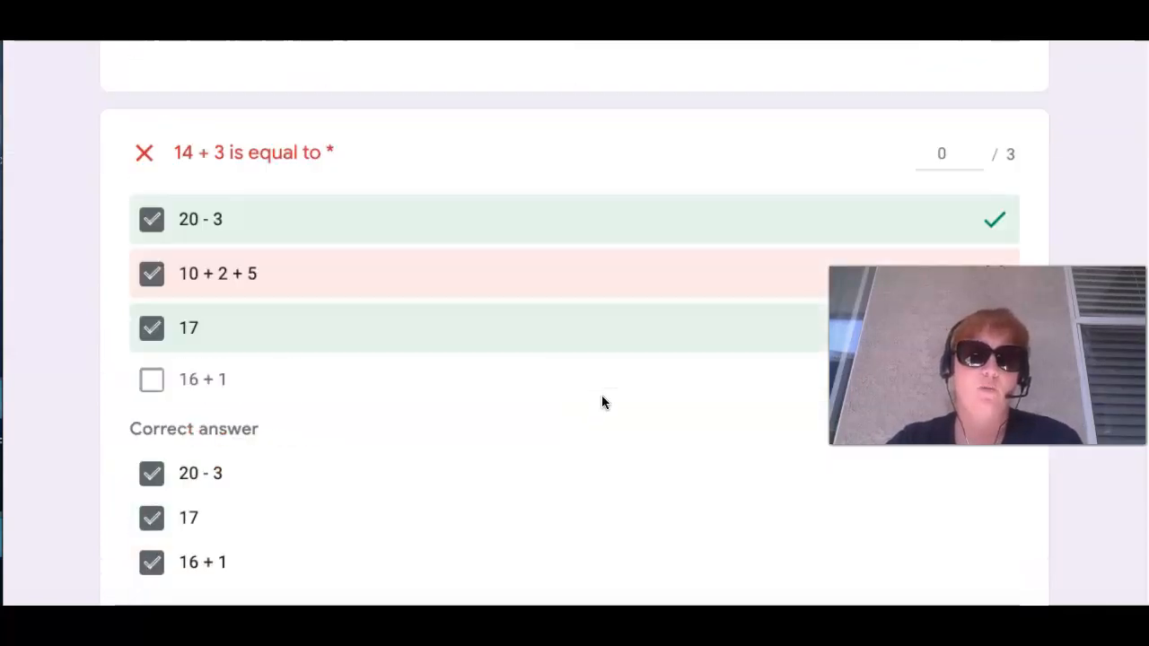
pyautogui.scroll(-1, 601, 402)
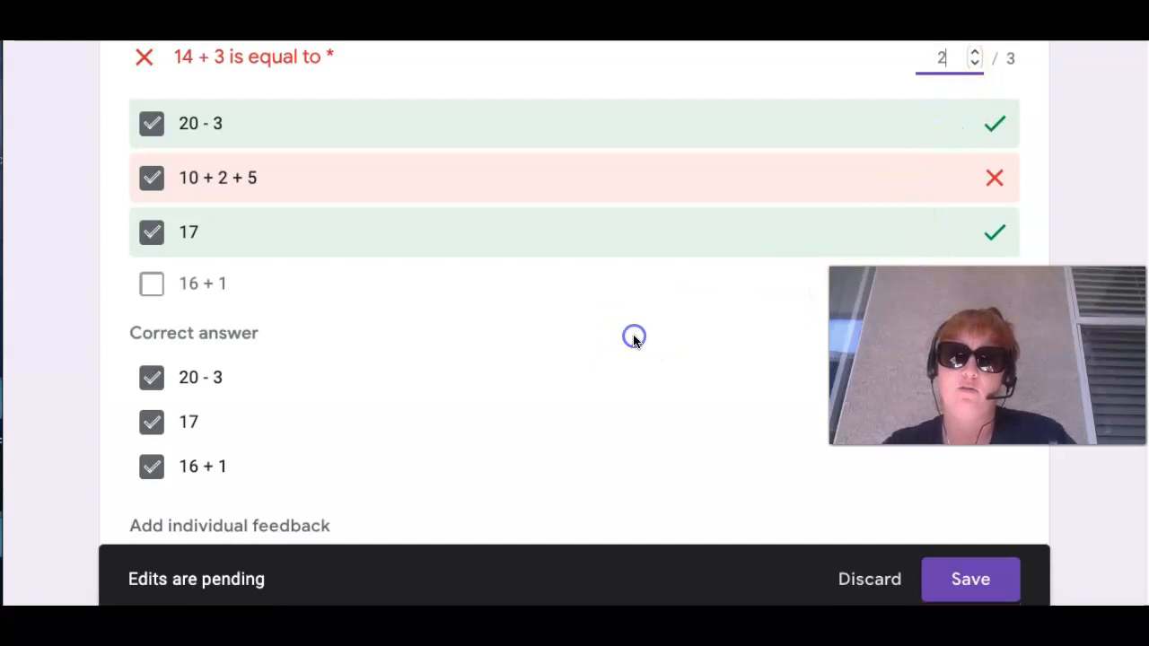
# Award points for the "What does sum mean?" answer in the individual response and save the pending score edits.
pyautogui.scroll(-5, 632, 336)
pyautogui.scroll(-4, 633, 341)
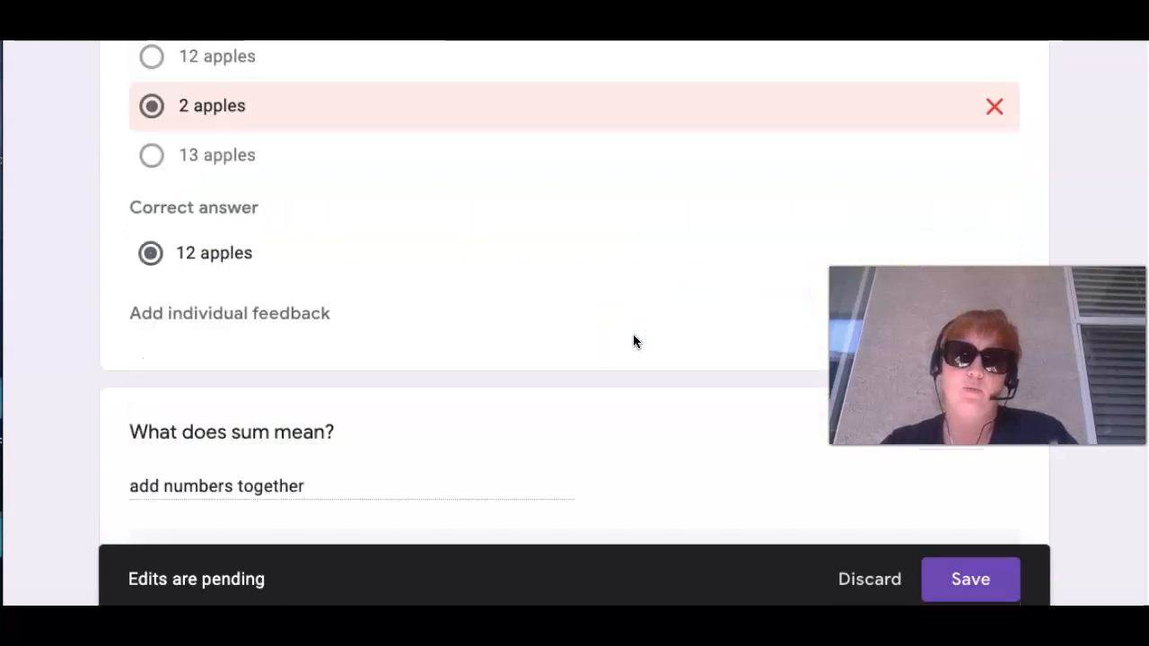
pyautogui.scroll(-3, 632, 341)
pyautogui.click(953, 140)
pyautogui.scroll(-9, 784, 249)
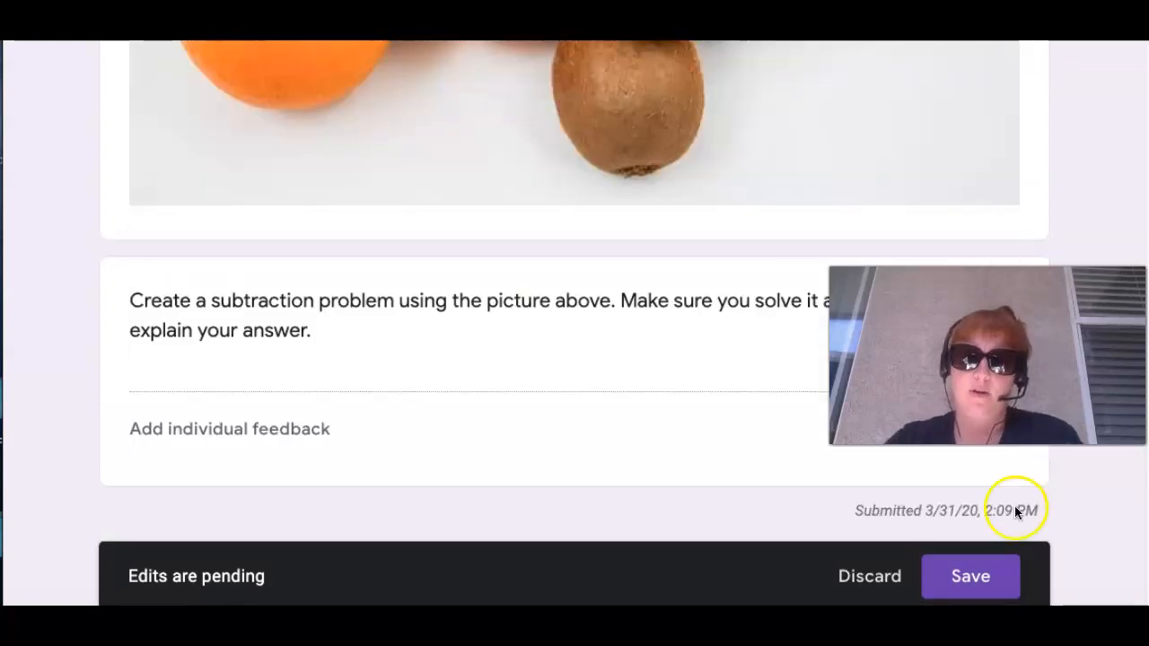
pyautogui.click(973, 580)
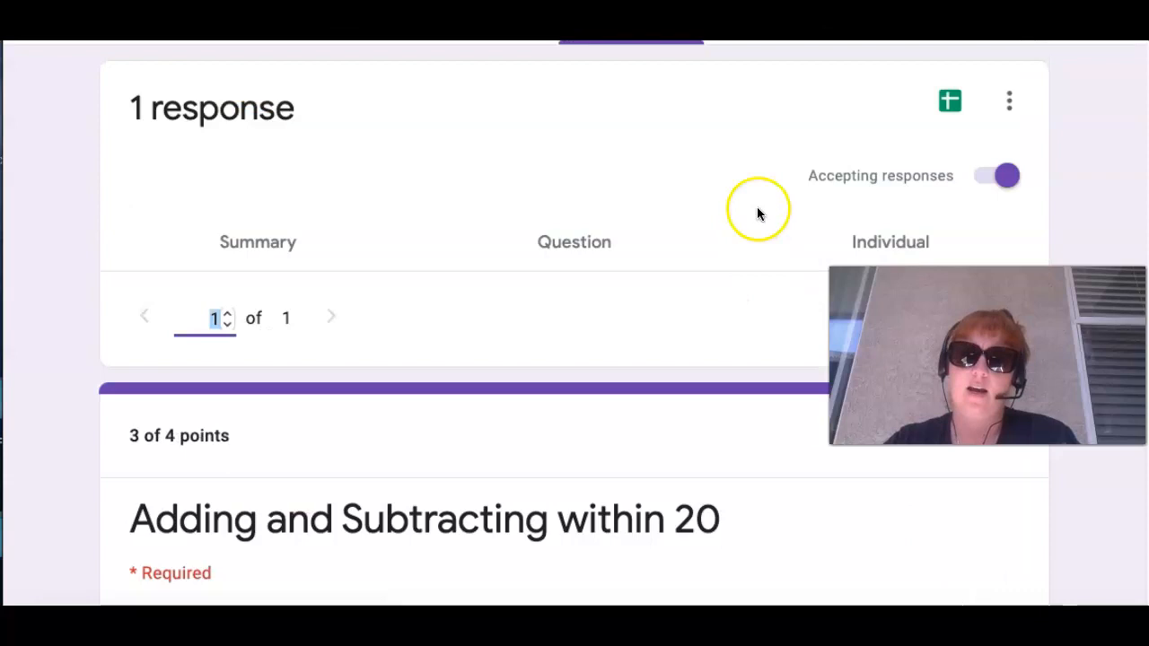
# Create a new spreadsheet as the destination for the form's responses.
pyautogui.click(949, 106)
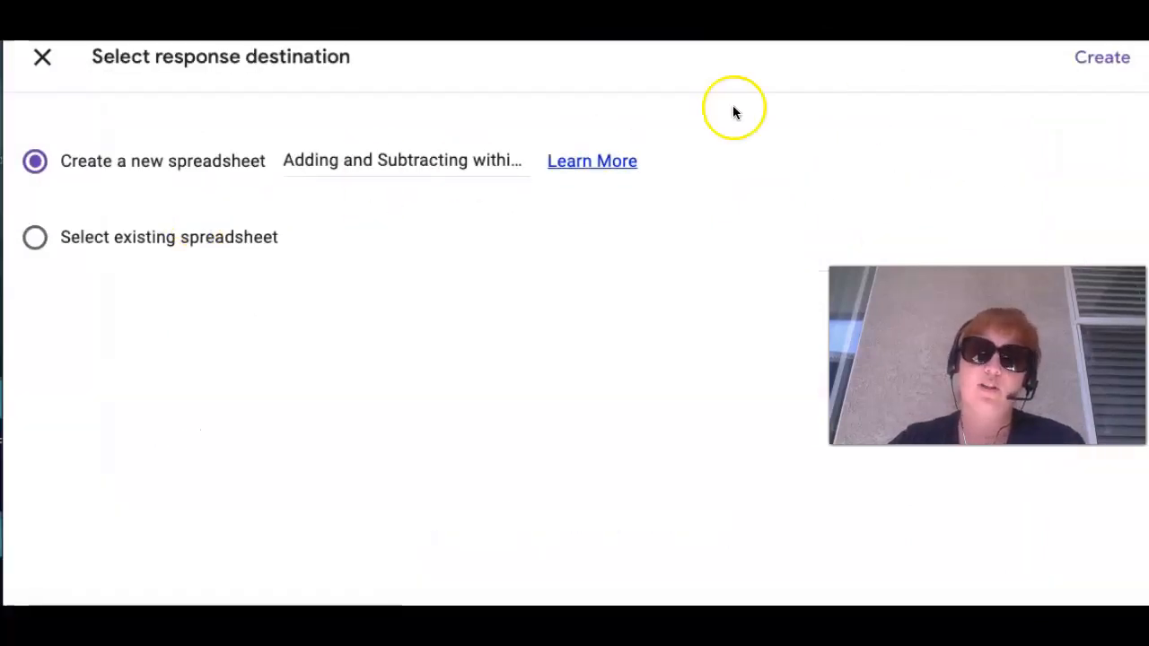
pyautogui.click(1099, 54)
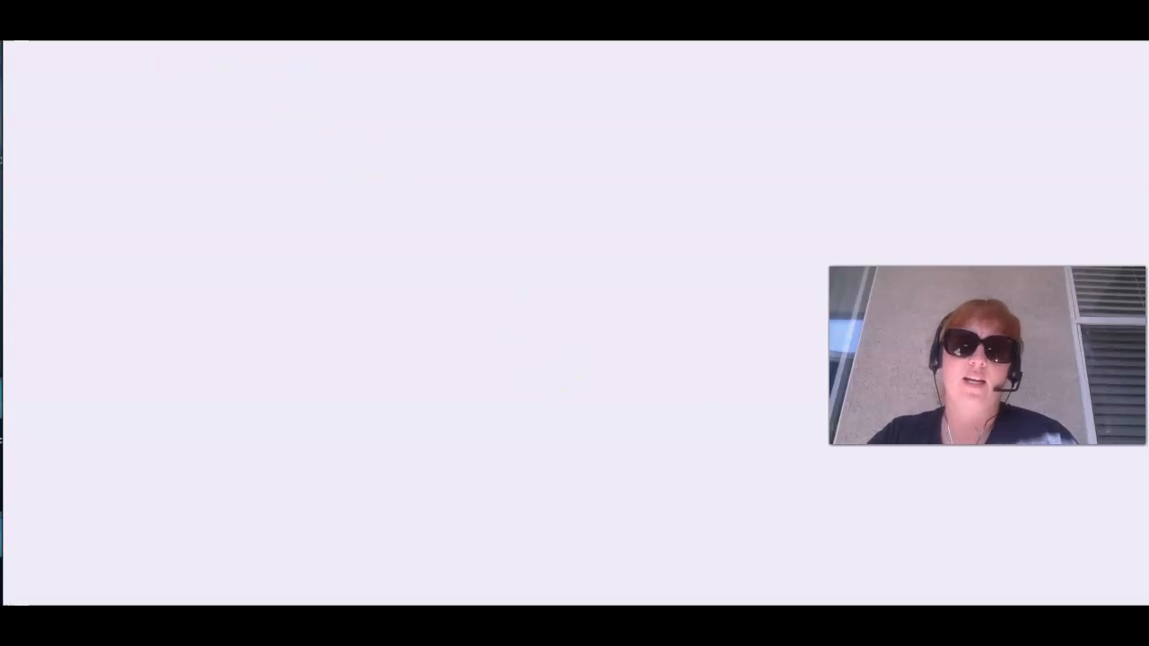
# Return to the form's responses and examine the individual response's total points and the question-by-question view.
pyautogui.scroll(5, 396, 286)
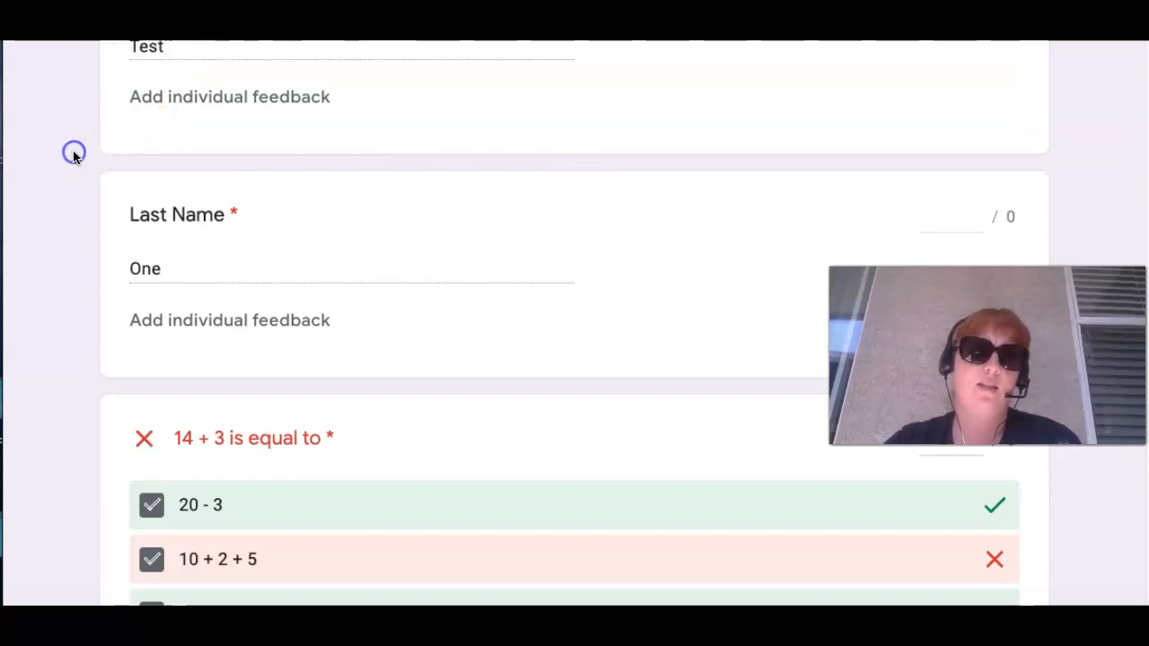
pyautogui.scroll(5, 134, 544)
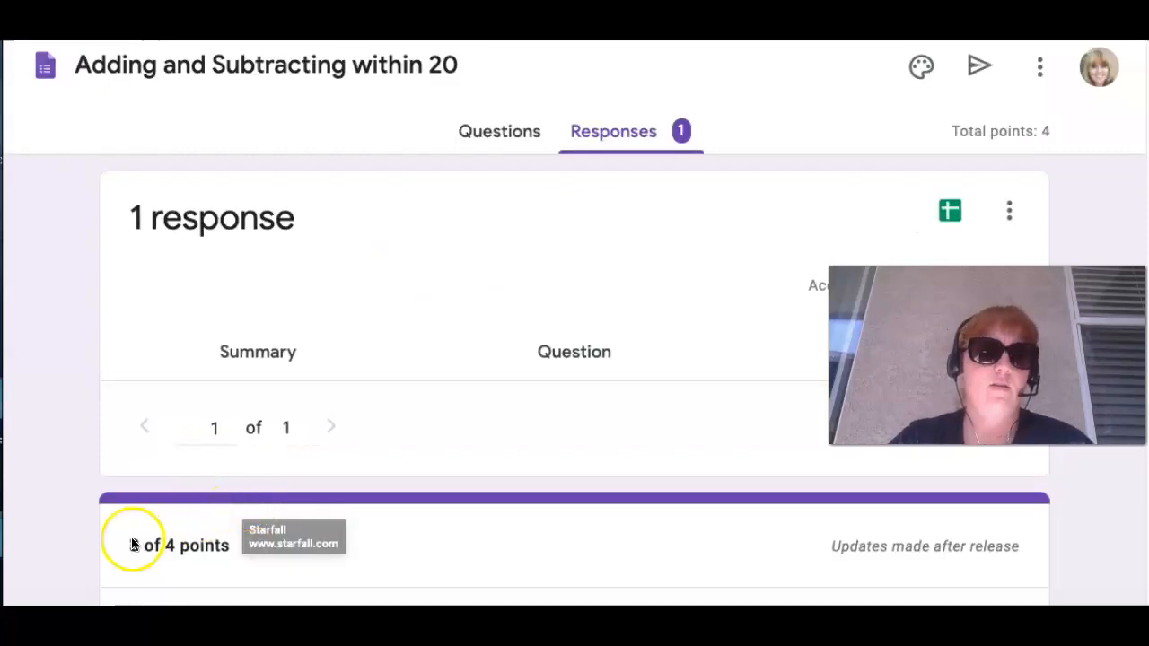
pyautogui.moveTo(119, 547); pyautogui.dragTo(233, 546)
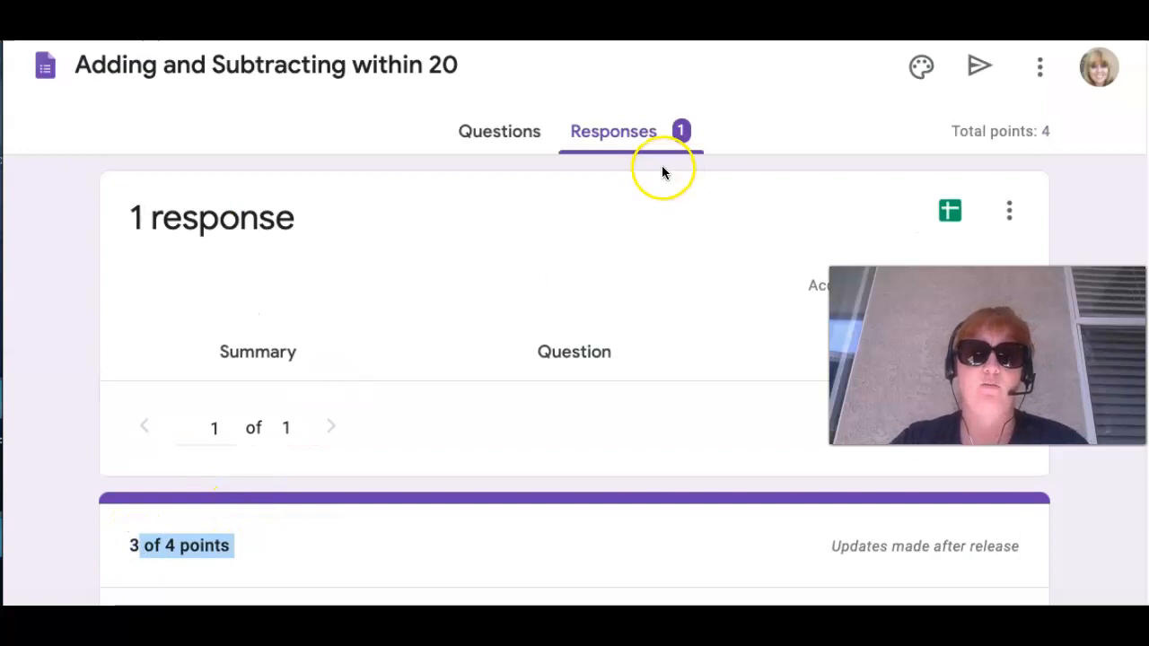
pyautogui.click(573, 351)
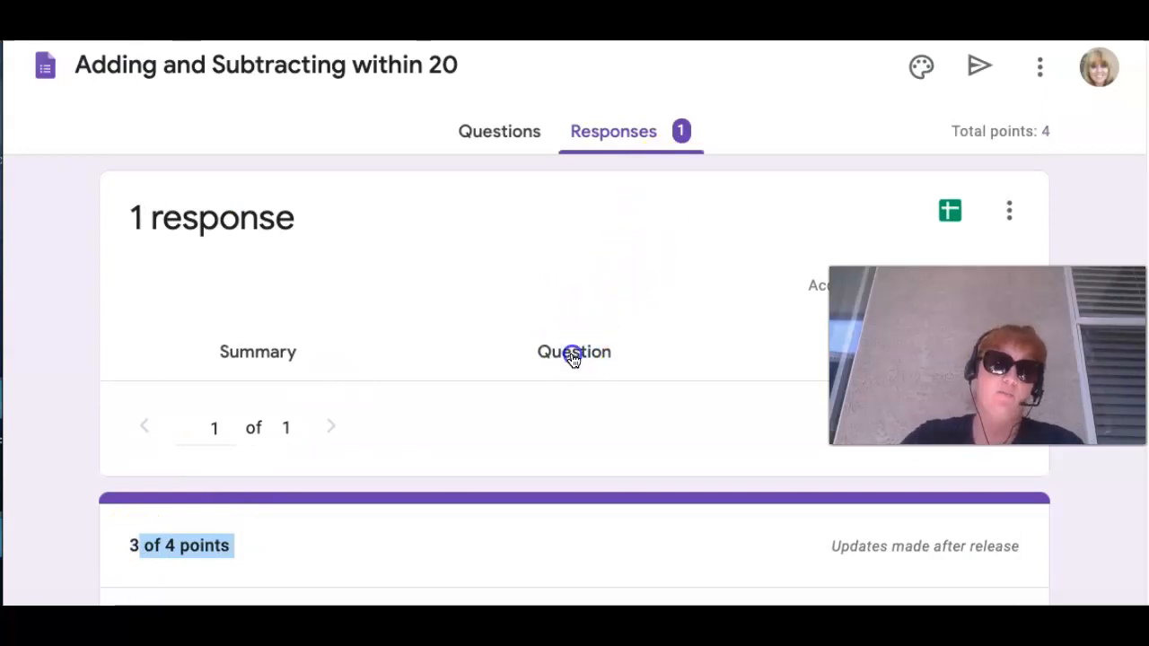
pyautogui.scroll(-2, 573, 360)
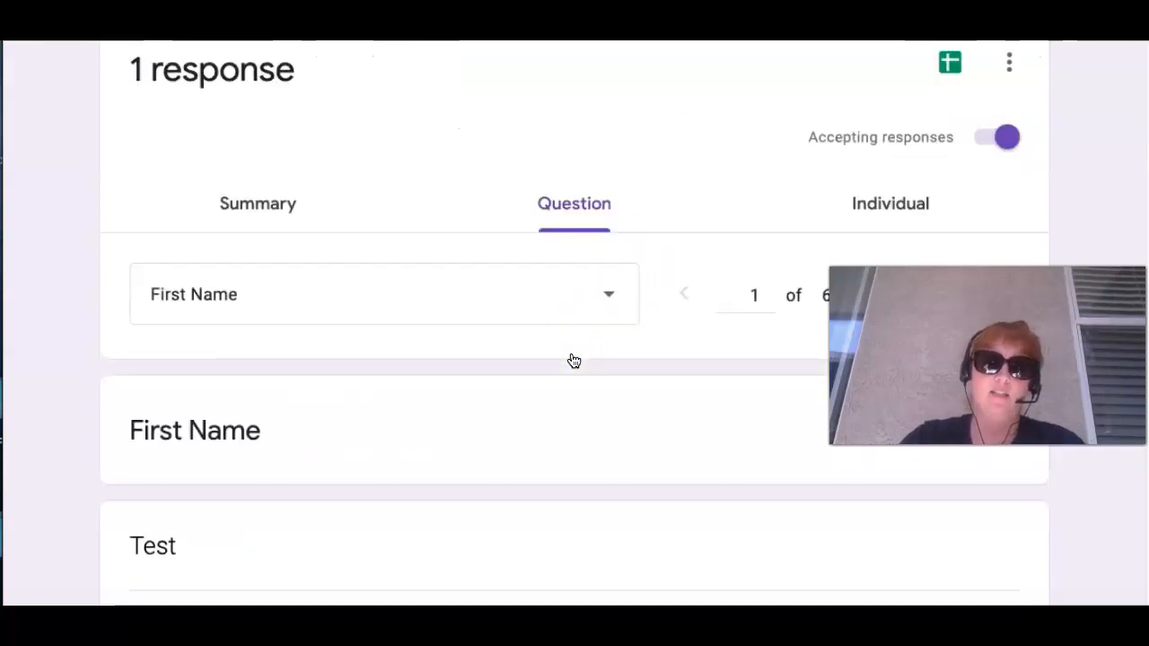
pyautogui.scroll(-3, 574, 361)
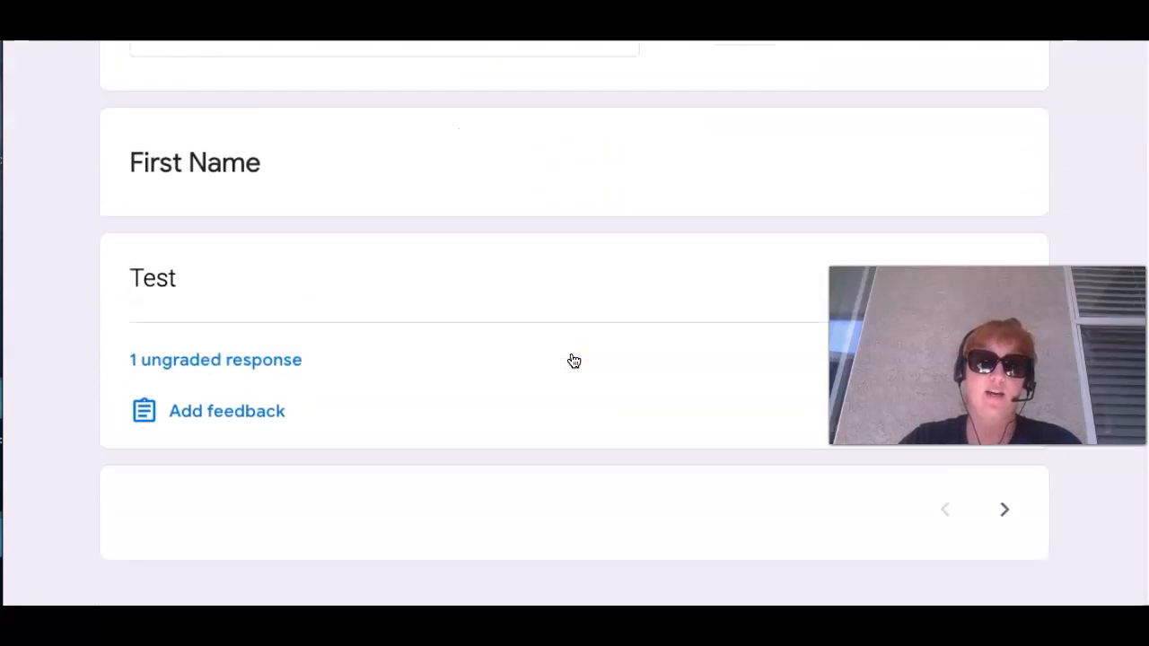
pyautogui.scroll(5, 573, 360)
pyautogui.scroll(1, 746, 303)
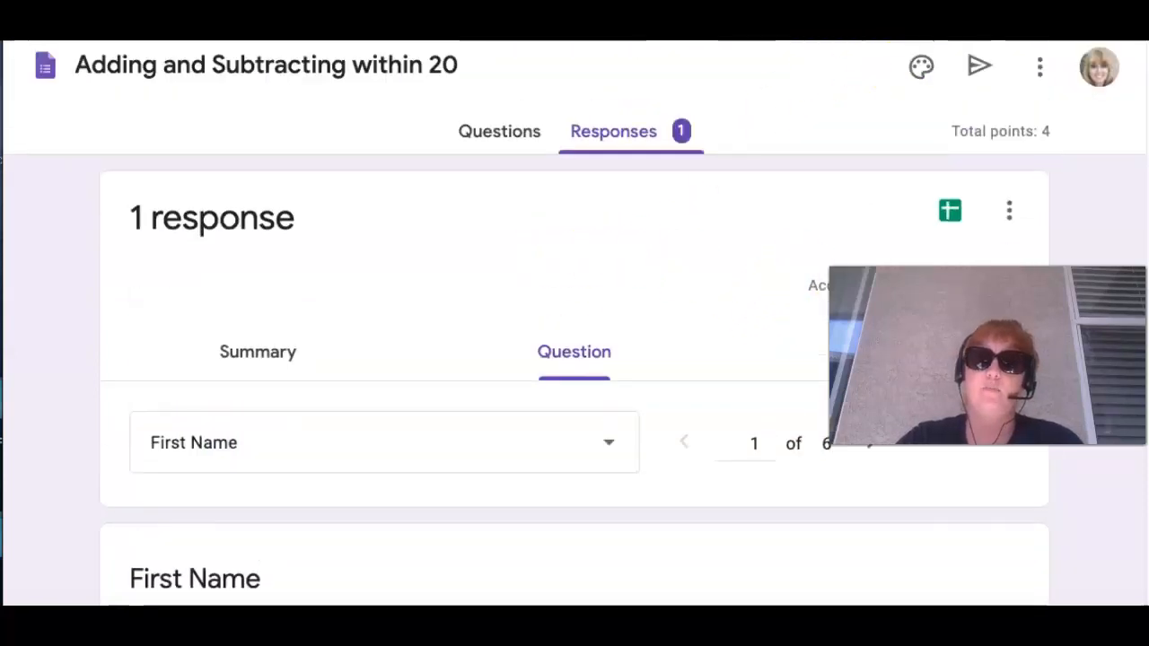
# Switch to the responses spreadsheet in Google Sheets and examine the score, names and answers across the submission's row.
pyautogui.hotkey('ctrl', 'Tab')
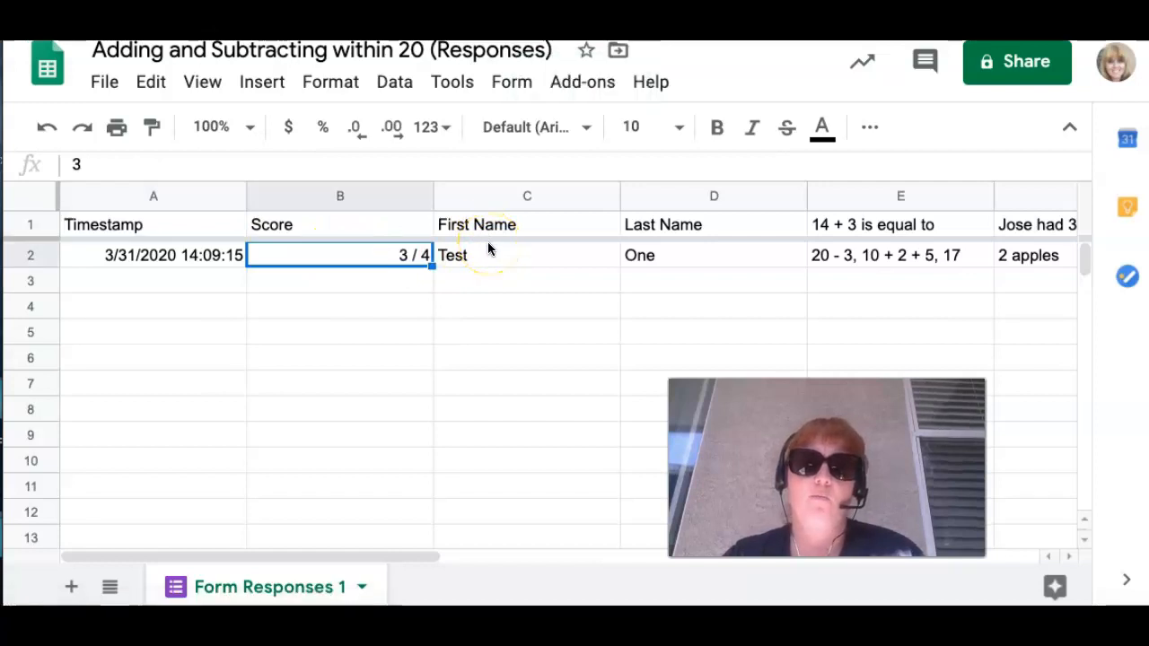
pyautogui.press('Right')
pyautogui.press('Right')
pyautogui.press('Right')
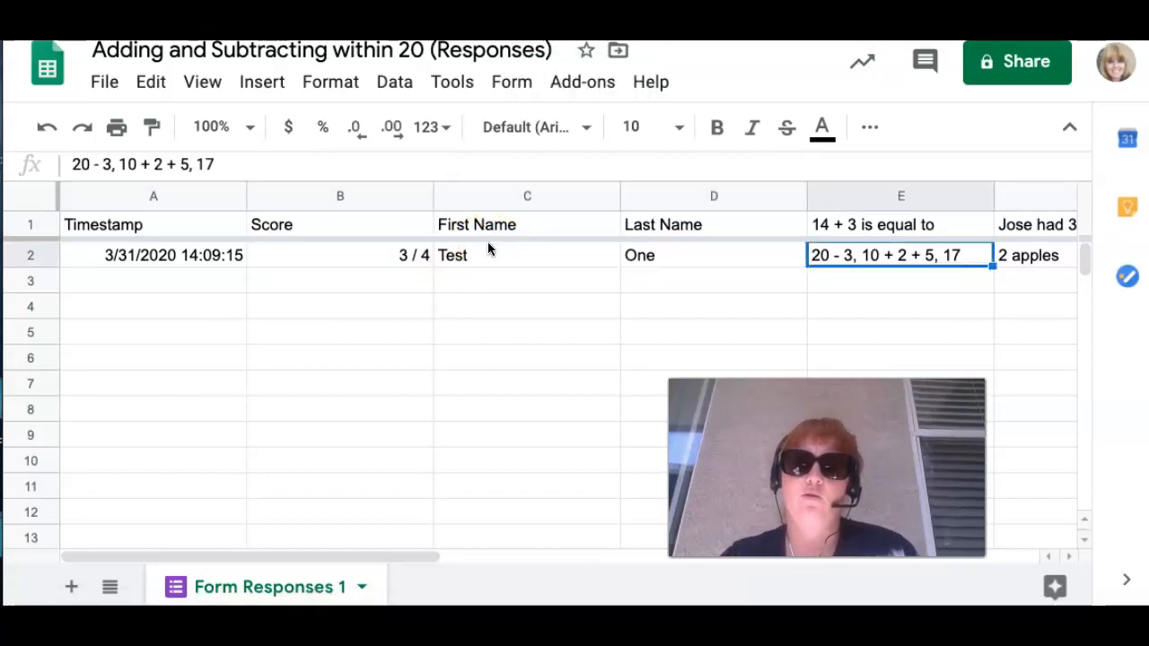
pyautogui.press('Right')
pyautogui.press('Right')
pyautogui.press('Right')
pyautogui.press('Right')
pyautogui.press('Right')
pyautogui.press('Right')
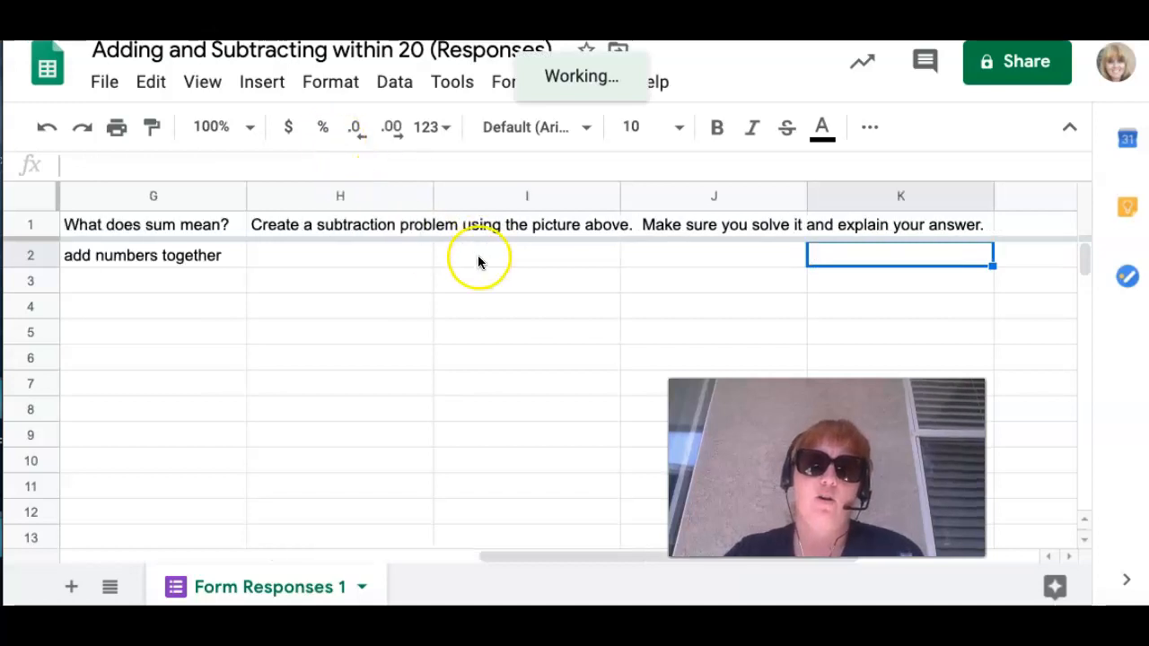
pyautogui.press('Left')
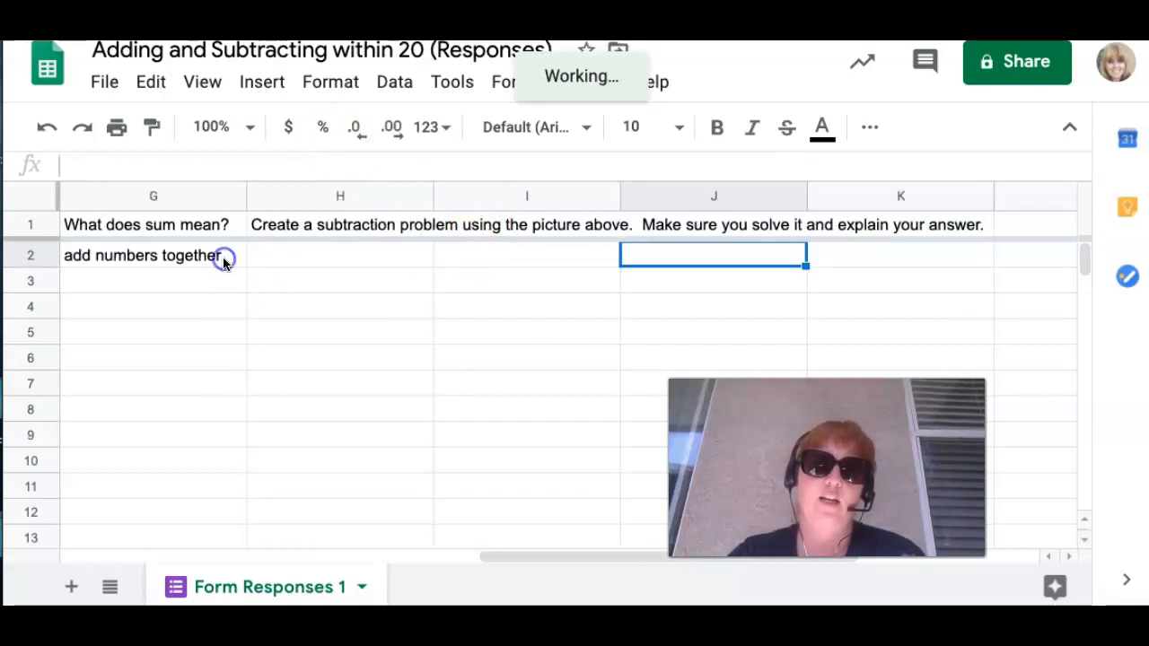
pyautogui.press('Left')
pyautogui.press('Left')
pyautogui.press('Left')
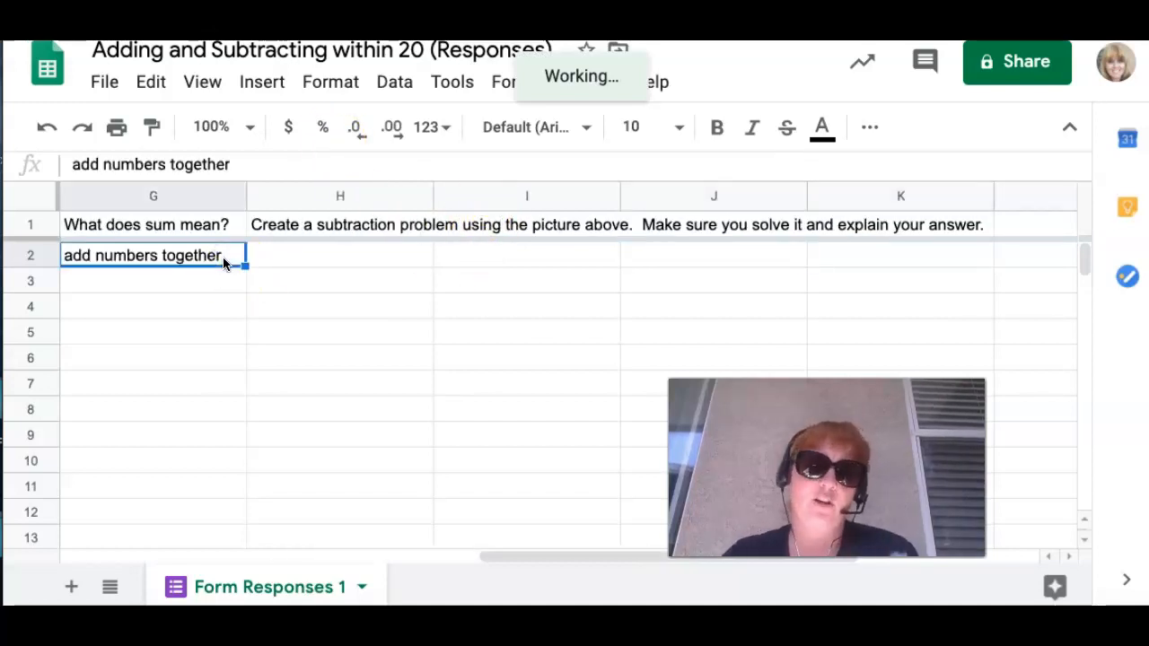
pyautogui.press('Left')
pyautogui.press('Left')
pyautogui.press('Left')
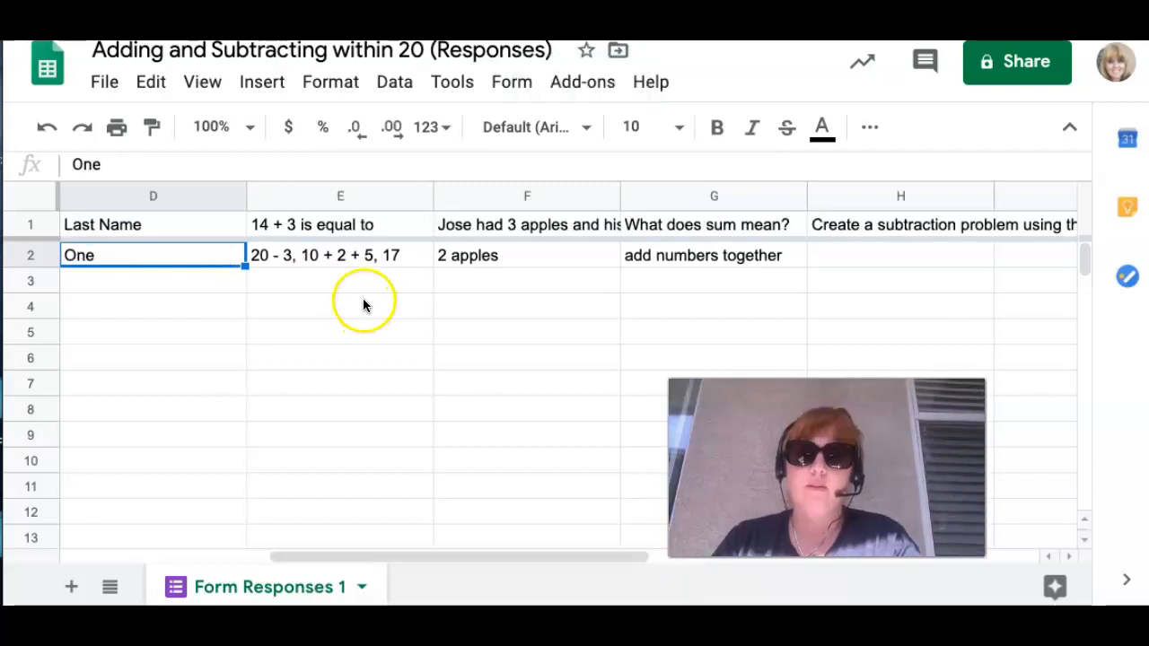
# Highlight the "2 apples" answer cell F2 with a cyan fill colour.
pyautogui.click(508, 257)
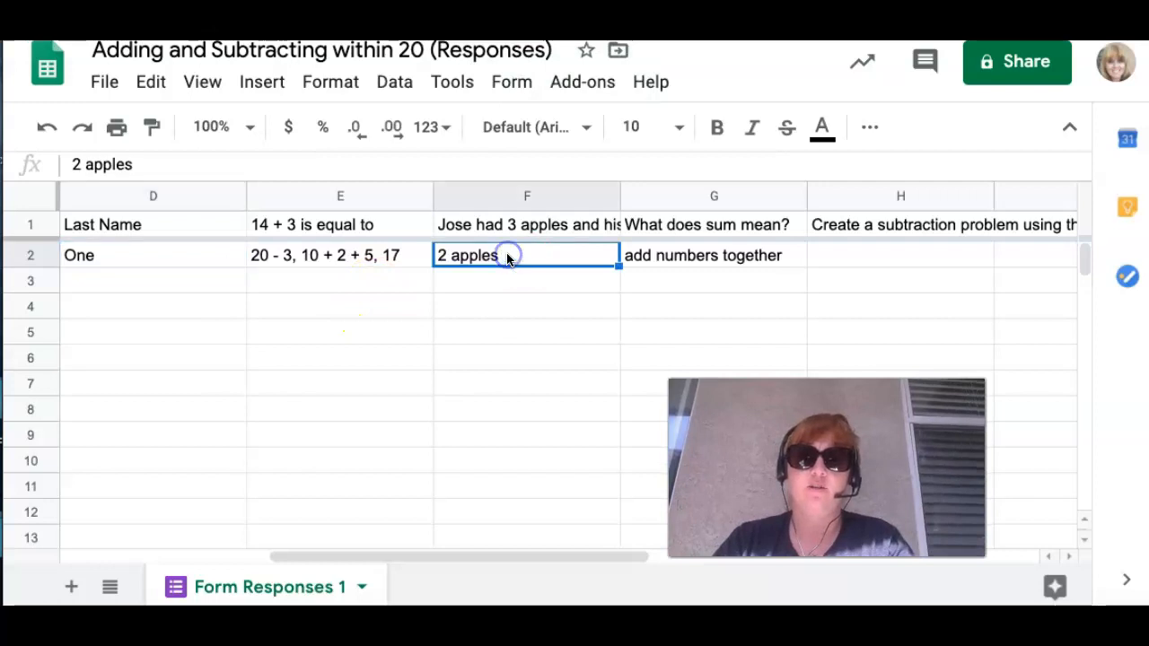
pyautogui.click(870, 129)
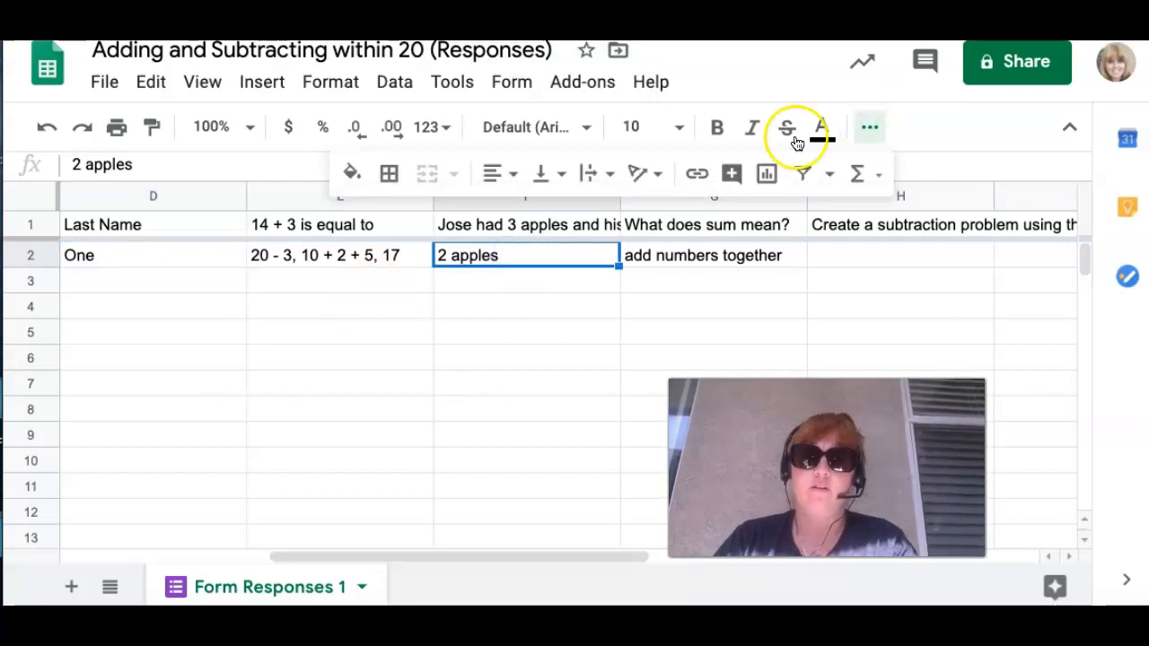
pyautogui.click(356, 175)
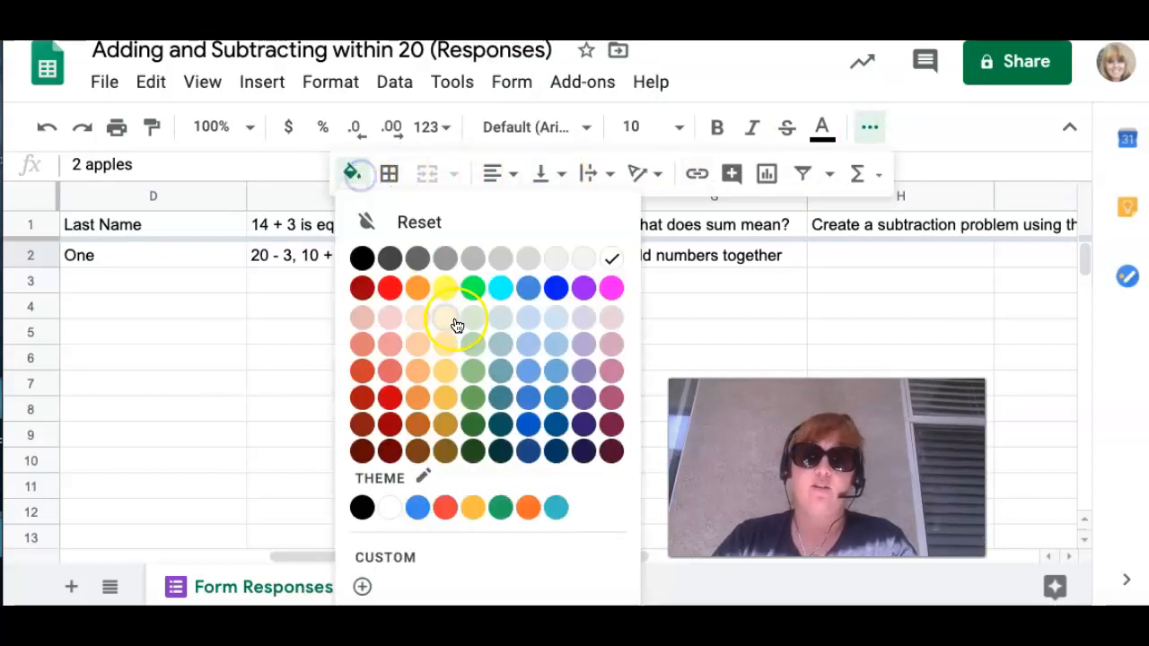
pyautogui.click(499, 288)
pyautogui.click(494, 284)
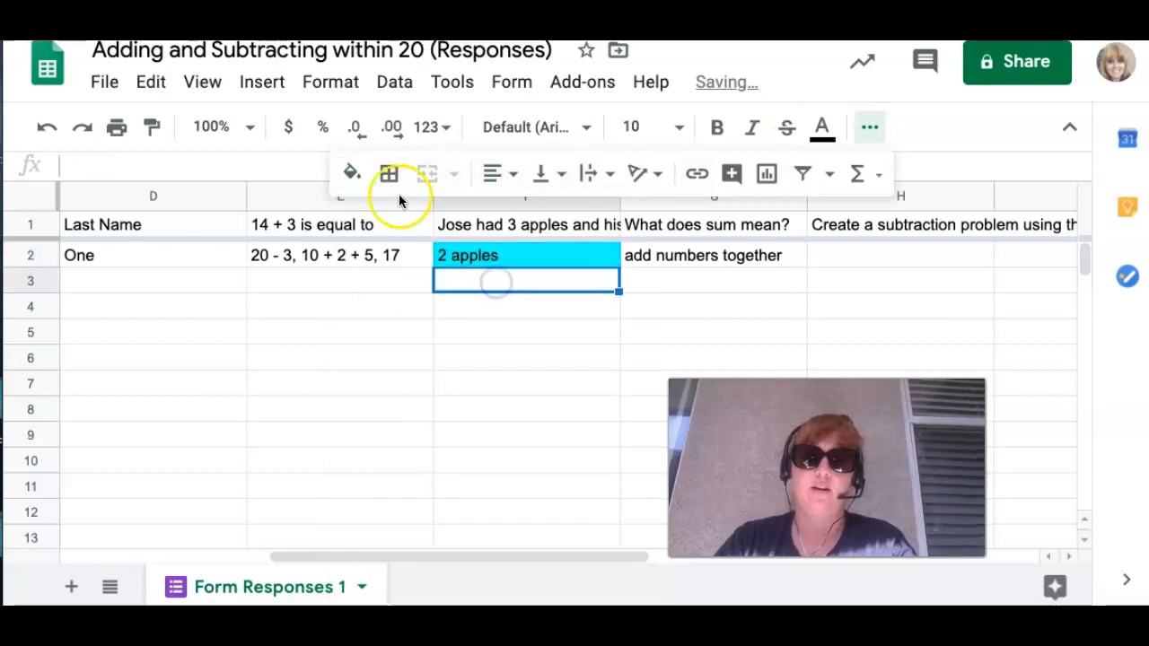
# Fill the empty cell F3, directly below the "2 apples" answer, with cornflower blue.
pyautogui.click(352, 172)
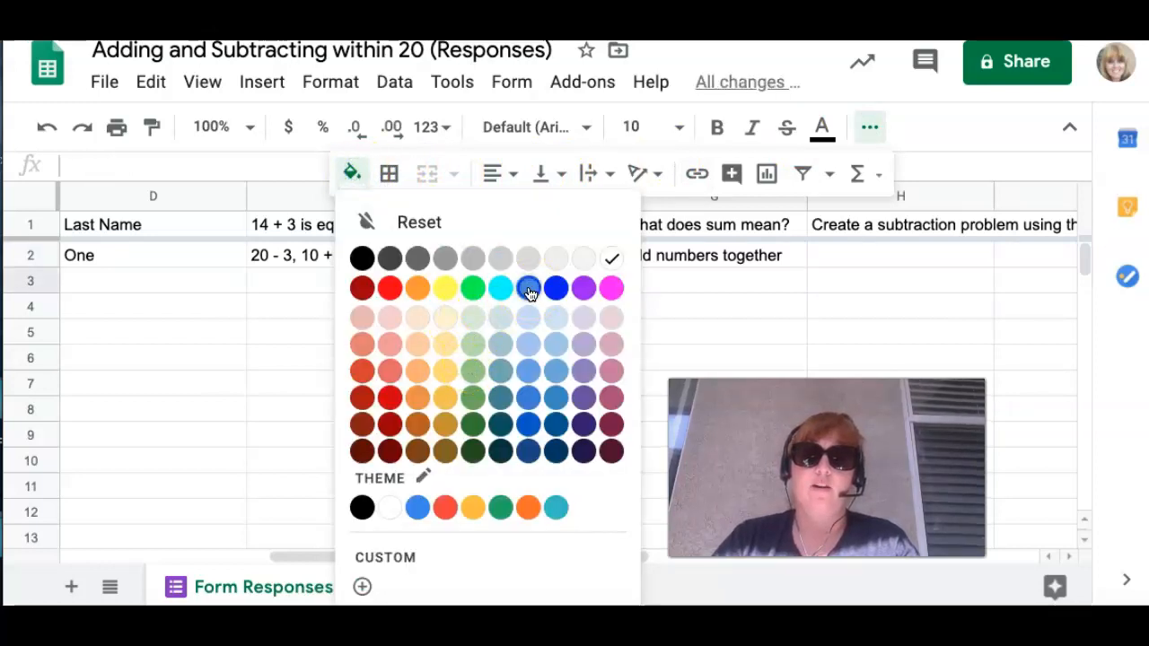
pyautogui.click(529, 288)
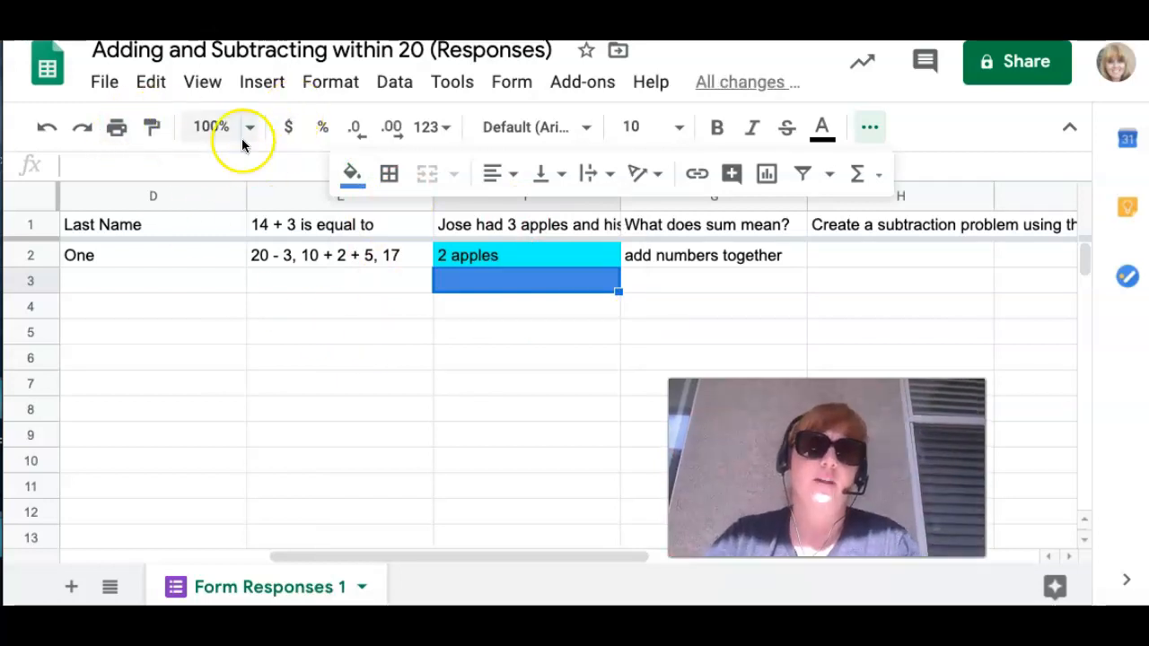
# Return to the quiz in Google Forms and stop the form from accepting responses.
pyautogui.hotkey('ctrl', 'shift', 'Tab')
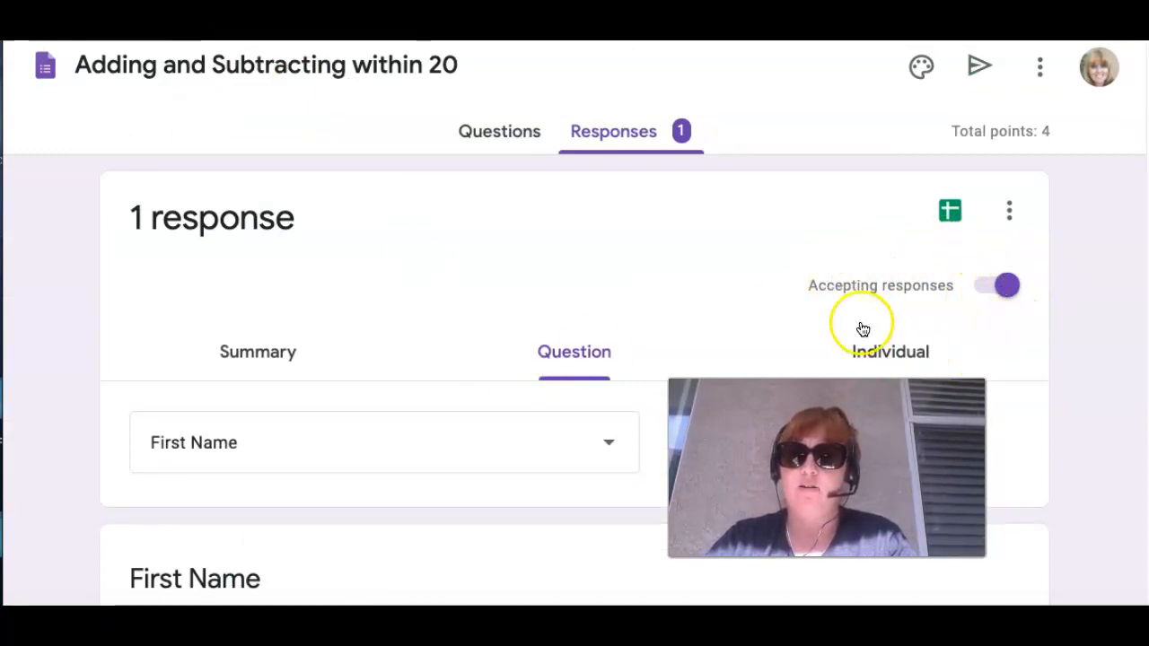
pyautogui.click(996, 287)
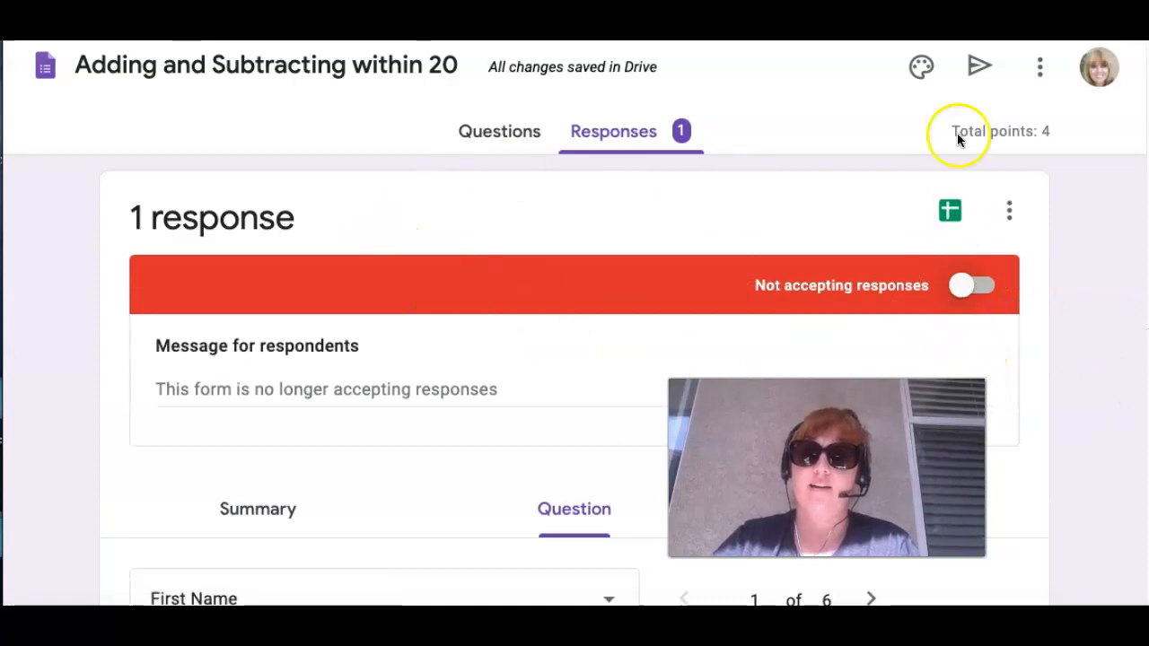
# Open the form's sending options and examine the email recipient, subject, message and collaborator settings.
pyautogui.click(978, 70)
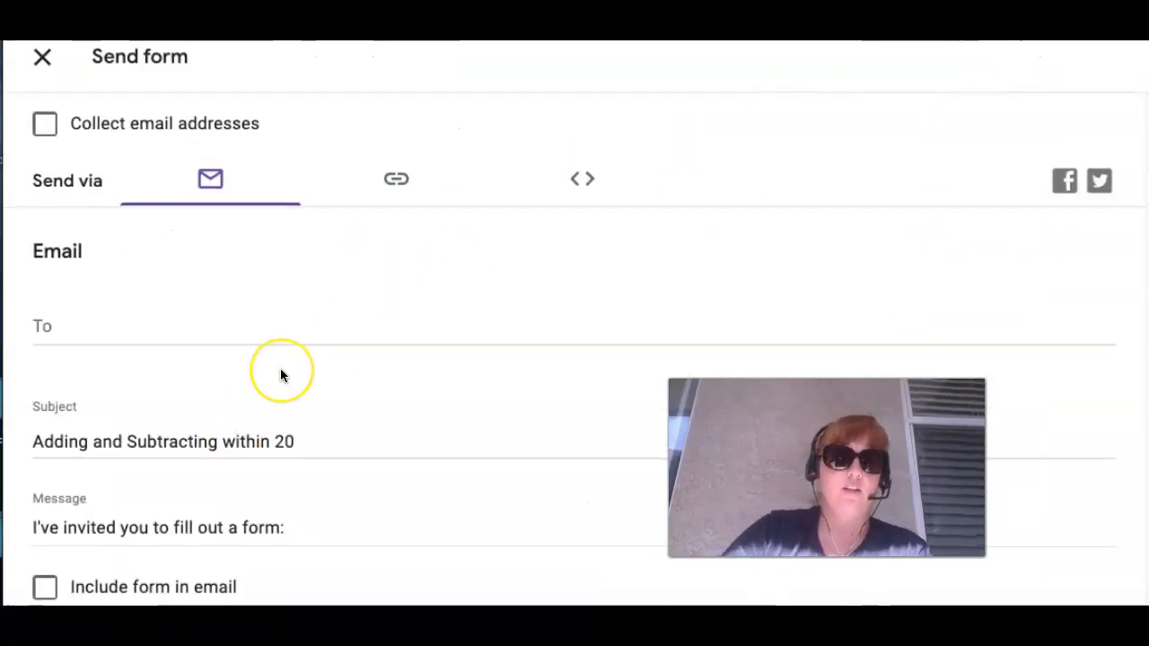
pyautogui.scroll(-2, 279, 375)
pyautogui.scroll(2, 165, 343)
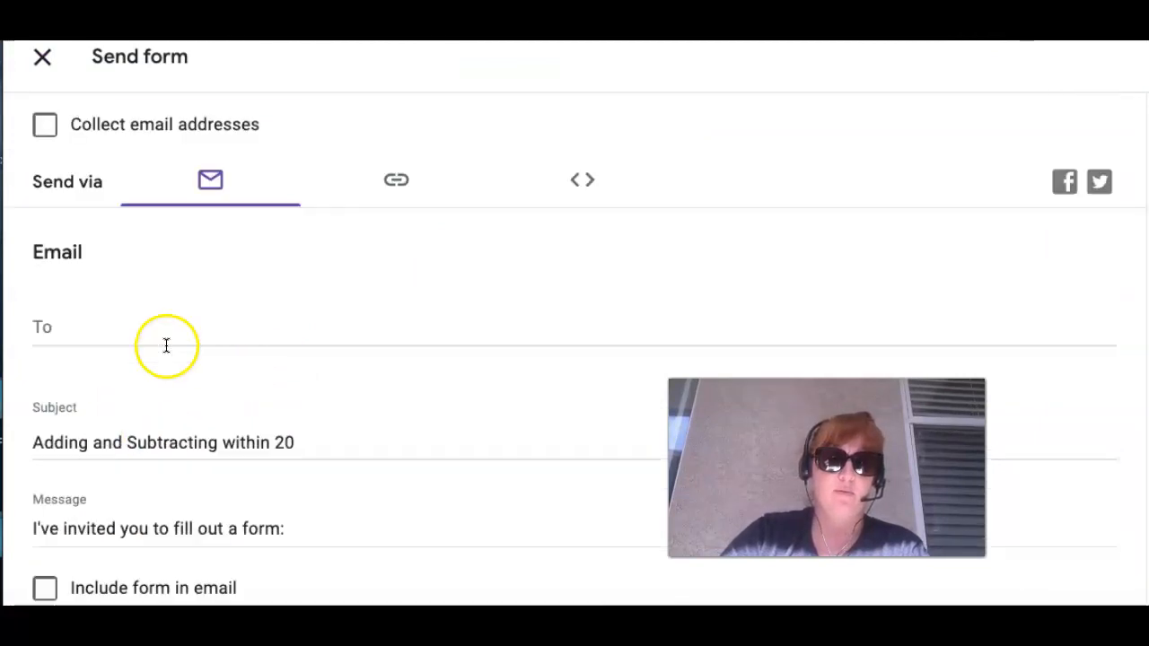
pyautogui.scroll(-2, 166, 345)
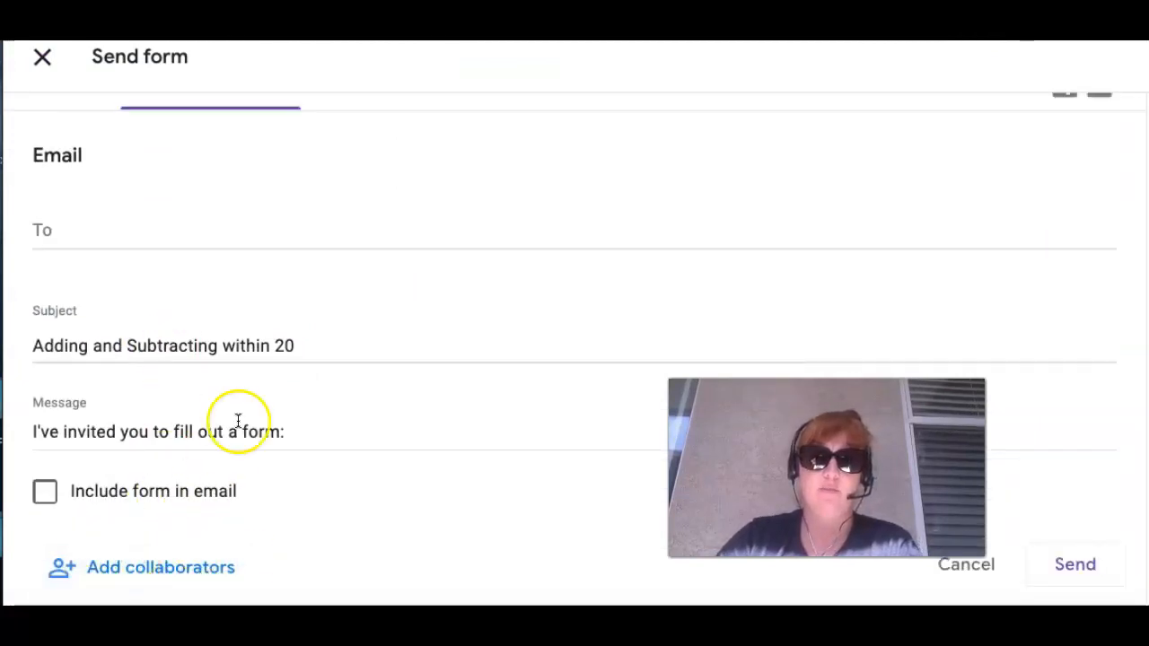
pyautogui.scroll(2, 242, 395)
# Choose to send the form by link and select its full, unshortened URL.
pyautogui.click(389, 170)
pyautogui.click(231, 285)
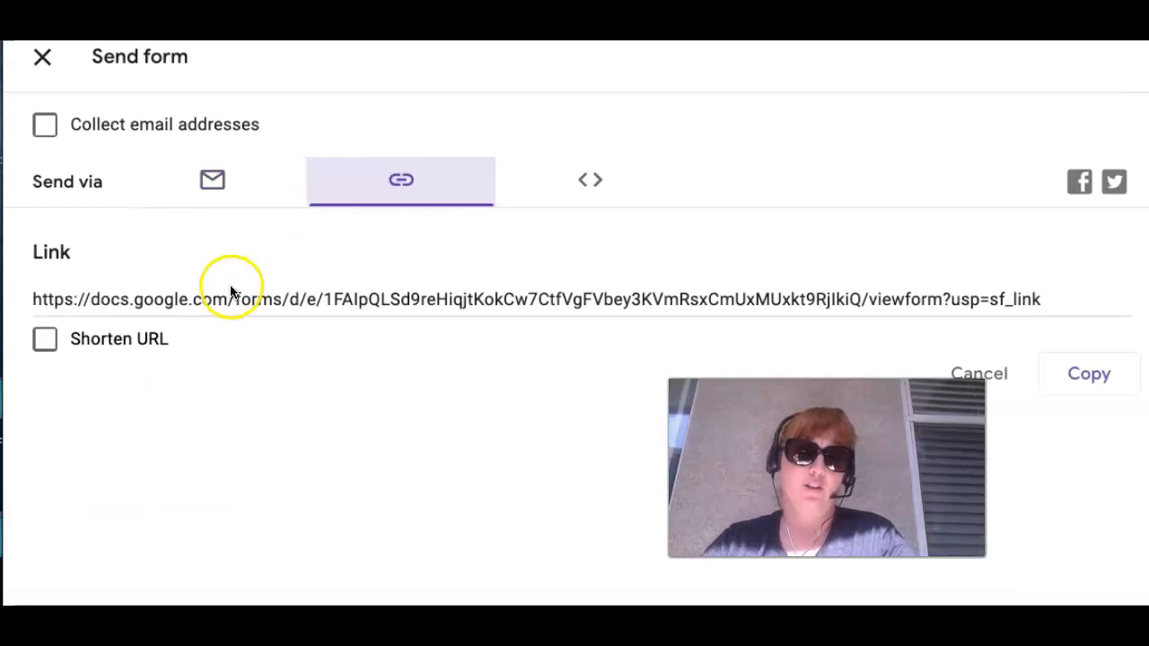
pyautogui.click(218, 274)
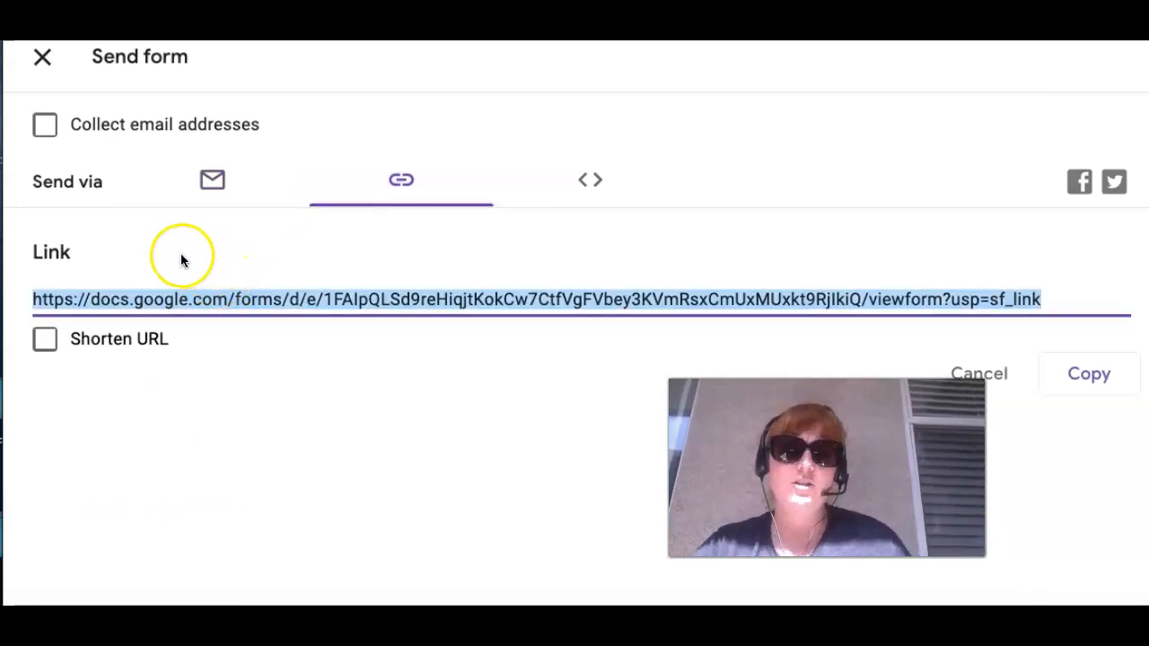